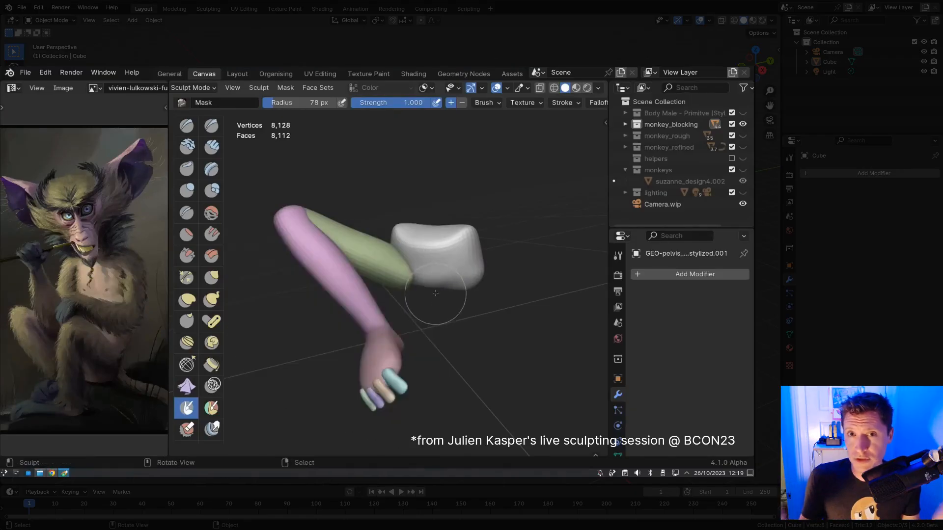
Step: Voxel-remesh the sculpted arm, then start a fresh General scene with the default cube
key("ctrl+r")
middle_click_drag(437, 302, 404, 299)
key("q")
left_click(294, 257)
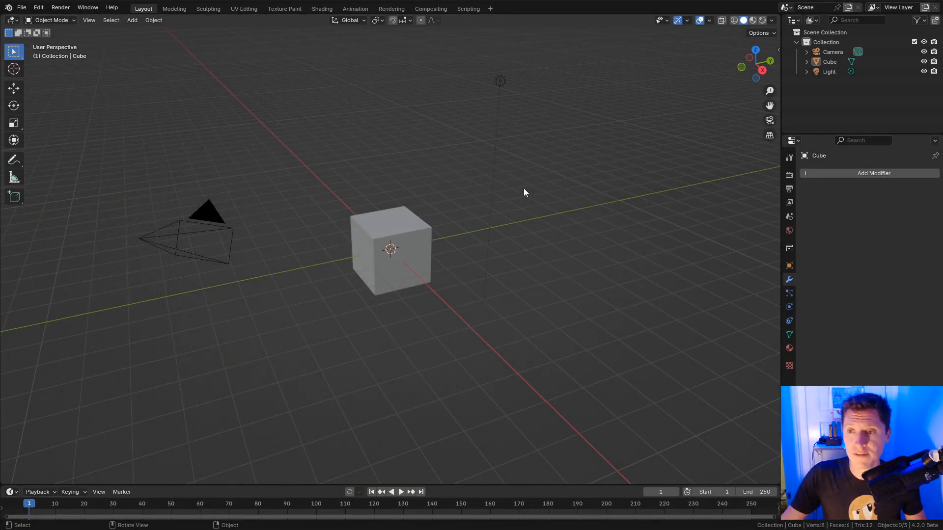
Step: Select the cube and expand its Object Data Remesh panel: Voxel mode, 0.1 m voxel size
middle_click_drag(544, 219, 548, 232, "ctrl")
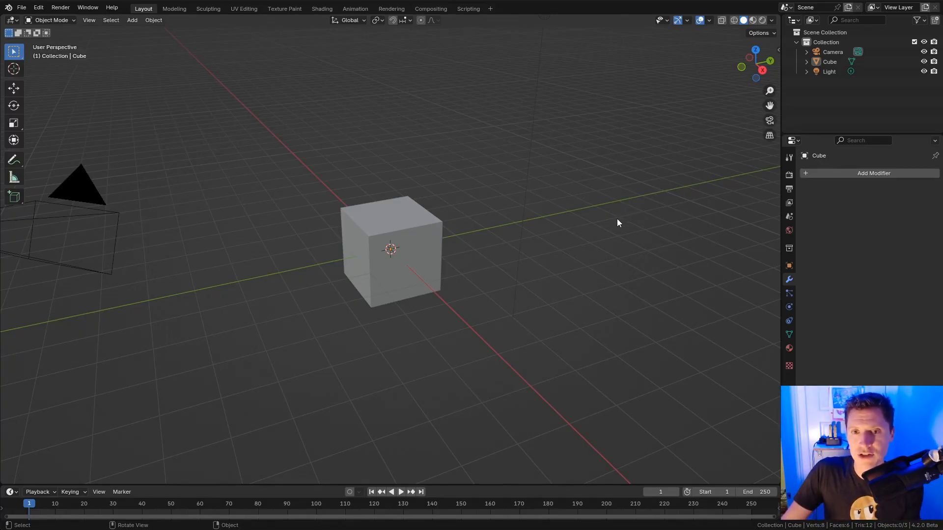
left_click(422, 227)
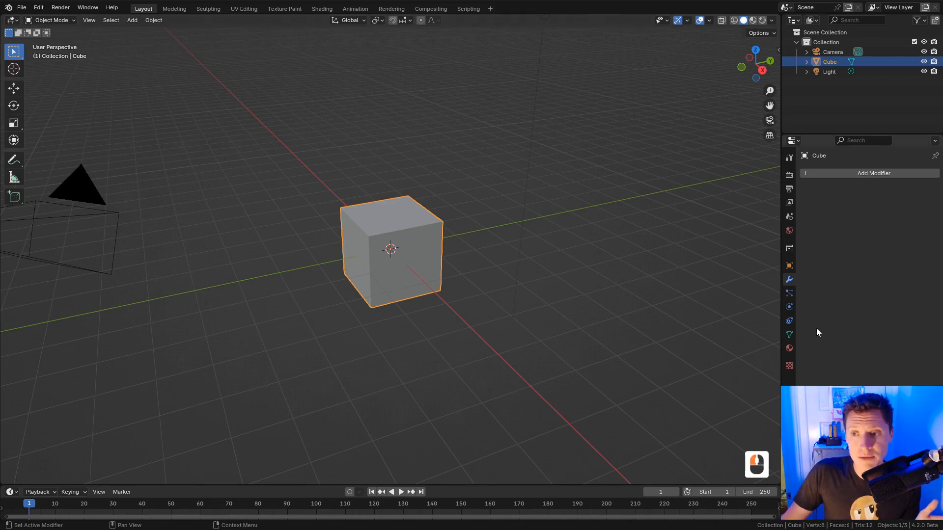
left_click(789, 335)
scroll(881, 221, "down", 2)
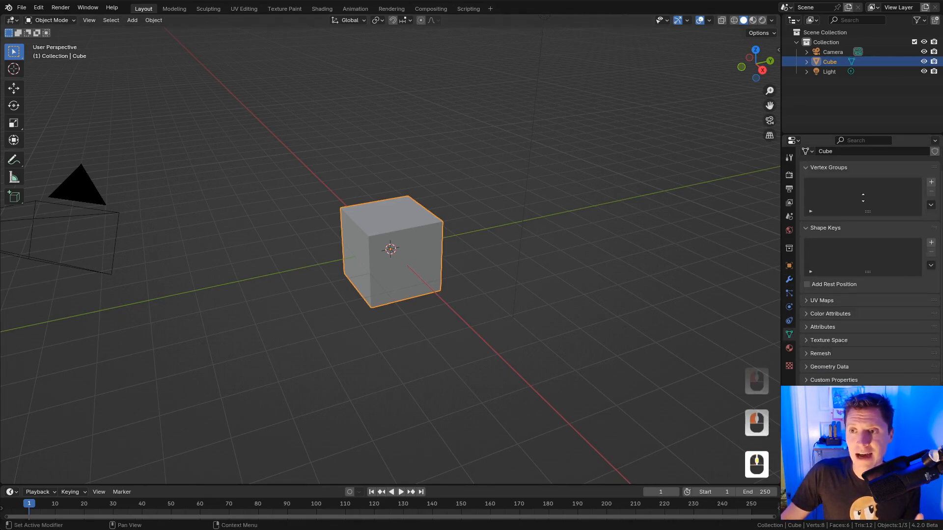
left_click(825, 349)
scroll(874, 184, "down", 4)
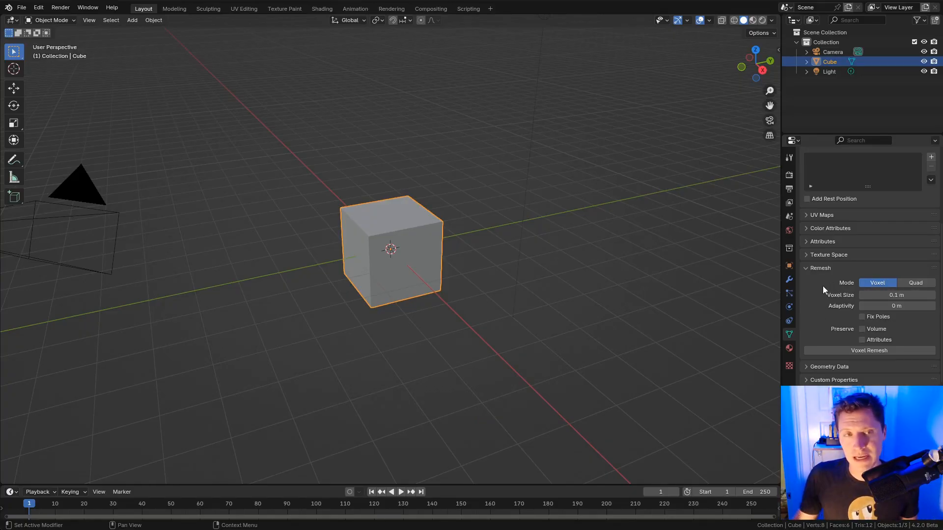
Step: Put the cube in Sculpt Mode, keep remesh on Voxel, and widen the toolbar to show brush names
left_click(54, 20)
left_click(59, 55)
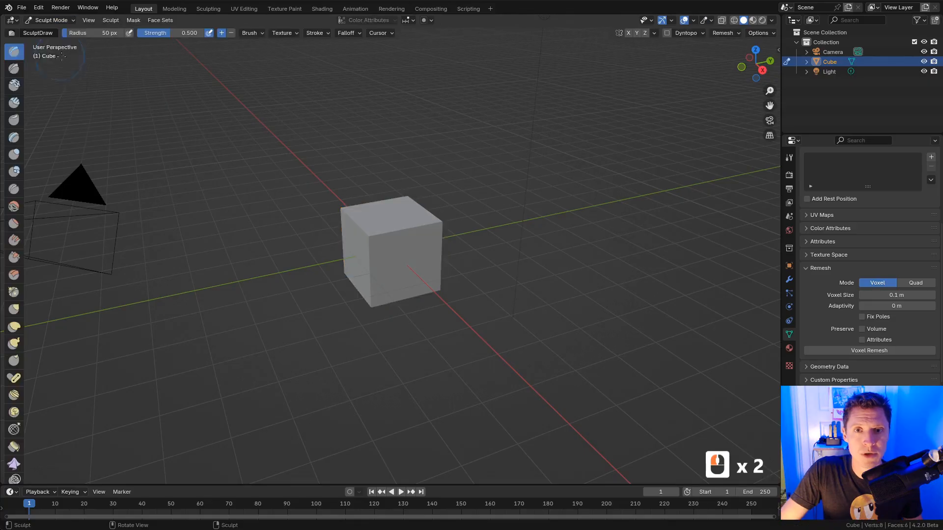
left_click(723, 33)
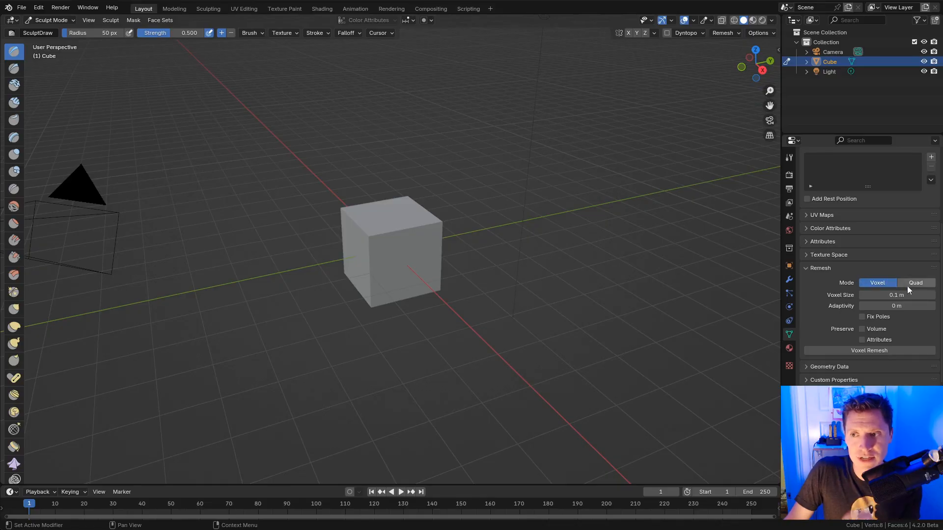
scroll(917, 281, "up", 3)
left_click(883, 336)
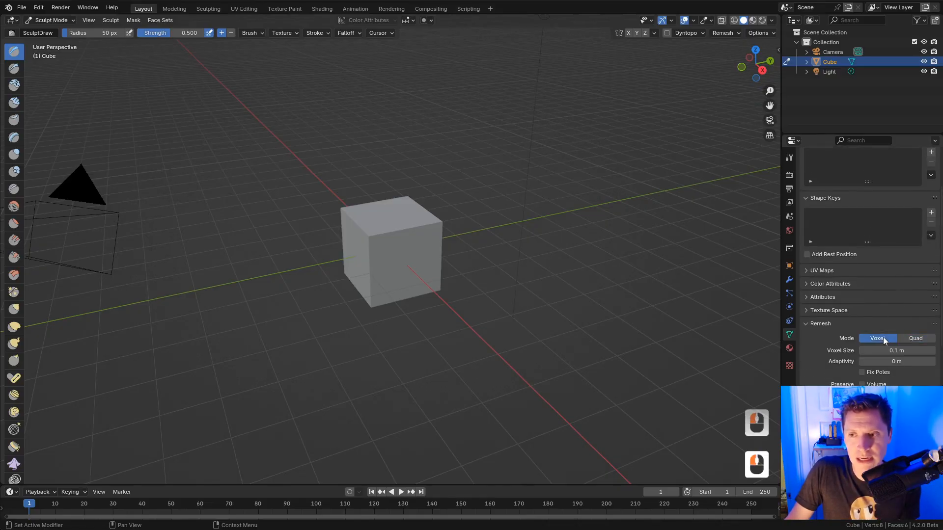
left_click(727, 33)
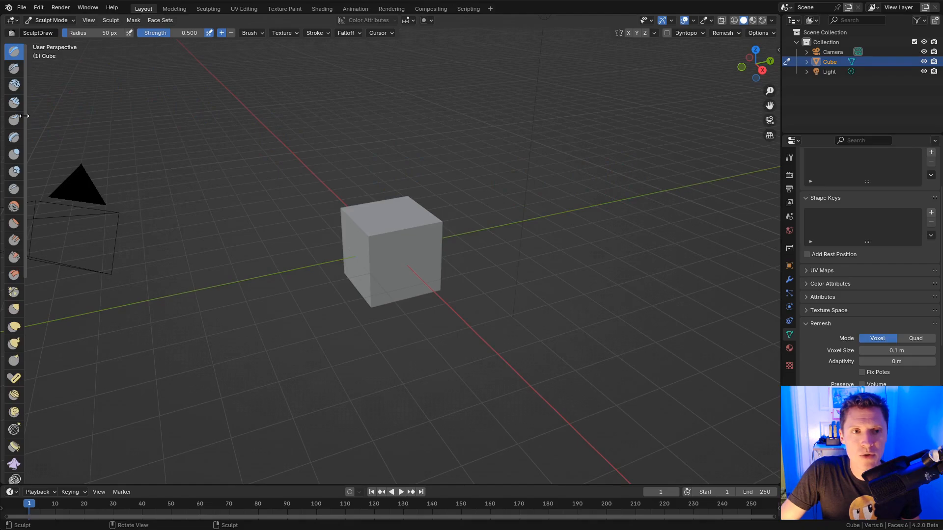
left_click_drag(23, 115, 112, 116)
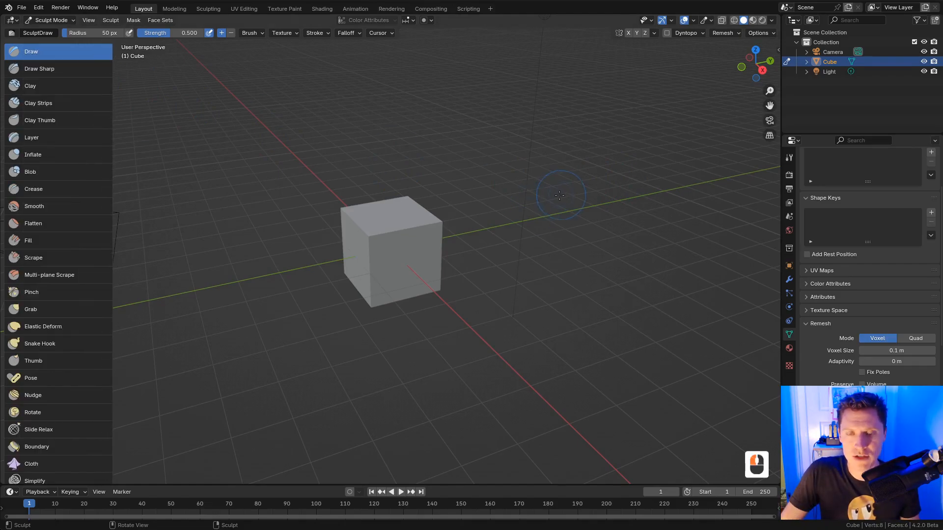
Step: Switch to the Sculpting workspace, widen the brush list, and turn on the Wireframe overlay
left_click(203, 8)
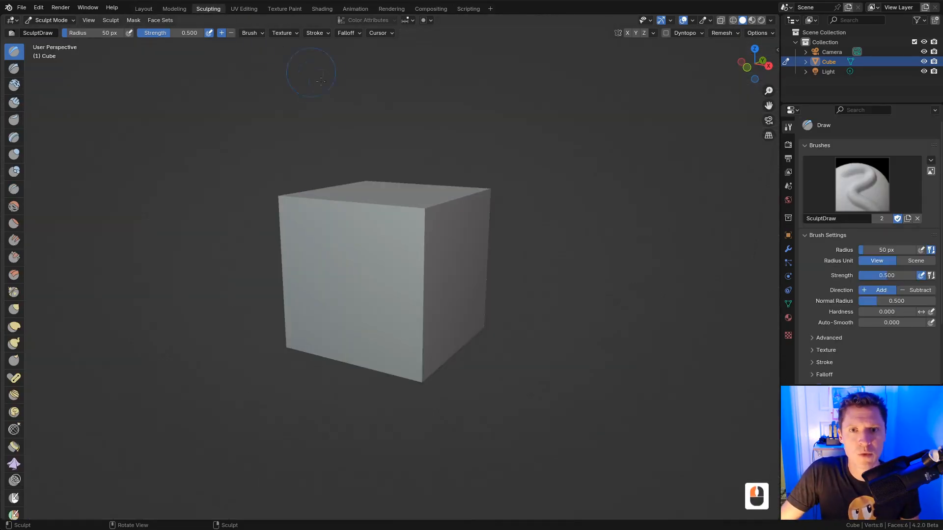
left_click_drag(23, 205, 102, 209)
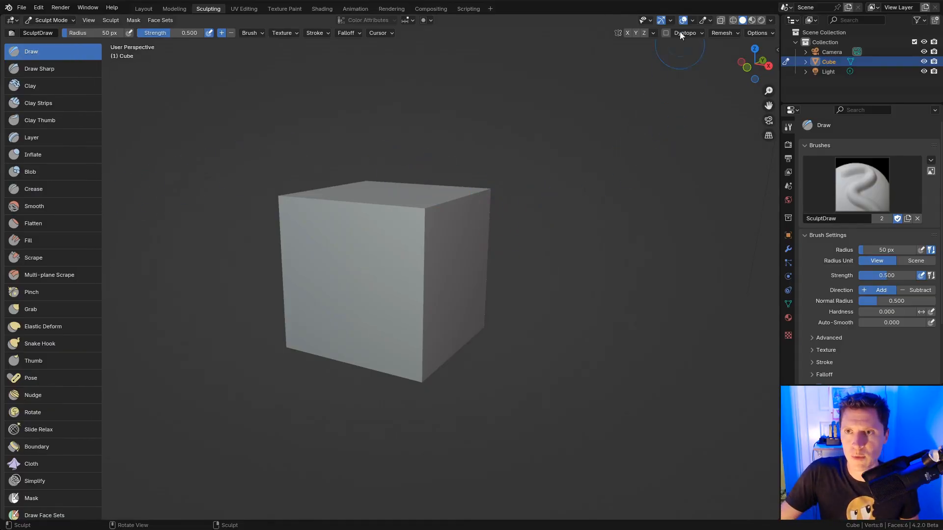
left_click(693, 20)
left_click(632, 186)
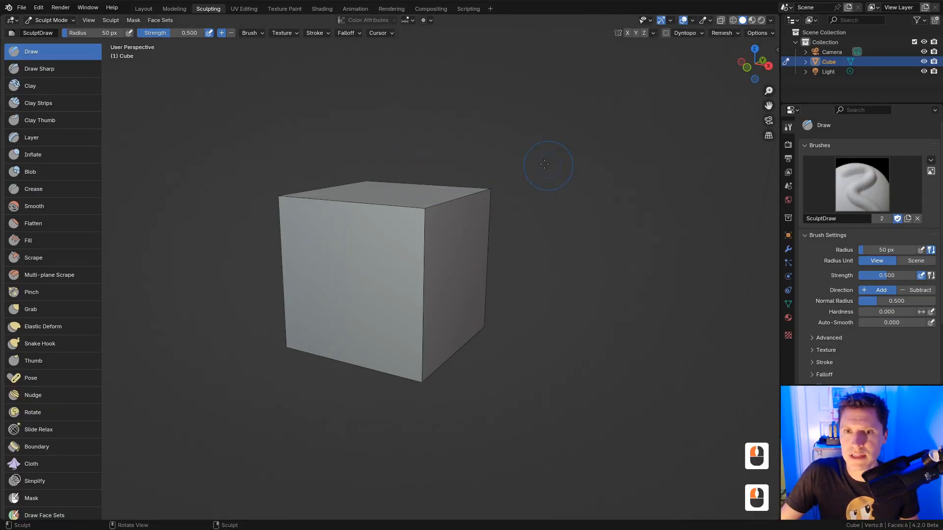
middle_click_drag(668, 93, 668, 77, "ctrl")
Step: Voxel-remesh the cube at 0.1 m into a dense grid of about 2,648 vertices
left_click(723, 33)
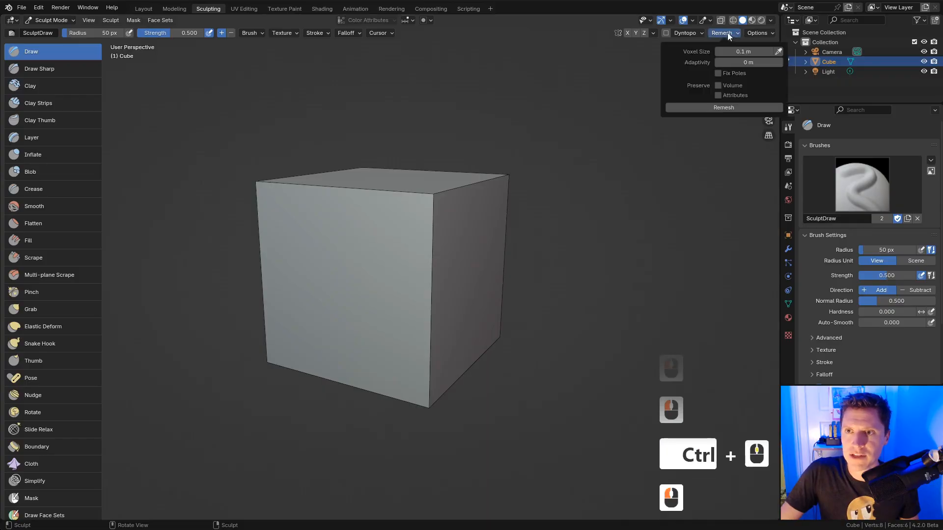
left_click(724, 108)
middle_click_drag(570, 176, 583, 179)
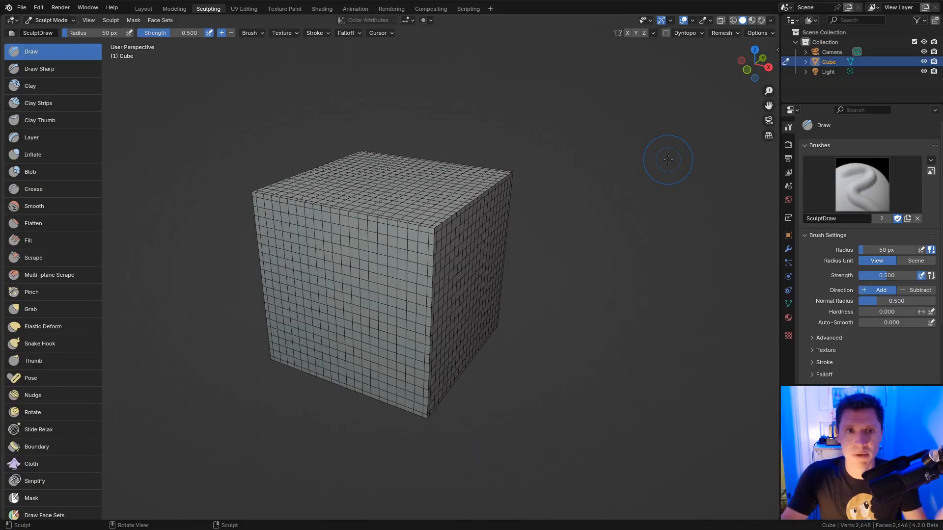
Step: Round the cube with a Smooth mesh filter, then remesh it to 1,864 vertices
scroll(80, 317, "down", 3)
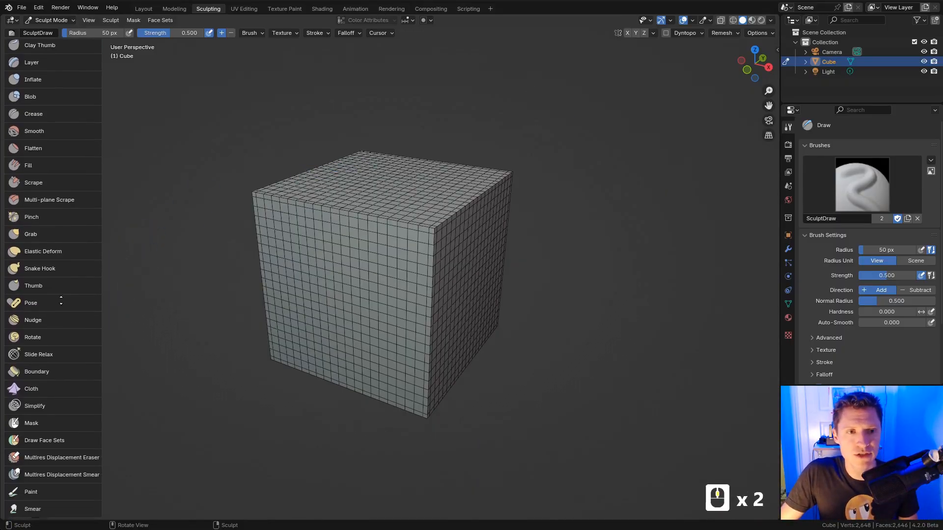
scroll(63, 264, "down", 3)
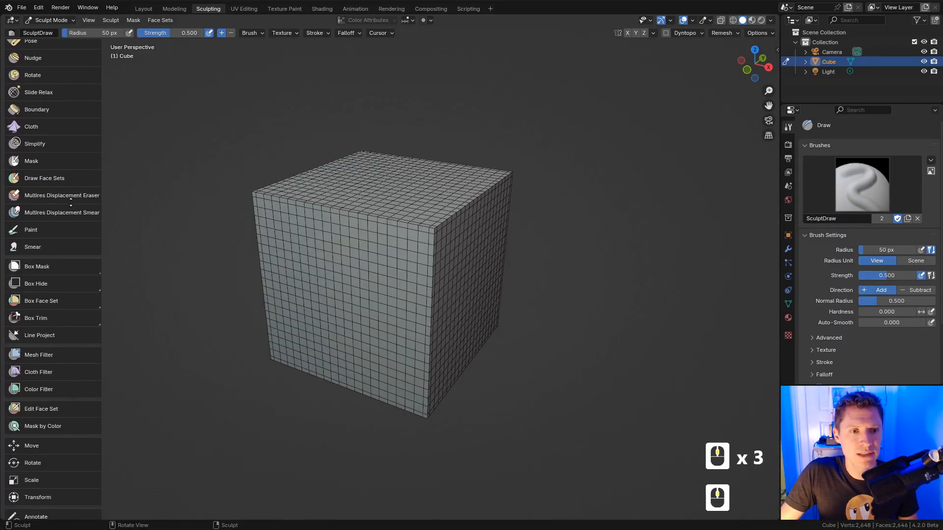
scroll(49, 230, "up", 2)
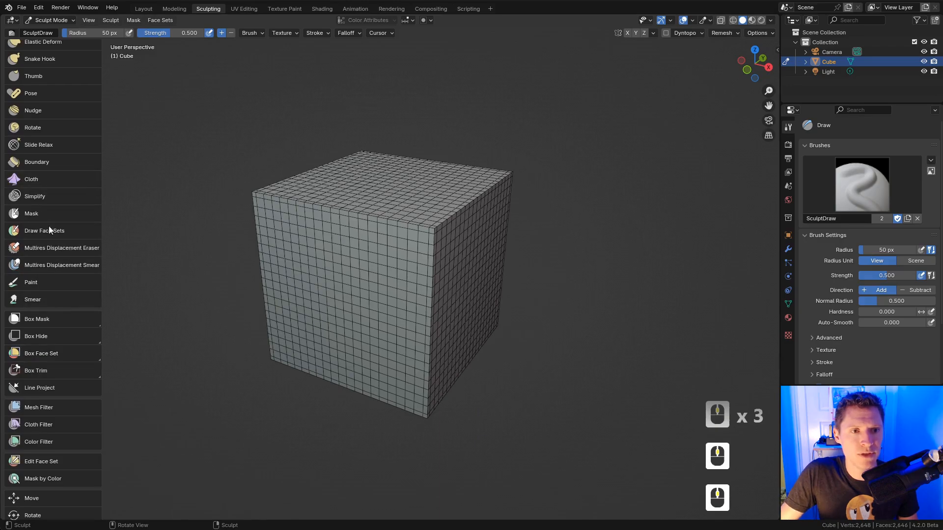
left_click(41, 407)
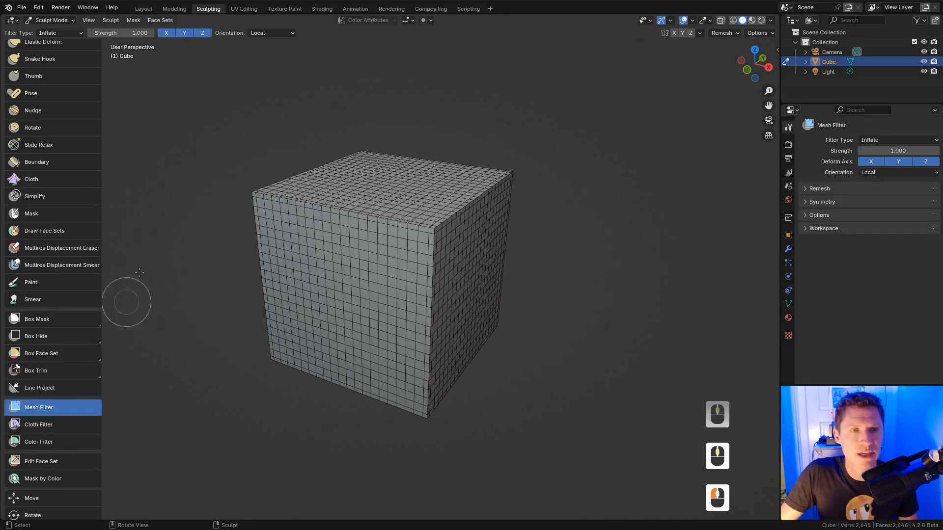
left_click(57, 33)
left_click(50, 44)
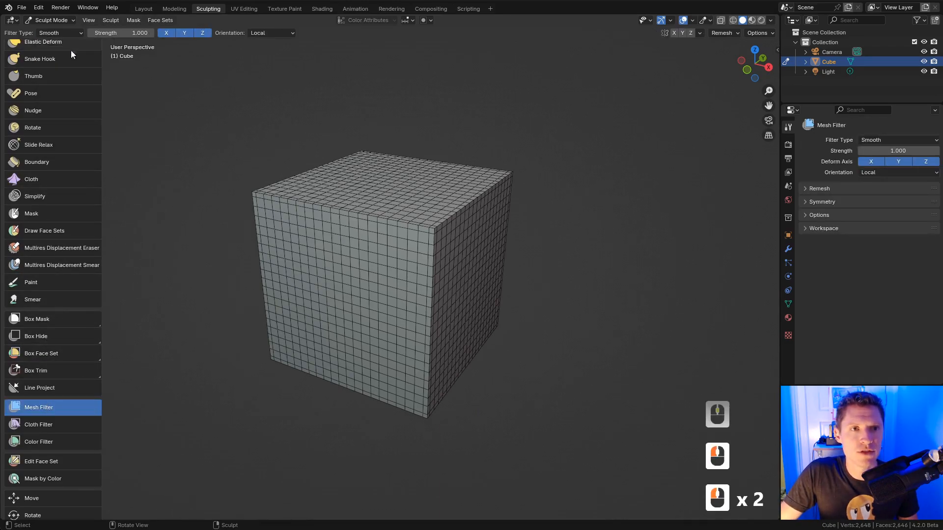
left_click_drag(171, 171, 638, 206)
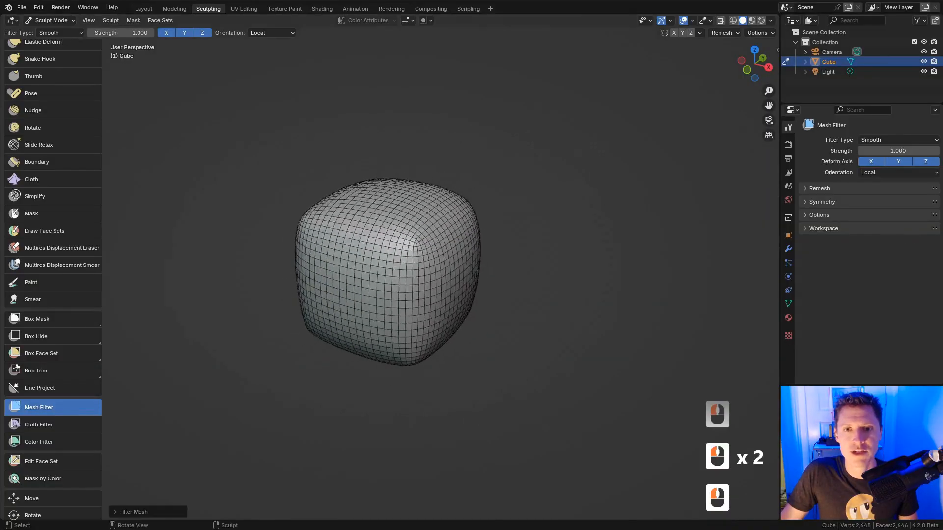
left_click(723, 32)
left_click(718, 111)
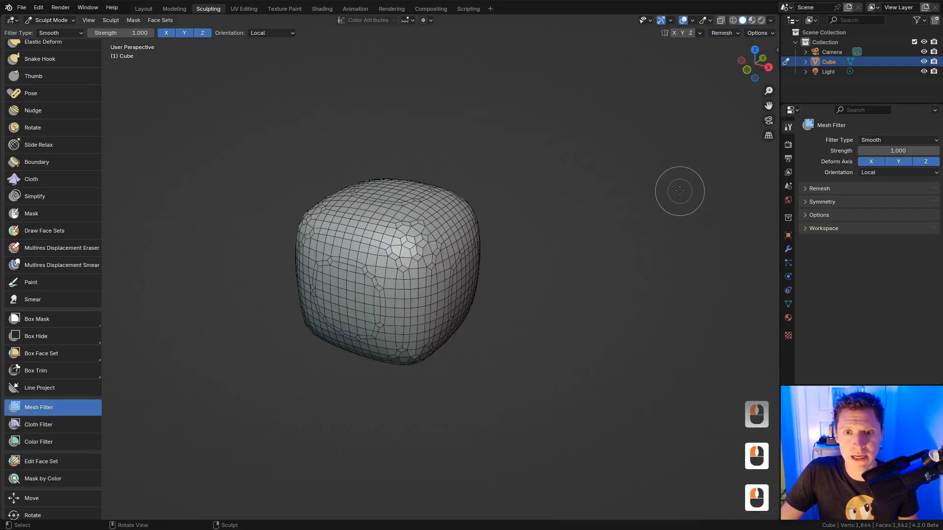
middle_click_drag(648, 199, 587, 202, "ctrl")
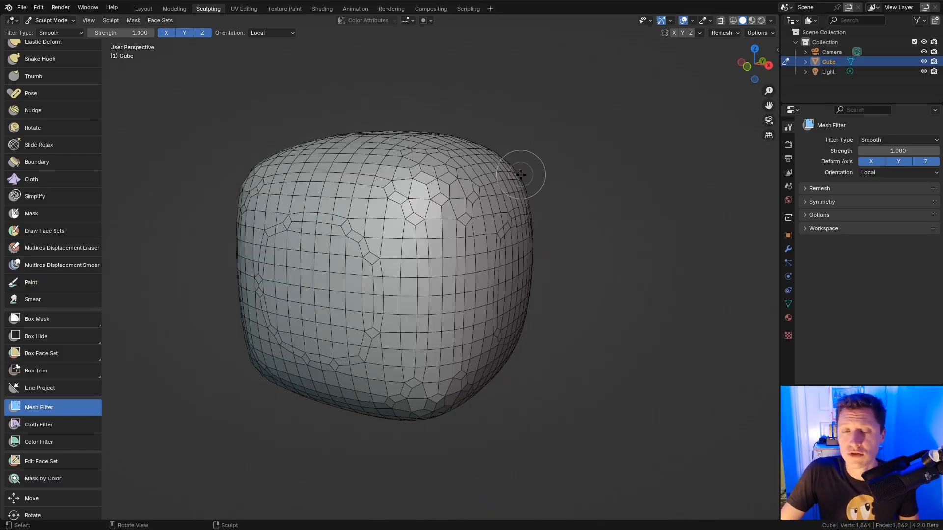
middle_click_drag(526, 157, 522, 190)
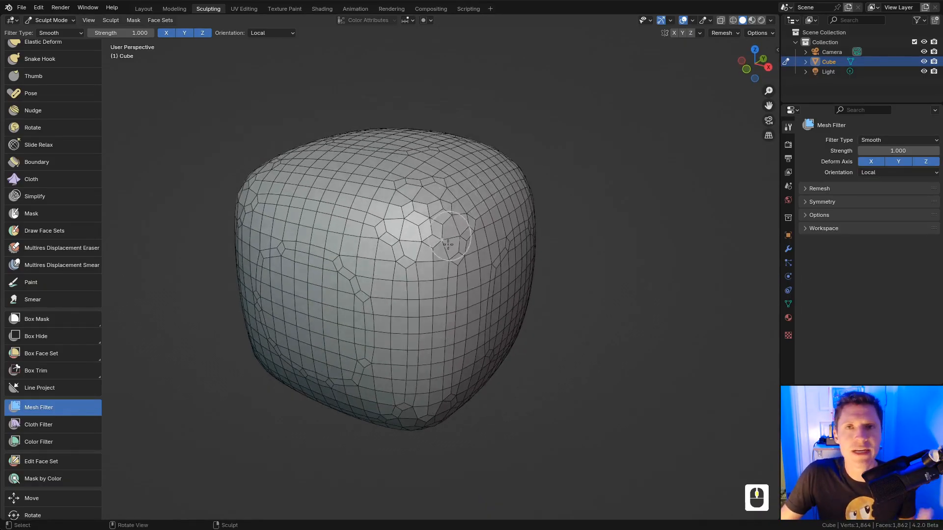
middle_click_drag(443, 257, 415, 260)
middle_click_drag(485, 258, 470, 218)
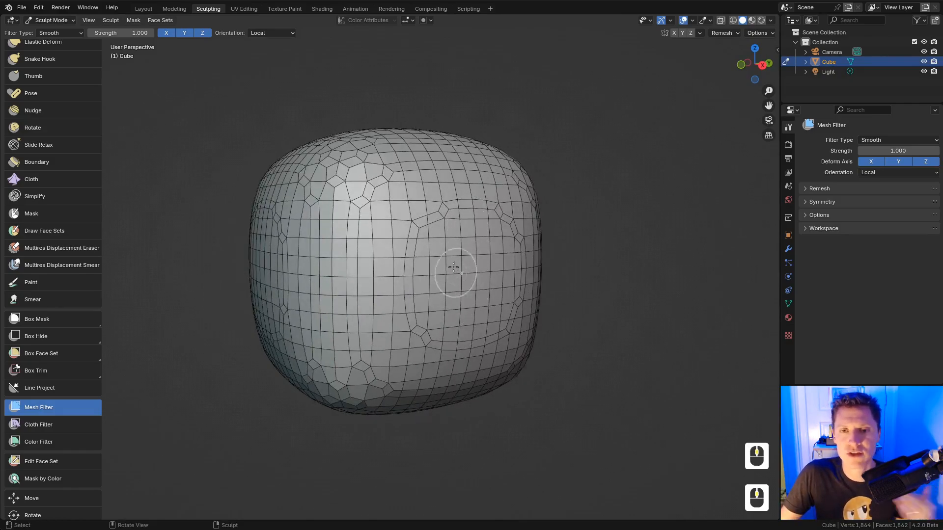
middle_click_drag(491, 257, 475, 278)
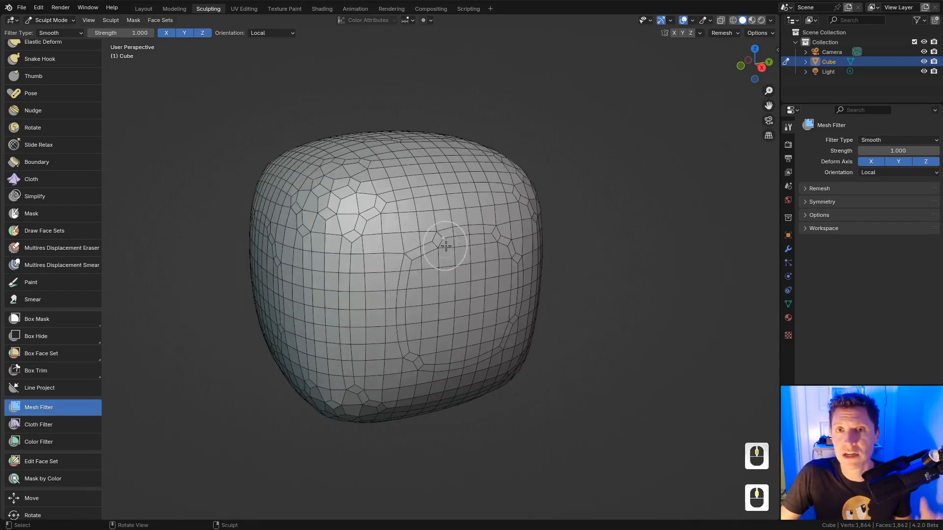
middle_click_drag(492, 262, 501, 228, "ctrl")
middle_click_drag(504, 227, 539, 223)
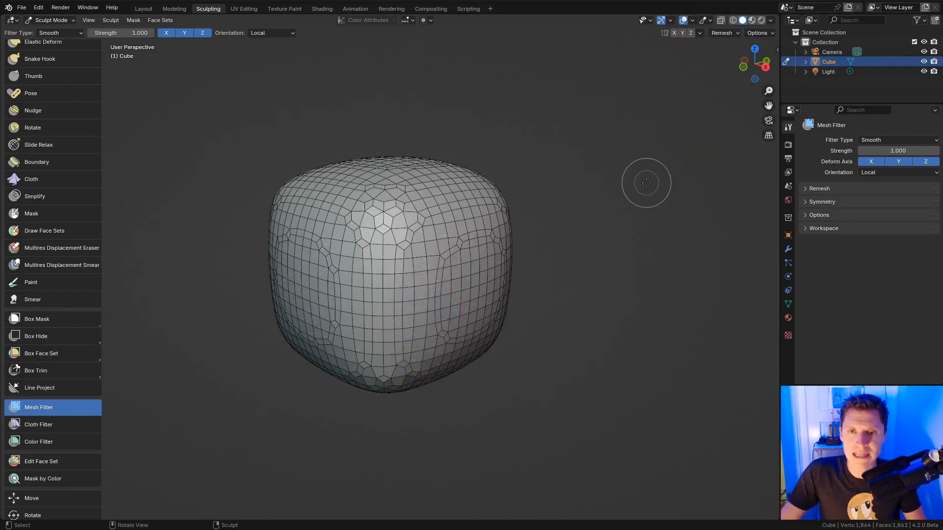
middle_click_drag(604, 206, 631, 175, "ctrl")
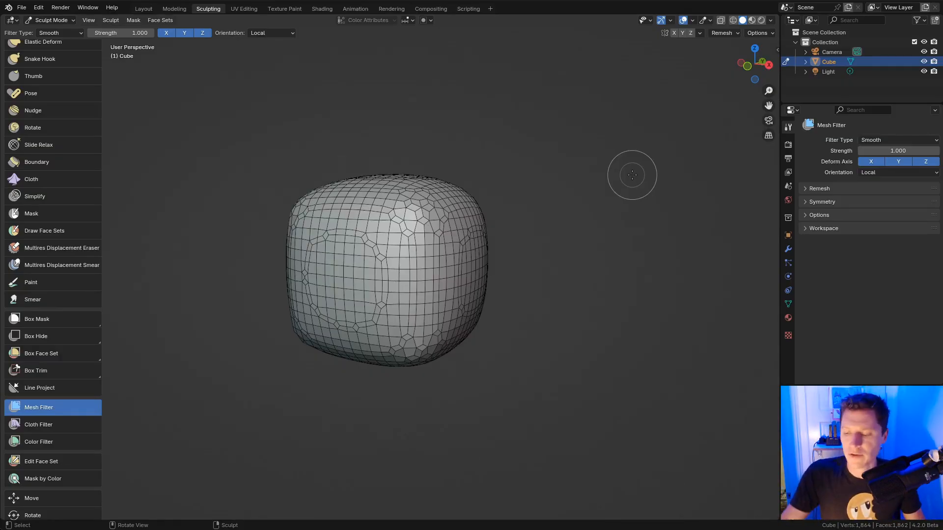
scroll(60, 131, "up", 2)
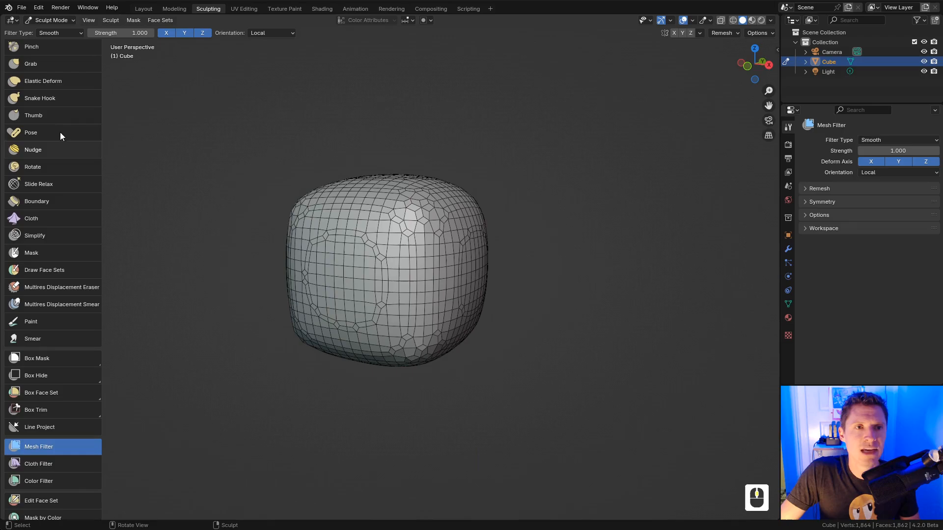
Step: Pull a long spike out of the cube's upper-right corner with the Snake Hook brush
left_click(48, 99)
key("f")
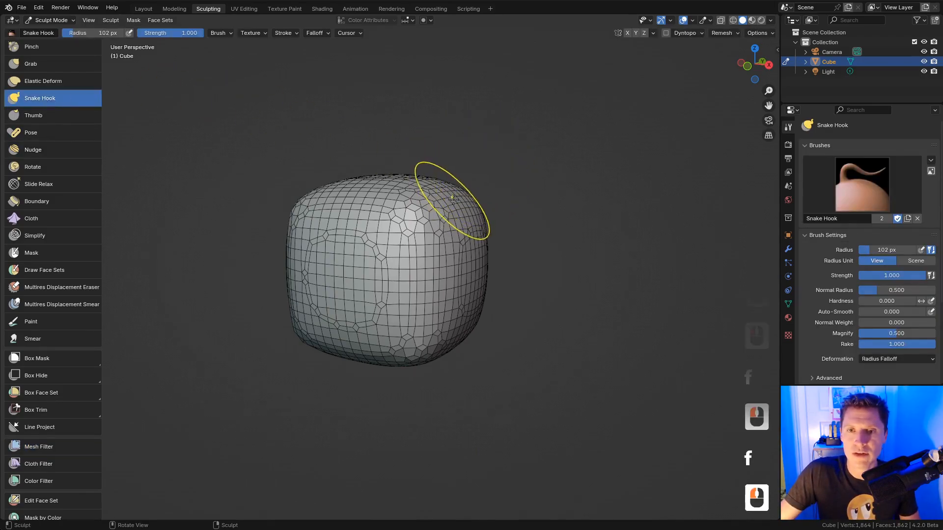
mouse_move(453, 198)
left_mouse_down()
mouse_move(496, 172)
mouse_move(550, 170)
mouse_move(605, 110)
left_mouse_up()
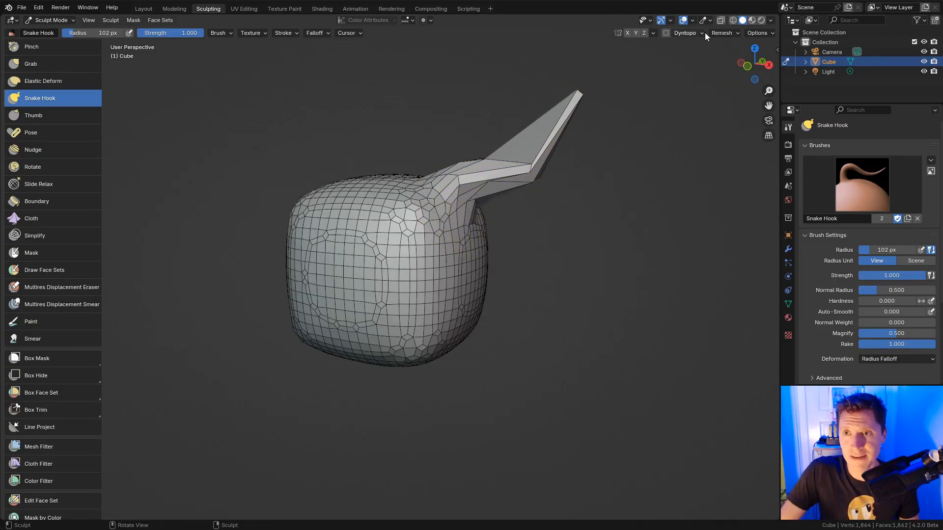
left_click(722, 33)
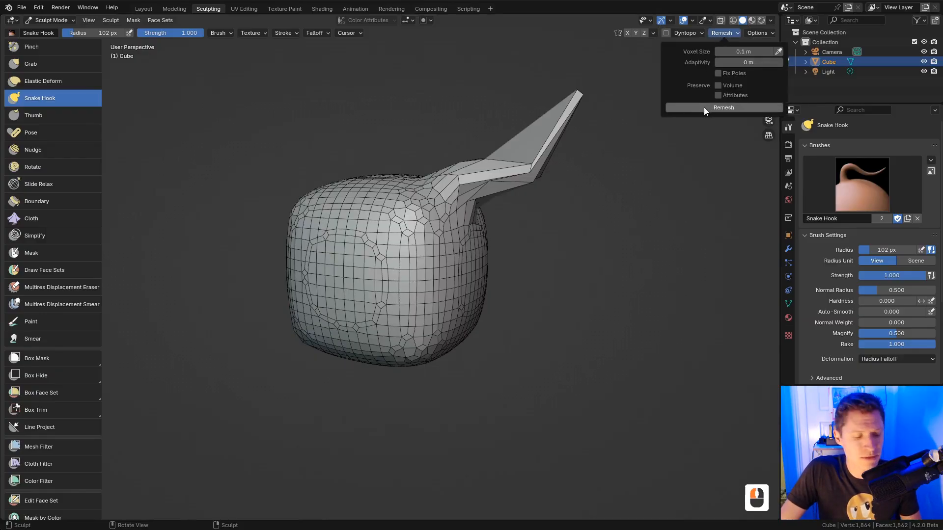
Step: Try a voxel remesh on the spiked blob, then undo it
key("ctrl+r")
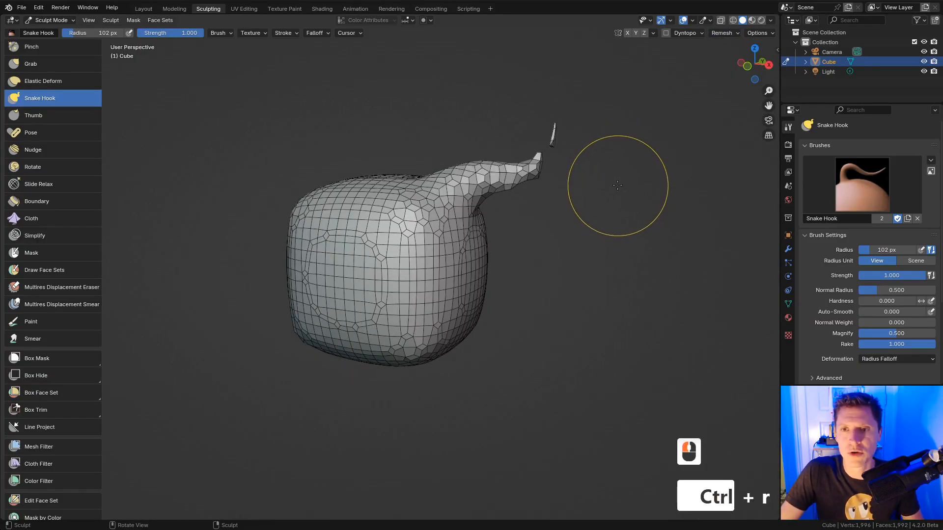
left_click(726, 32)
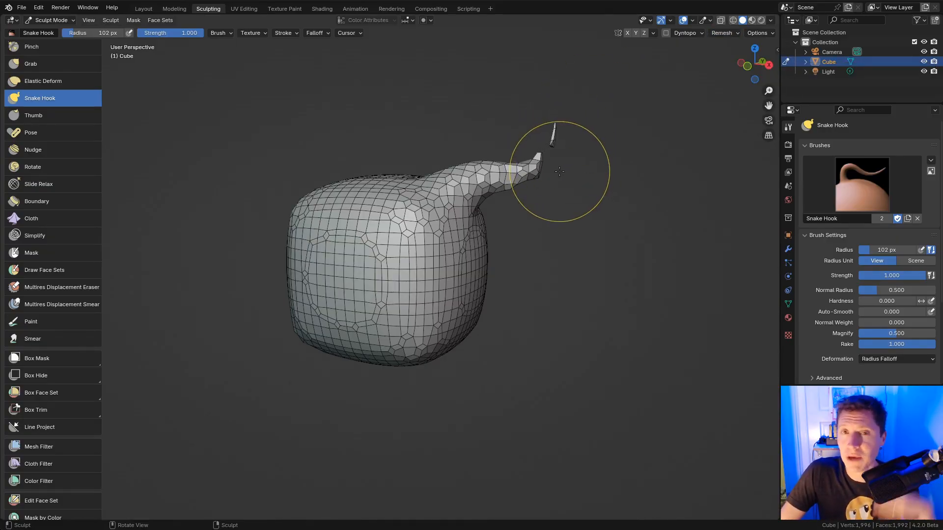
key("ctrl")
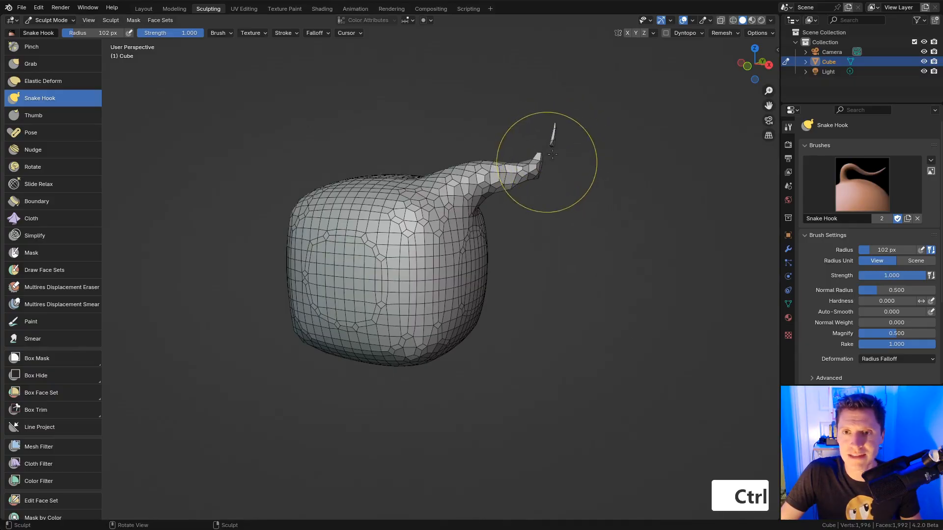
key("ctrl+z")
Step: Set the voxel size to 0.05 m and remesh the blob to 7,902 vertices
left_click(724, 33)
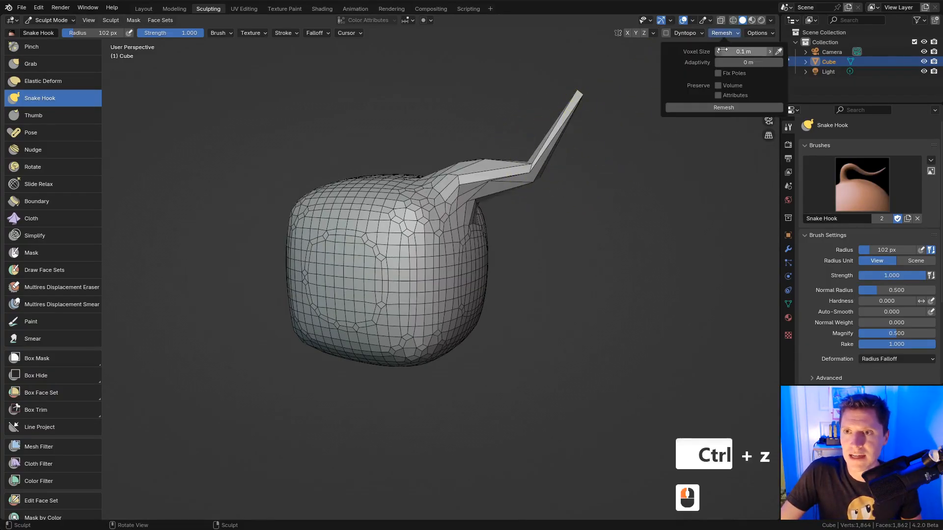
key("BackSpace")
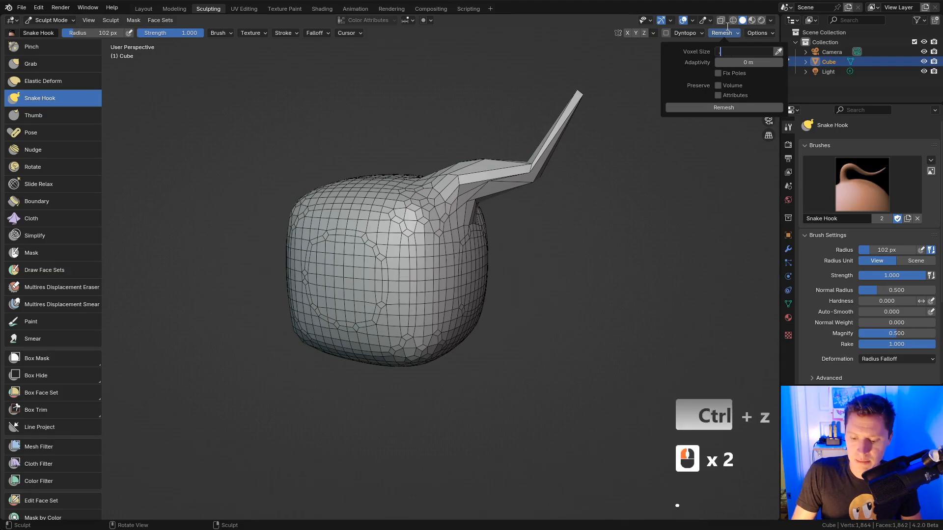
type(".05")
key("Return")
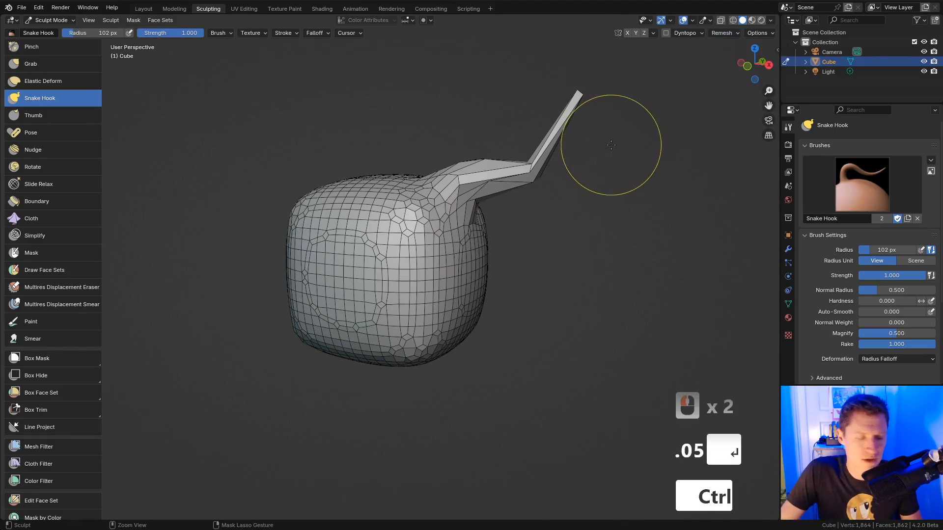
key("ctrl+r")
Step: Inspect the remeshed hook, confirm the 0.05 m voxel size, and enter Edit Mode
middle_click_drag(593, 120, 626, 122, "shift")
middle_click_drag(626, 122, 589, 149, "shift")
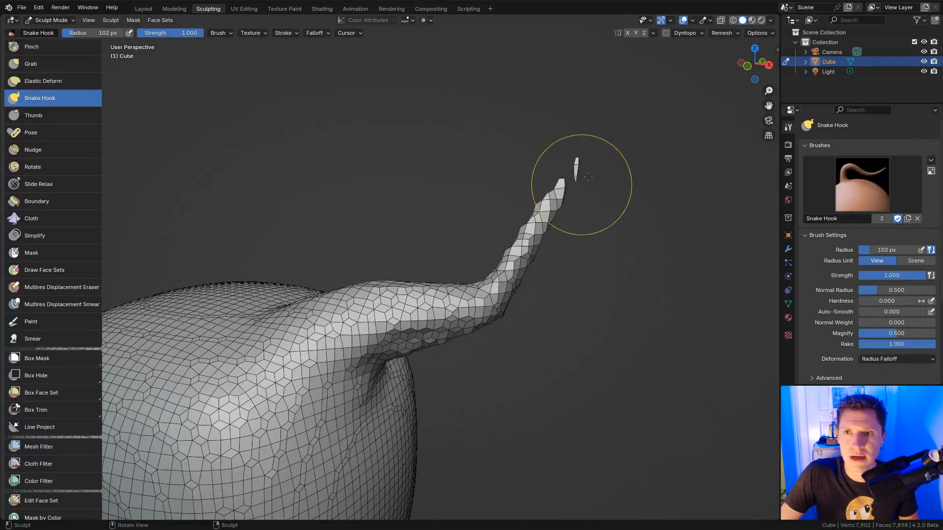
left_click(724, 33)
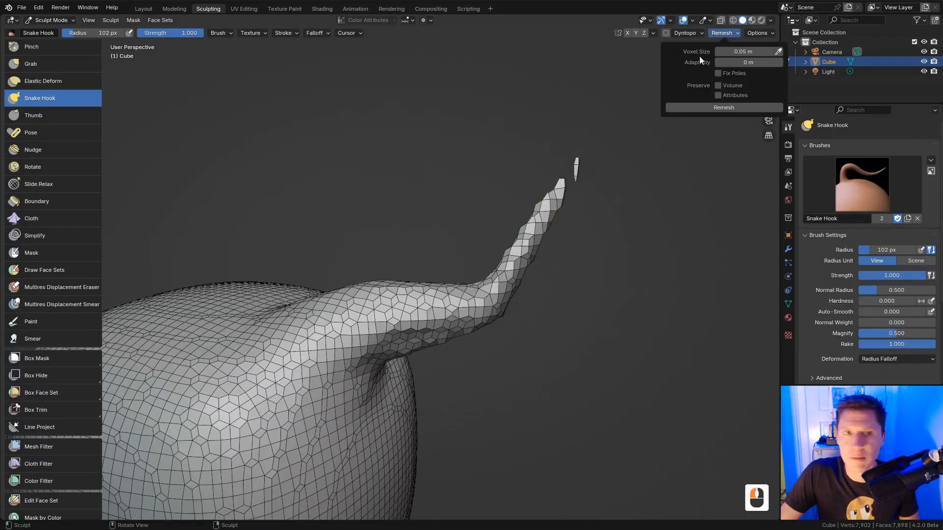
left_click(111, 20)
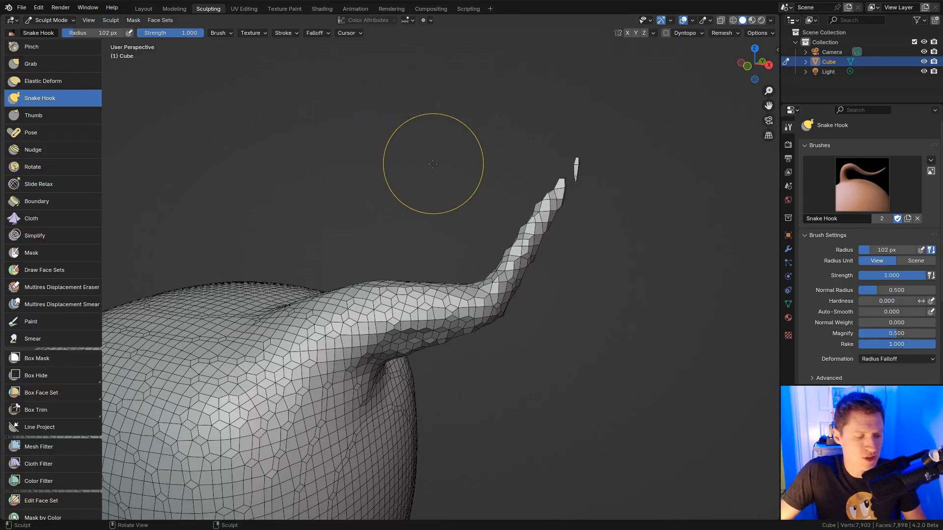
key("Tab")
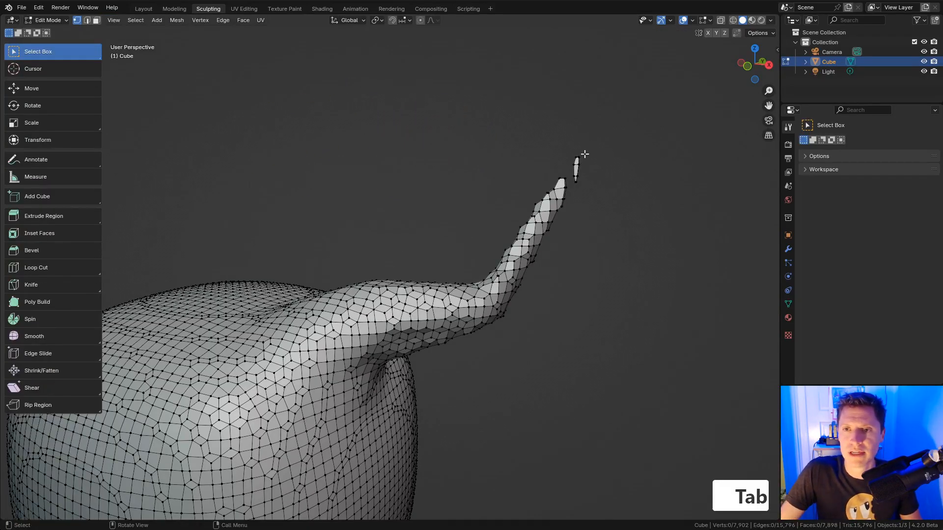
Step: Delete the floating fragment near the tentacle tip, then return to Sculpt Mode
left_click(584, 154)
key("ctrl+l")
key("x")
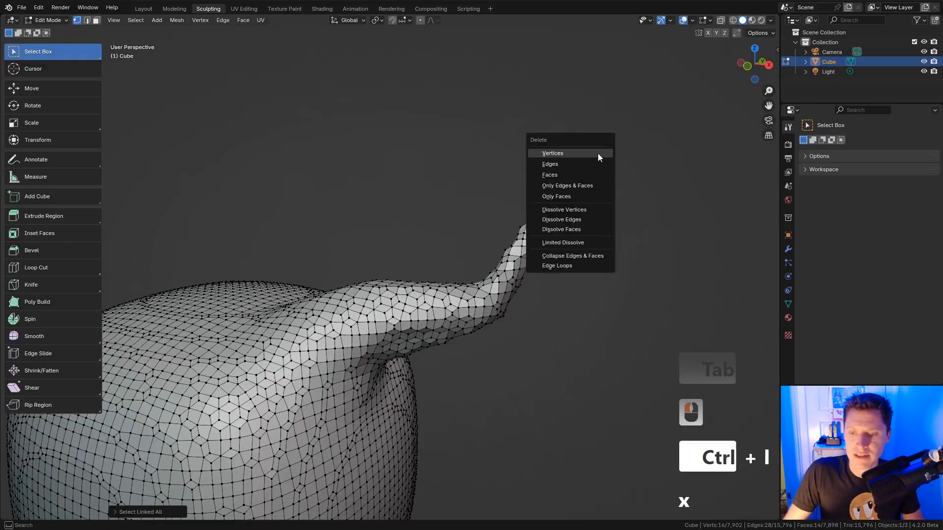
key("Return")
key("Tab")
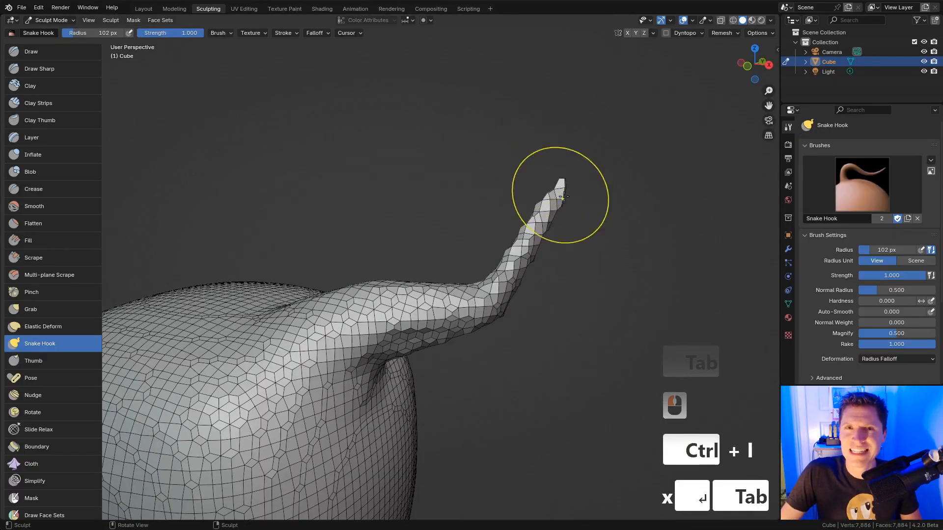
Step: Reshape the tentacle into a smoother curve with a 154 px Grab brush
middle_click_drag(564, 196, 587, 170, "ctrl")
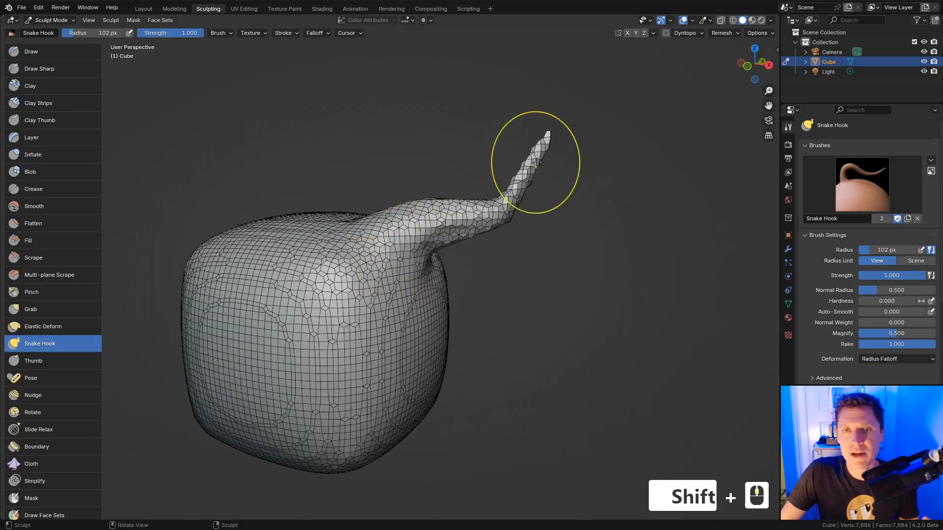
key("g")
key("f")
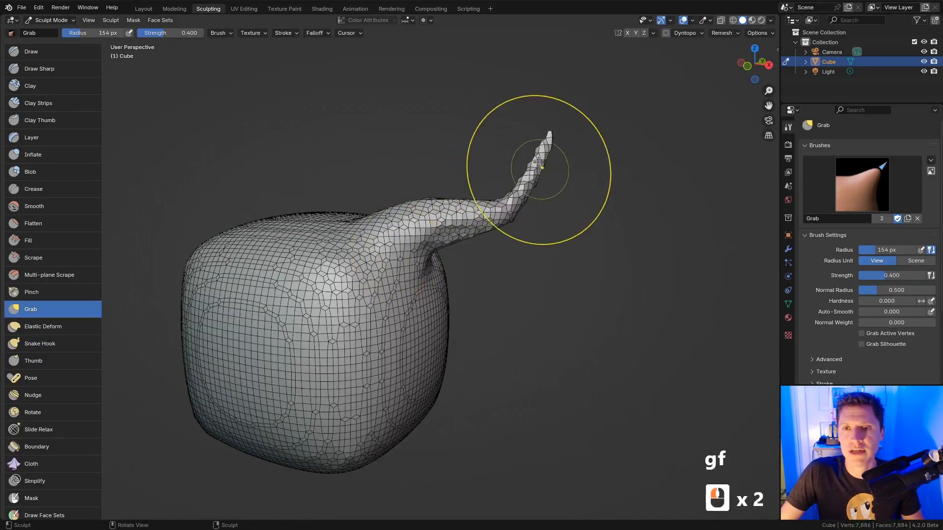
left_click_drag(529, 175, 536, 178)
left_click_drag(495, 212, 496, 206)
left_click_drag(503, 214, 505, 206)
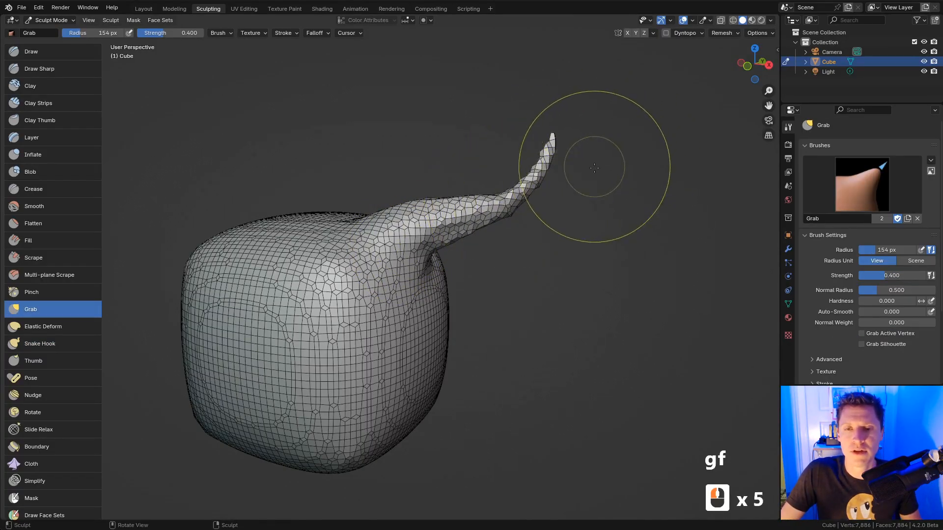
mouse_move(564, 221)
middle_mouse_down("ctrl")
mouse_move(552, 211)
mouse_move(602, 172)
middle_mouse_up("ctrl")
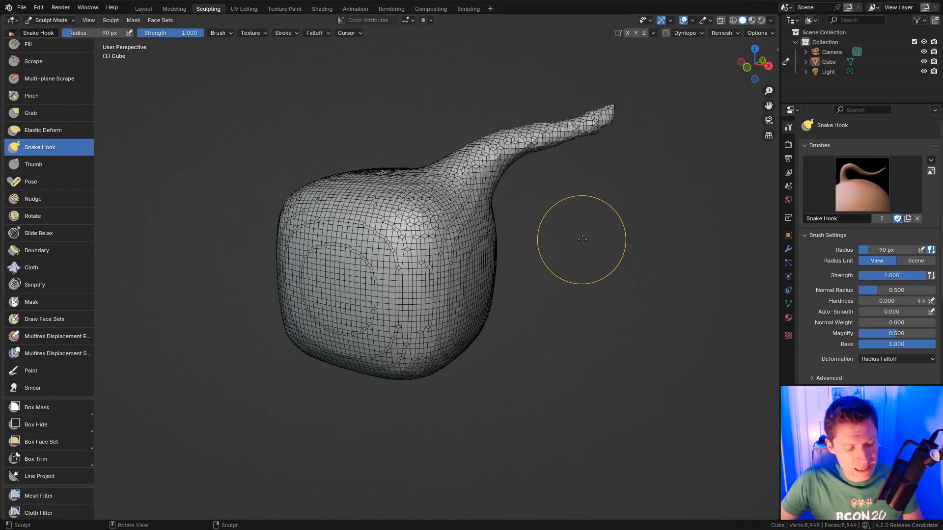
Step: Size the remesh voxels interactively to 0.0545 m and verify the value in the Remesh settings
key("r")
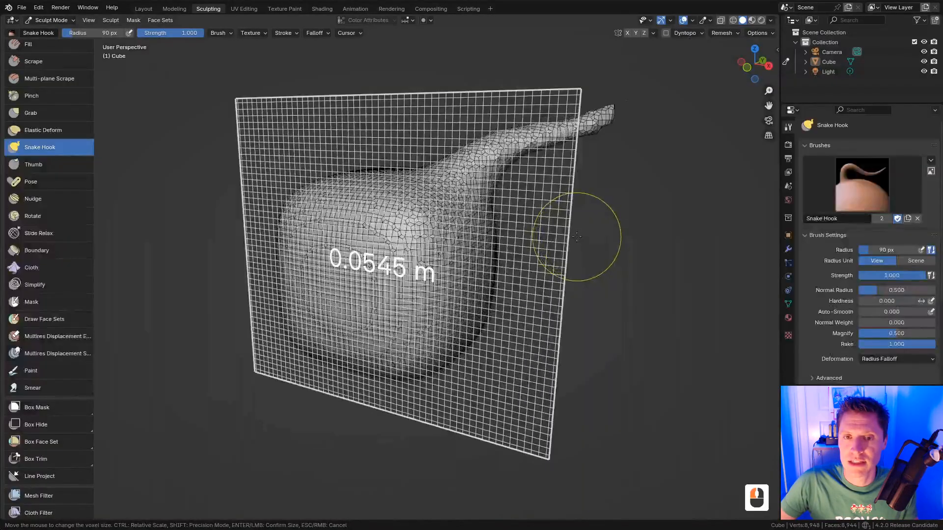
left_click(576, 236)
left_click(724, 34)
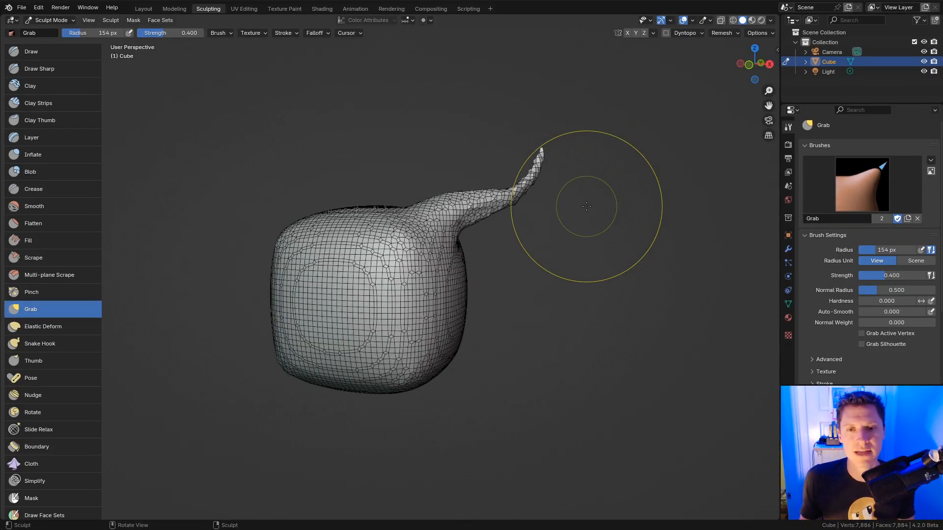
Step: Undo back to the plain rounded cube and switch to Object Mode
key("ctrl+z")
key("ctrl+z")
key("ctrl+z")
key("ctrl+z")
key("ctrl+z")
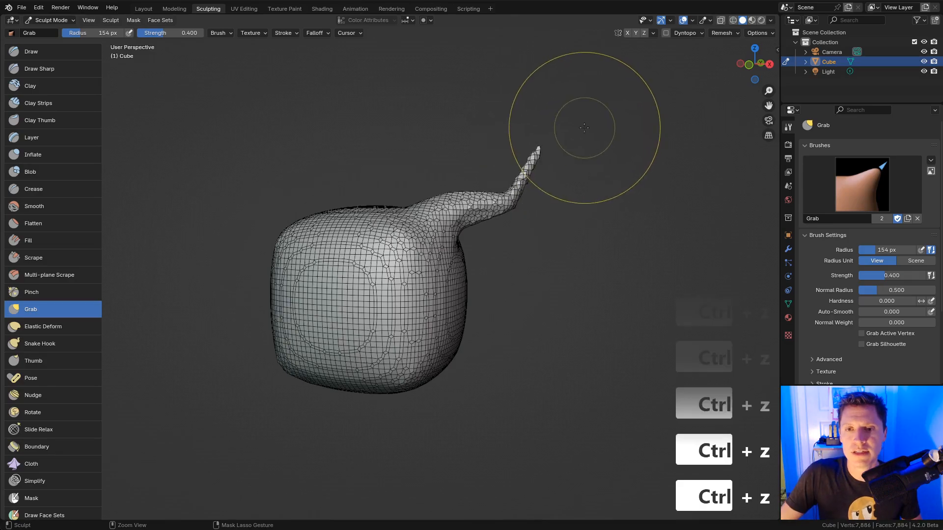
key("ctrl+z")
key("ctrl+z")
key("ctrl+z")
key("ctrl+z")
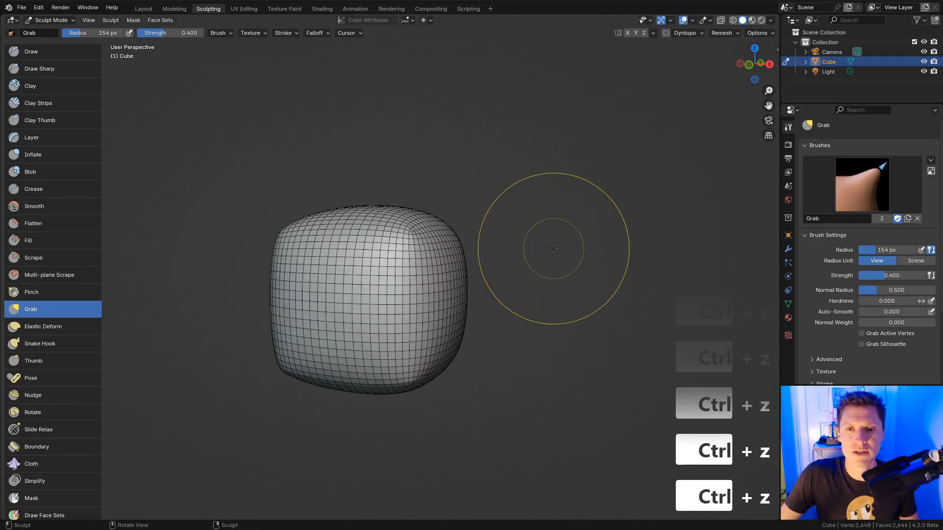
mouse_move(554, 242)
middle_mouse_down("ctrl")
mouse_move(626, 179)
mouse_move(610, 131)
middle_mouse_up("ctrl")
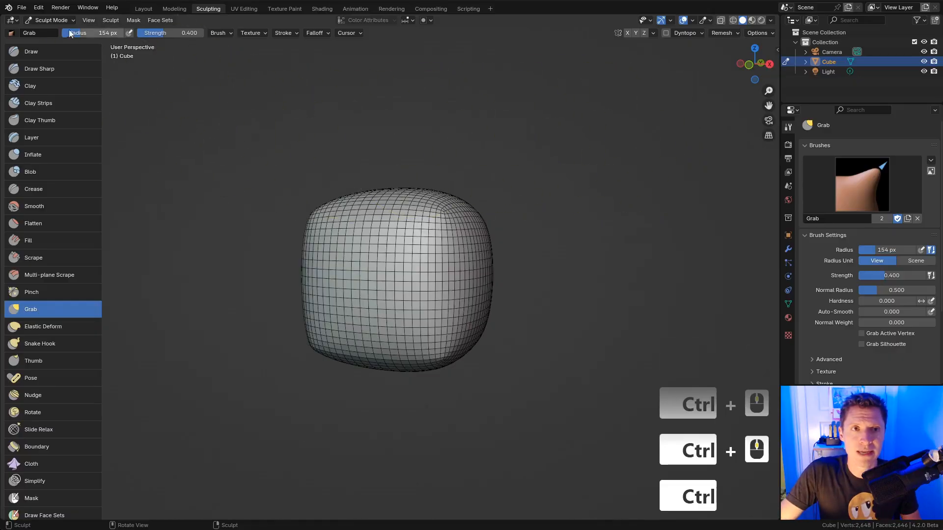
left_click(51, 21)
left_click(55, 31)
Step: Duplicate the cube along X, placing Cube.001 to its right
key("shift+d")
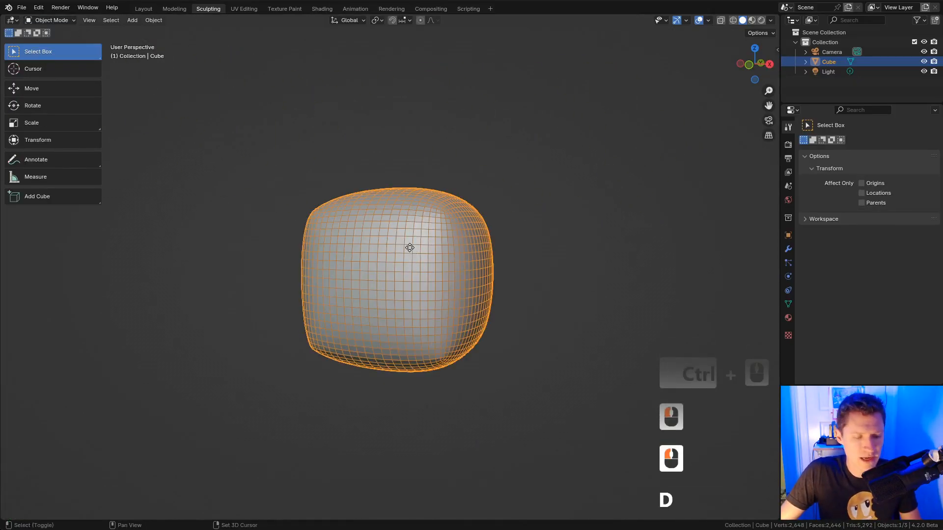
key("x")
left_click(627, 196)
Step: Select the original left cube, put it in Sculpt Mode, and show its voxel remesh settings
left_click(503, 225)
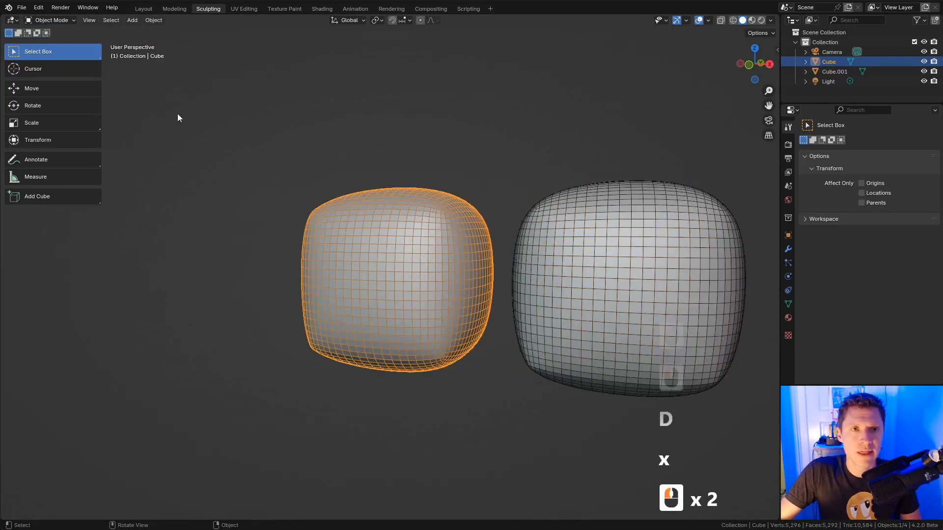
left_click(52, 20)
left_click(49, 53)
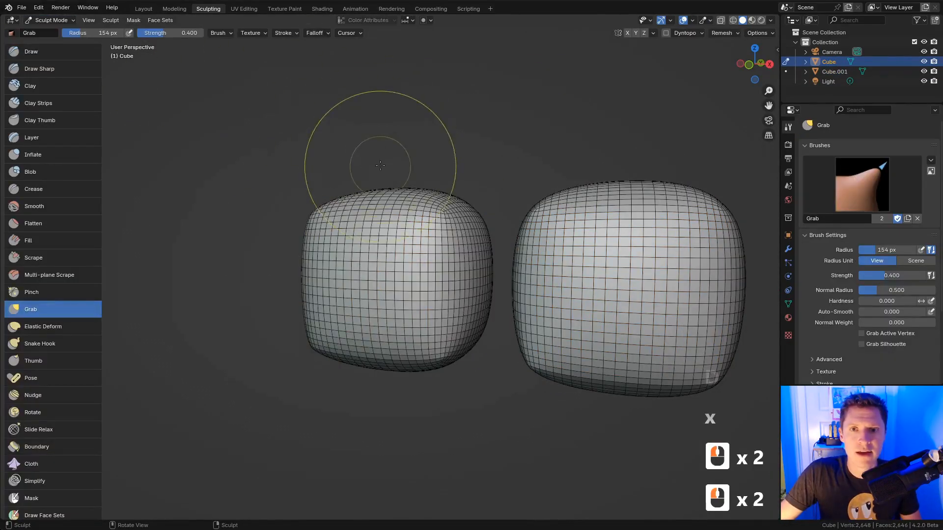
left_click(721, 33)
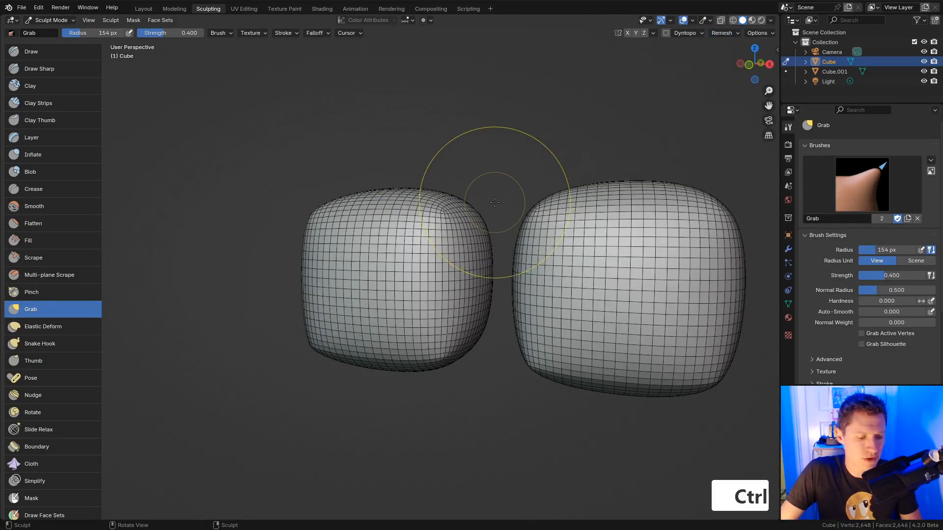
Step: Voxel-remesh the left Cube into a denser mesh and check its Remesh settings
key("ctrl+r")
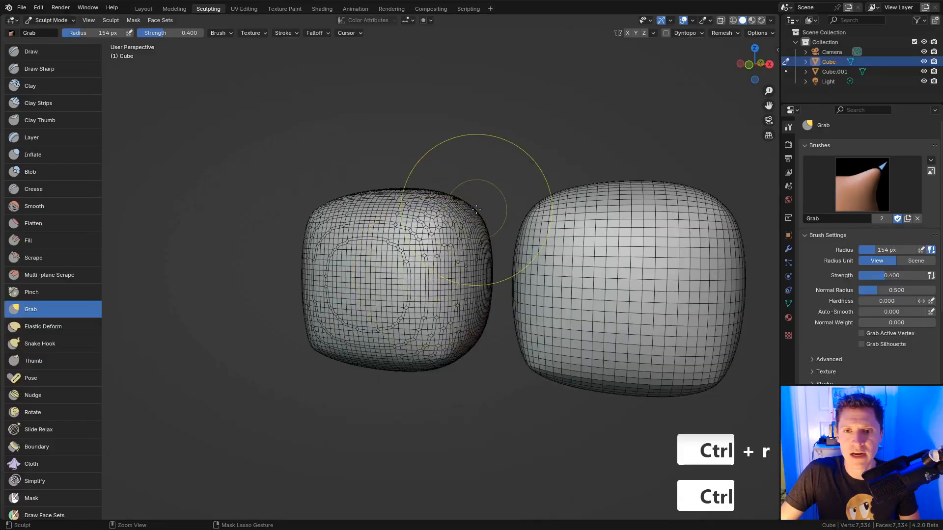
middle_click_drag(476, 168, 460, 262, "ctrl")
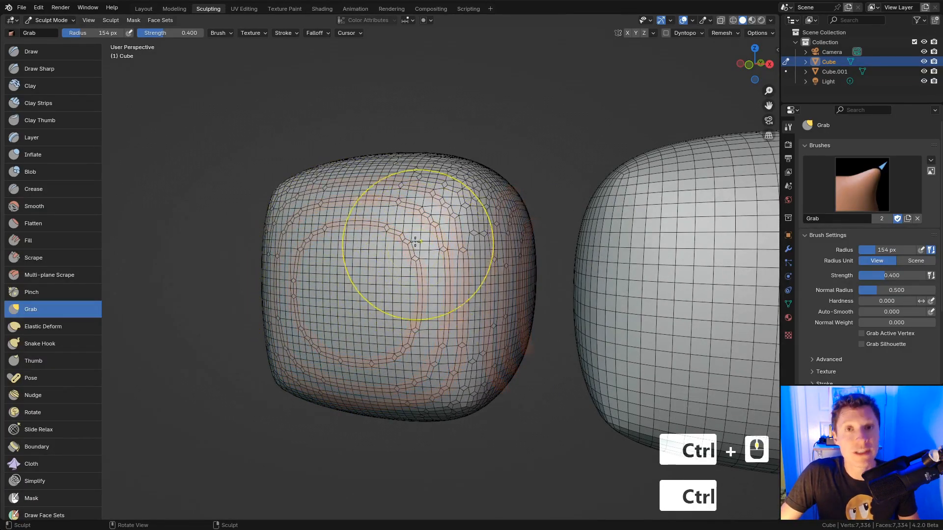
middle_click_drag(412, 238, 458, 224, "ctrl")
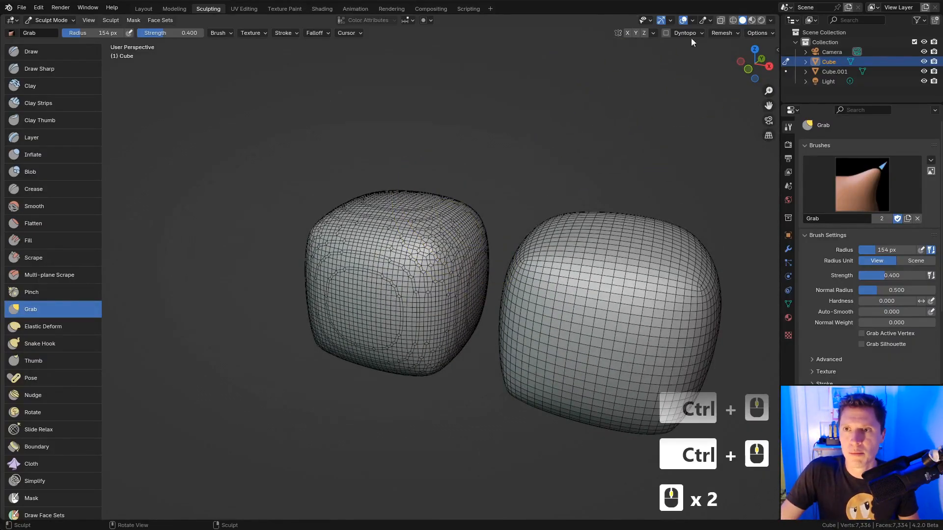
left_click(720, 34)
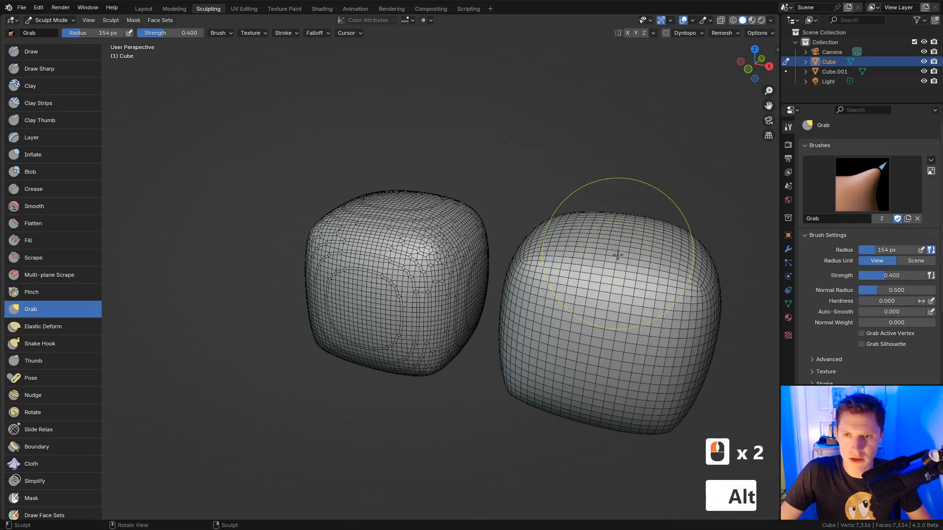
Step: Switch sculpting to Cube.001 and voxel-remesh it the same way, comparing both cubes
key("alt+q")
middle_click_drag(610, 185, 590, 176, "shift")
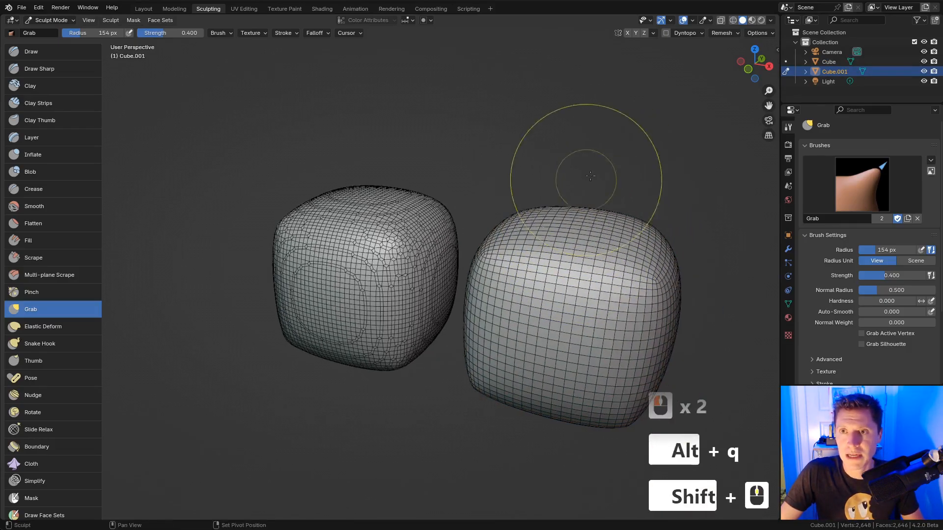
left_click(716, 33)
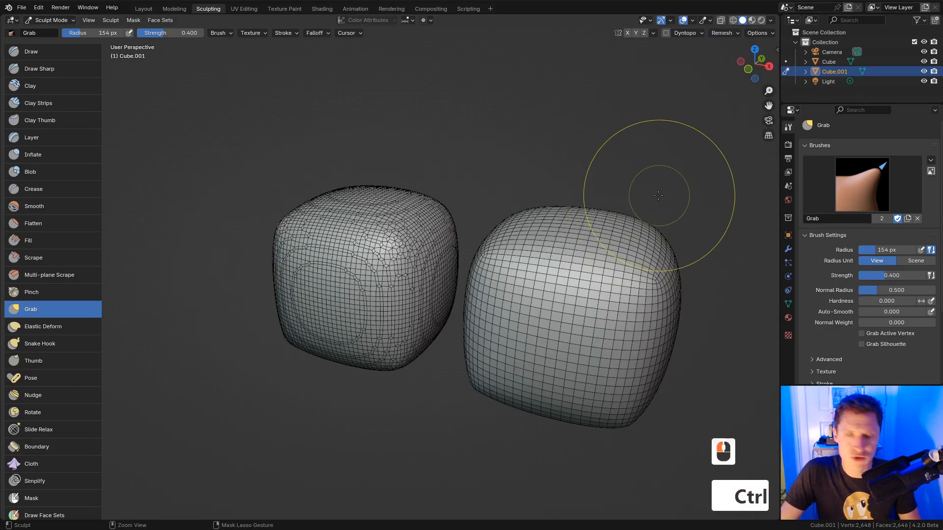
key("ctrl+r")
middle_click_drag(632, 189, 361, 253)
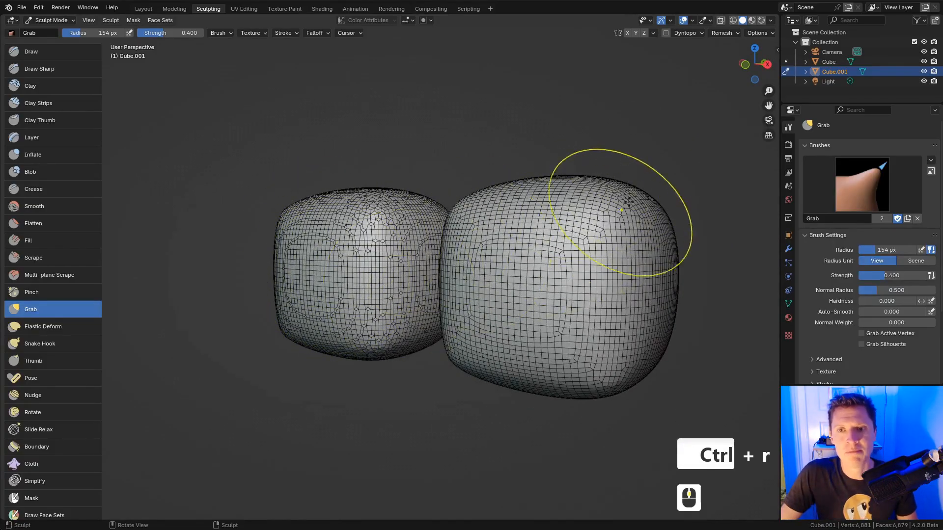
left_click(724, 32)
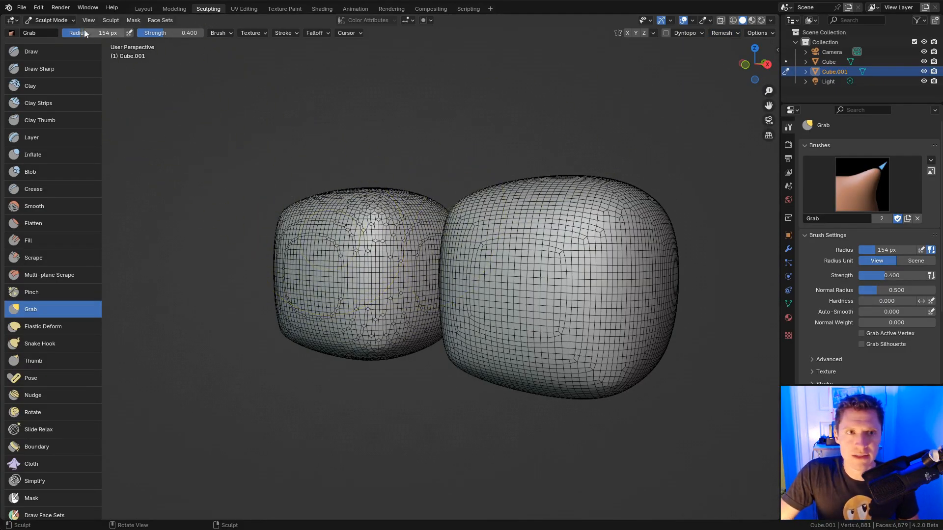
left_click(49, 20)
Step: In Object Mode, delete the left Cube from the scene
left_click(49, 29)
left_click(400, 233)
key("x")
left_click(400, 233)
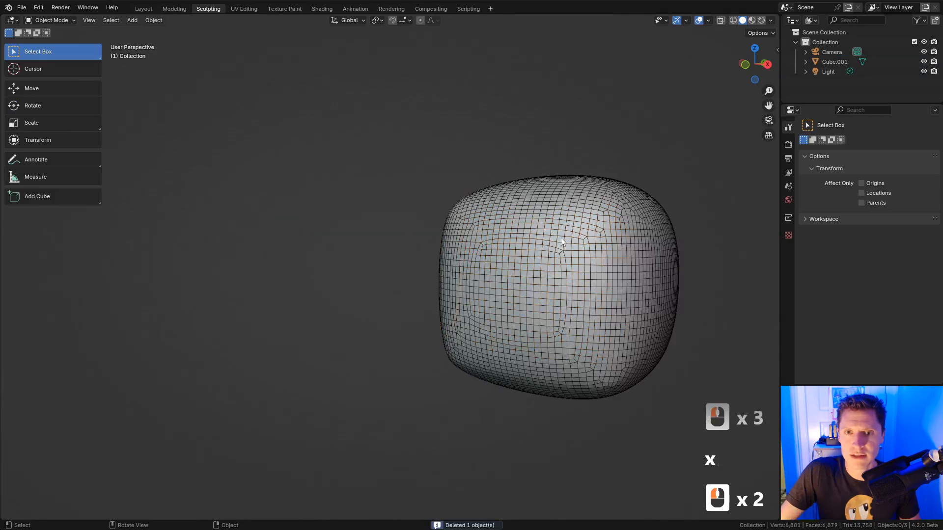
Step: Select Cube.001, return to Sculpt Mode and frame its front in view
left_click(561, 238)
left_click(60, 21)
left_click(58, 53)
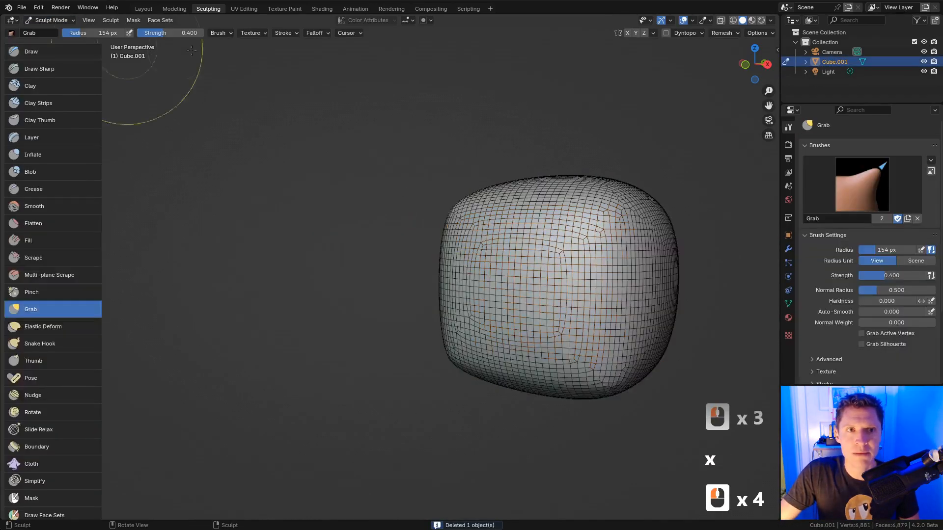
middle_click_drag(616, 259, 544, 215, "shift")
middle_click_drag(543, 215, 604, 246)
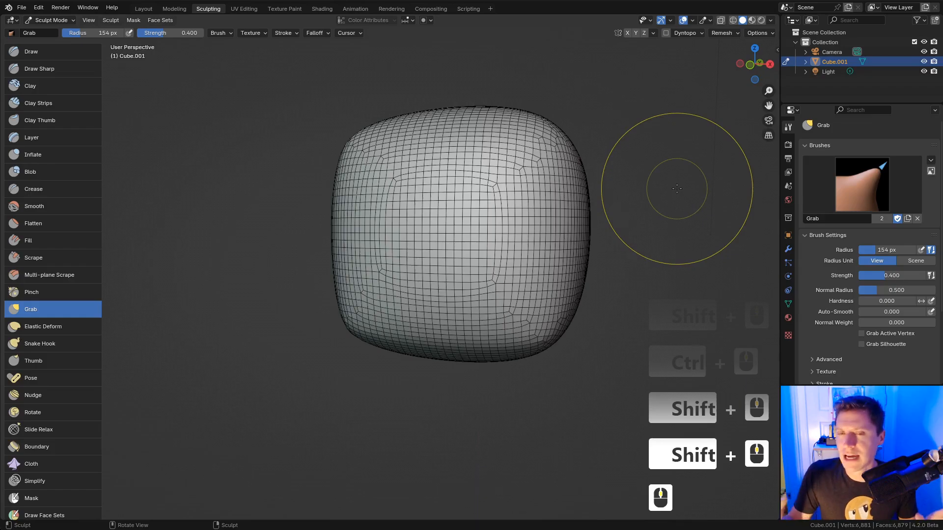
Step: Set up the Snake Hook brush at a 202 px radius, undoing a trial tail stroke
left_click(60, 342)
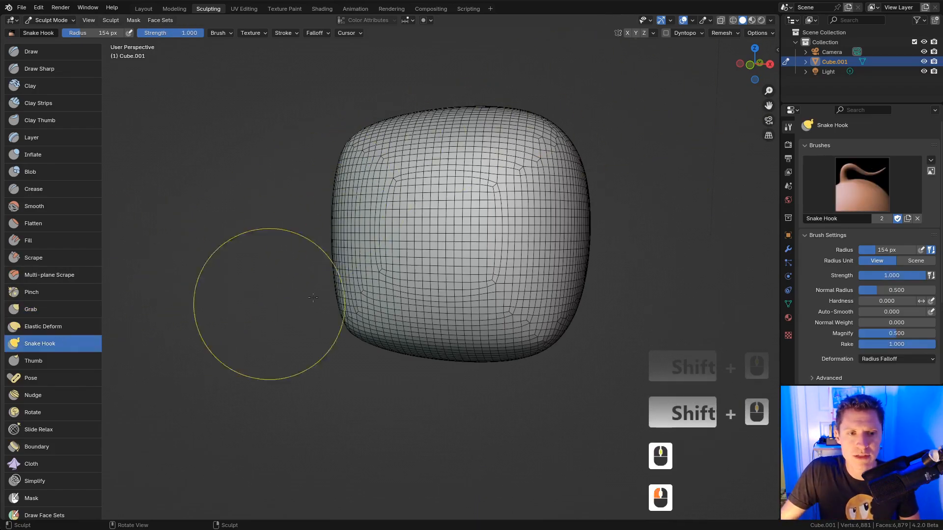
middle_click_drag(586, 324, 595, 325)
mouse_move(596, 325)
middle_mouse_down("shift")
mouse_move(588, 250)
mouse_move(614, 224)
middle_mouse_up("shift")
key("f")
left_click(605, 260)
middle_click_drag(614, 221, 601, 231, "ctrl")
key("f")
left_click(611, 230)
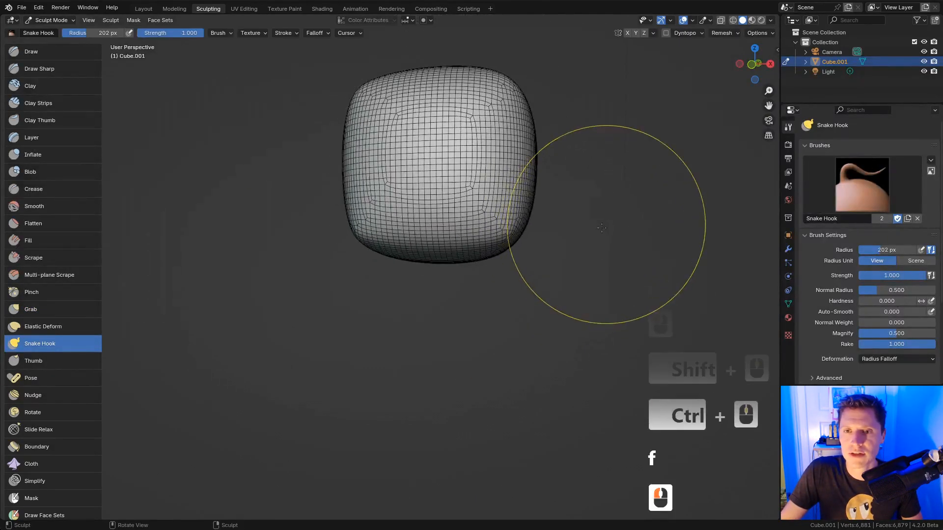
mouse_move(486, 242)
left_mouse_down()
mouse_move(532, 295)
mouse_move(552, 393)
left_mouse_up()
key("ctrl+z")
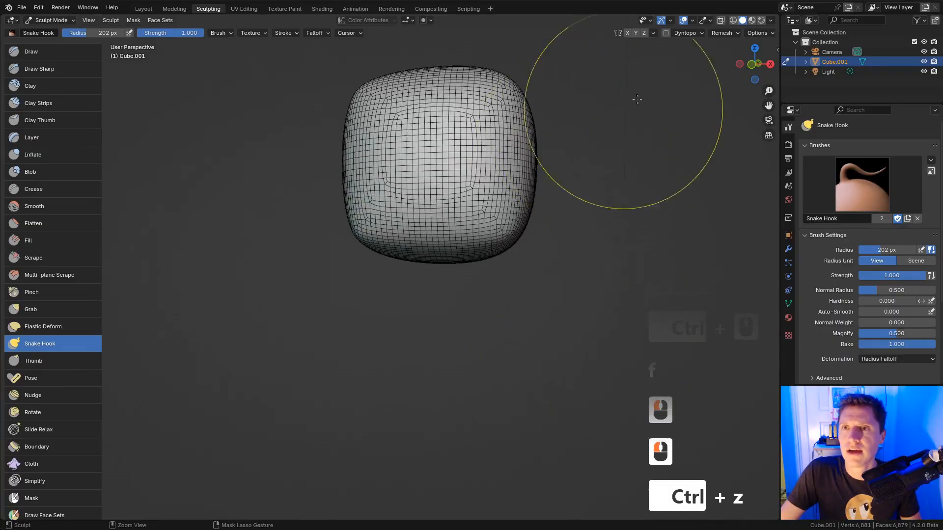
Step: Enable X mirroring and pull two mirrored pairs of legs out with a 173 px brush
left_click(627, 33)
key("f")
left_click(506, 231)
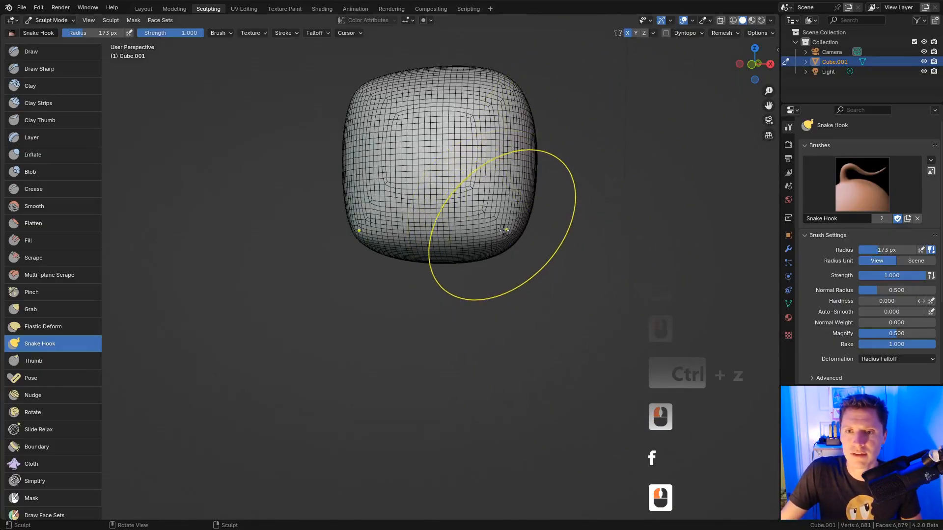
mouse_move(506, 233)
left_mouse_down()
mouse_move(552, 376)
mouse_move(592, 390)
left_mouse_up()
middle_click_drag(625, 290, 549, 255)
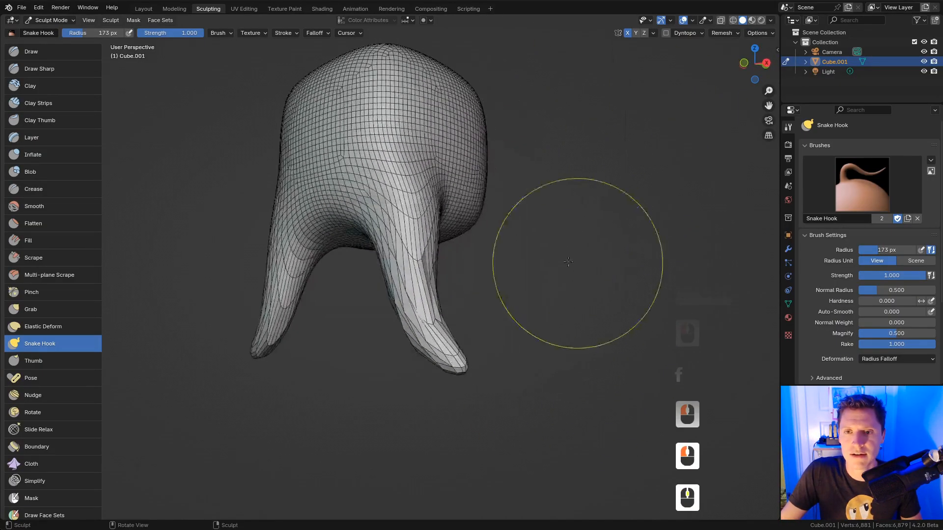
mouse_move(466, 209)
left_mouse_down()
mouse_move(511, 224)
mouse_move(535, 324)
mouse_move(565, 346)
left_mouse_up()
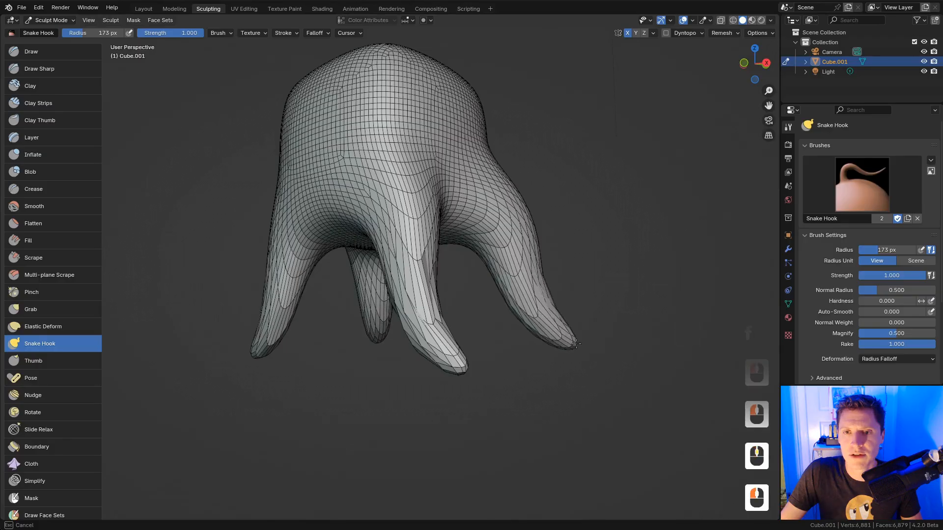
middle_click_drag(565, 346, 631, 247)
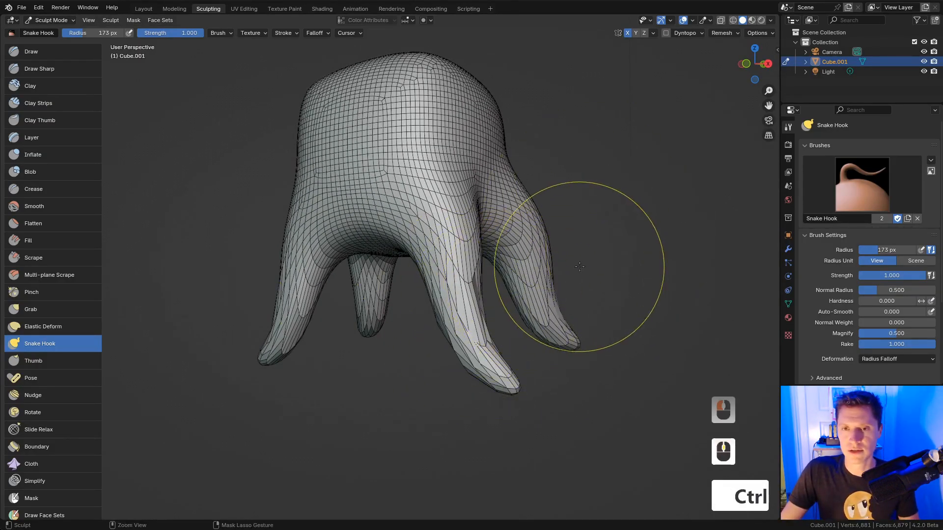
Step: Voxel-remesh the legged sculpt and shrink the brush to 126 px
key("ctrl+r")
mouse_move(589, 252)
middle_mouse_down("ctrl")
mouse_move(551, 249)
mouse_move(547, 264)
mouse_move(566, 262)
middle_mouse_up("ctrl")
key("f")
left_click(534, 352)
key("f")
left_click(538, 367)
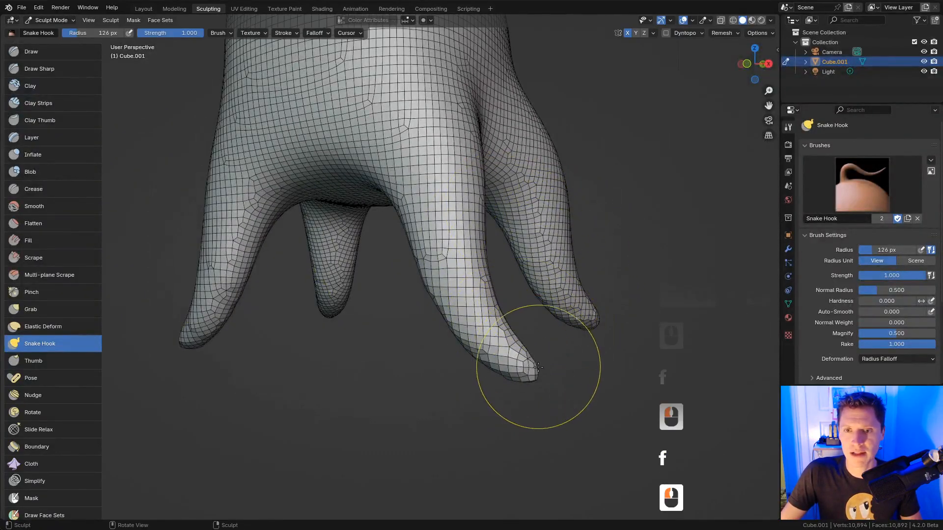
Step: With a 114 px Grab brush, pull the front leg tip right and upward
key("g")
key("f")
left_click(522, 325)
middle_click_drag(544, 330, 531, 328)
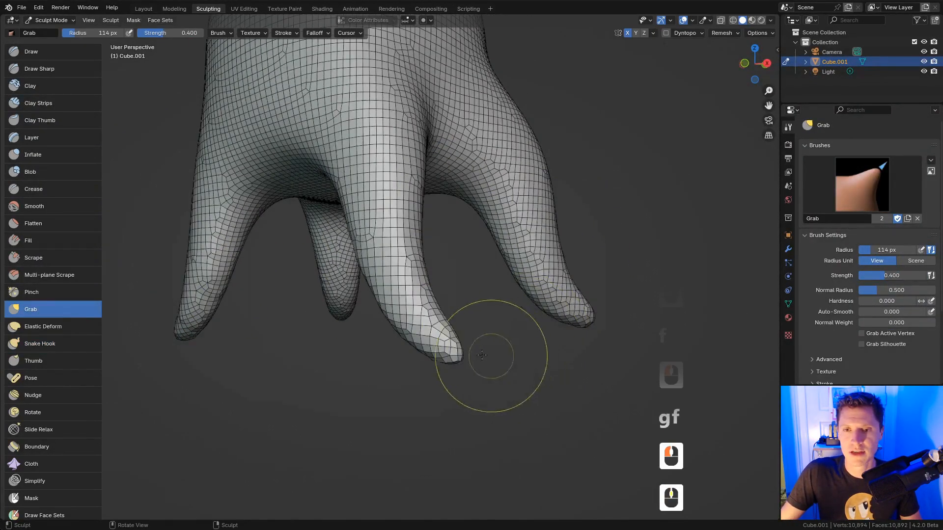
left_click_drag(456, 353, 492, 334)
left_click_drag(491, 335, 494, 298)
Step: Curl the front and right leg tips into hooks with Snake Hook, then voxel-remesh
left_click(51, 343)
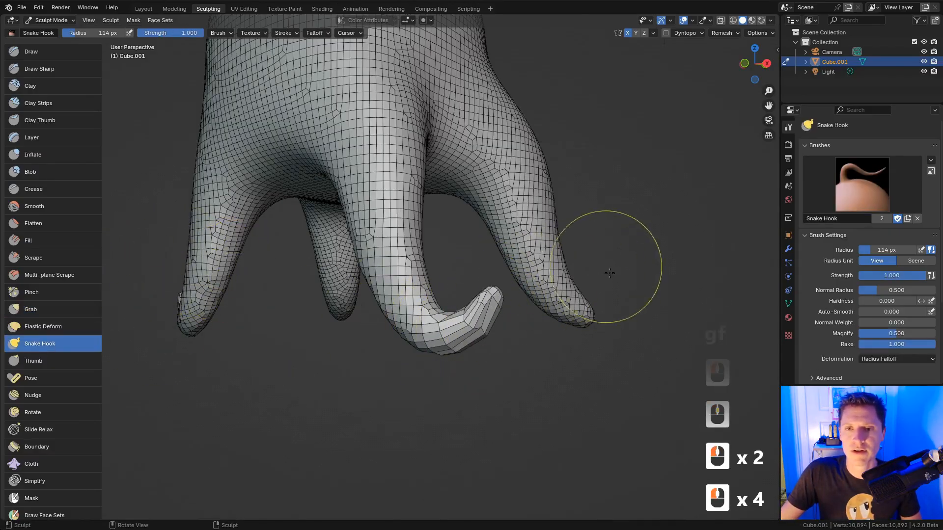
middle_click_drag(610, 264, 558, 299)
left_click_drag(589, 316, 597, 308)
left_click_drag(595, 310, 607, 289)
left_click_drag(602, 285, 611, 261)
key("ctrl+r")
middle_click_drag(614, 278, 611, 241, "ctrl")
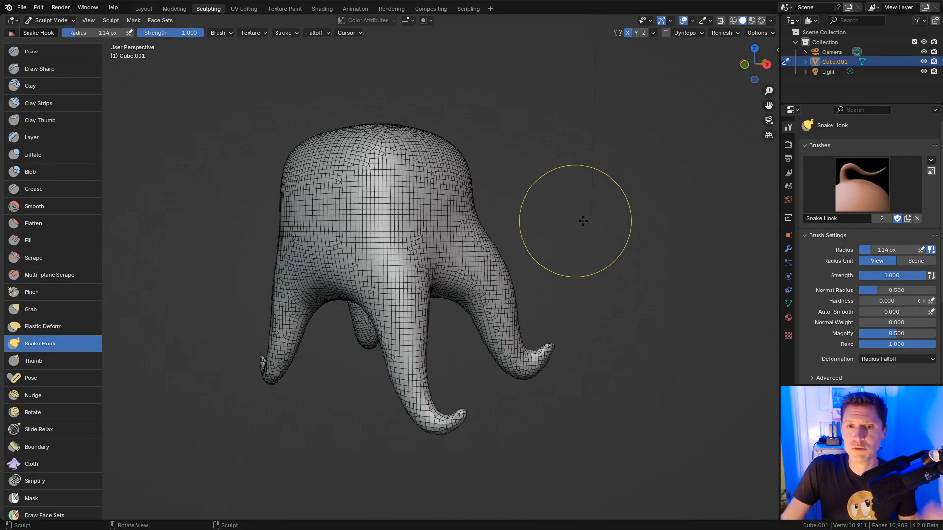
middle_click_drag(574, 218, 613, 228)
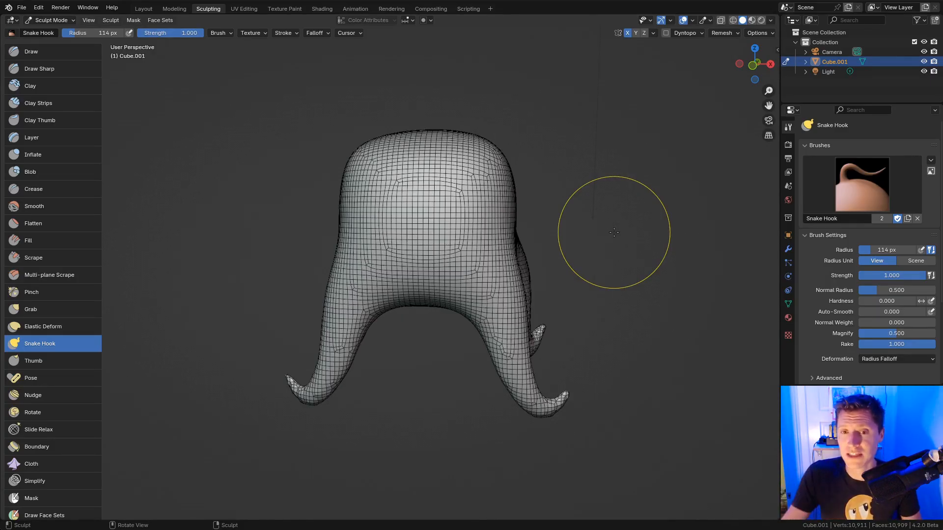
Step: Undo back to the rounded cube and remesh at 0.02 voxel size, reaching 42,588 vertices
key("ctrl+z")
key("ctrl+z")
key("ctrl+z")
key("ctrl+z")
key("ctrl+z")
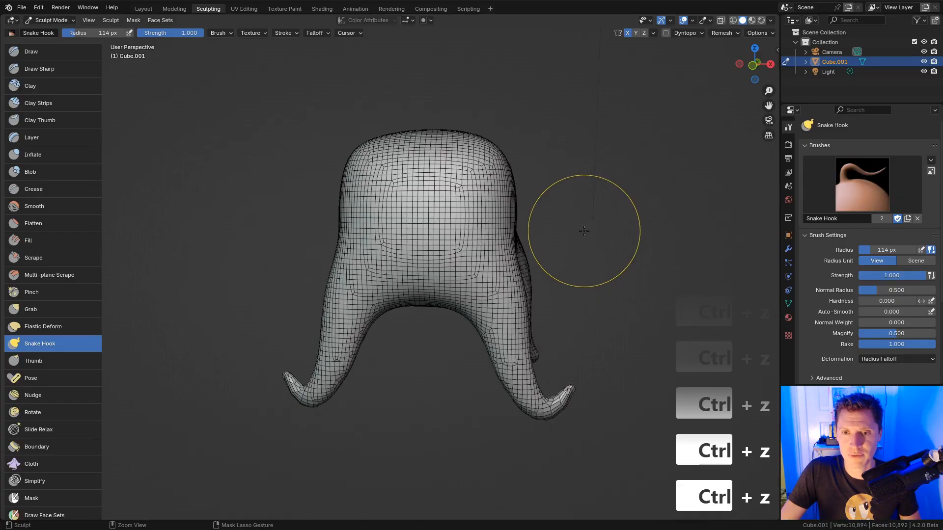
key("ctrl+z")
key("ctrl+z")
middle_click_drag(581, 236, 598, 237, "shift")
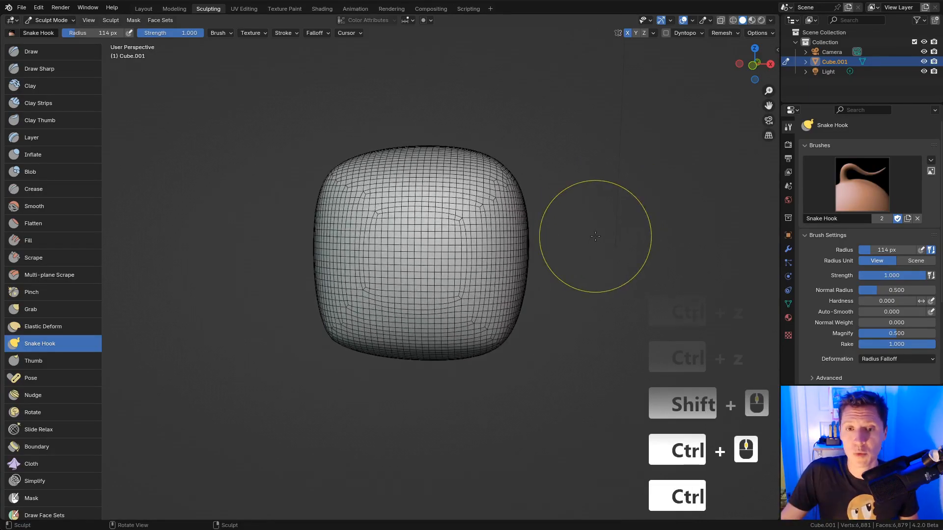
left_click(720, 33)
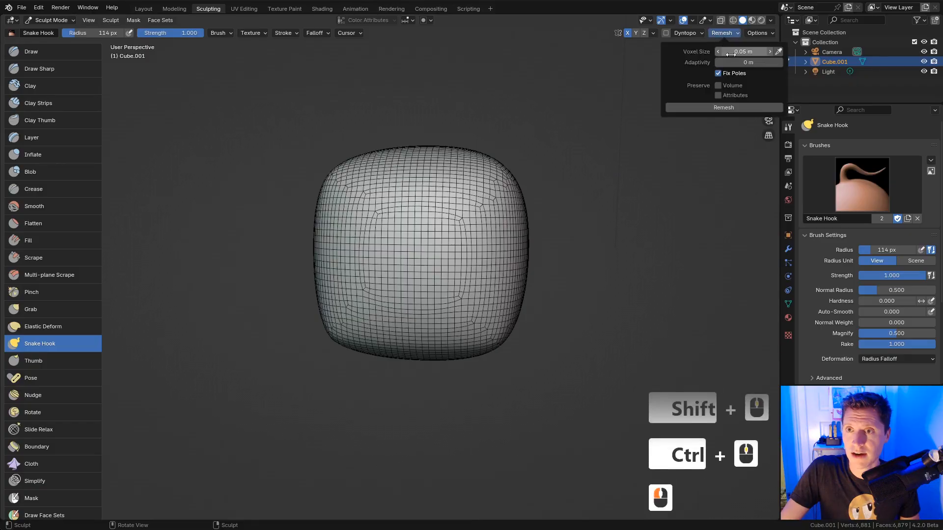
left_click(747, 51)
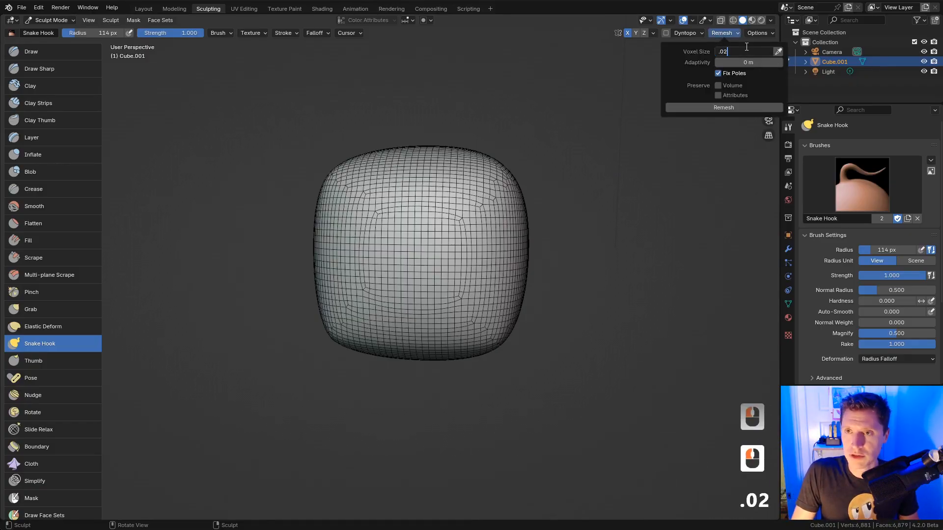
type(".02")
key("Return")
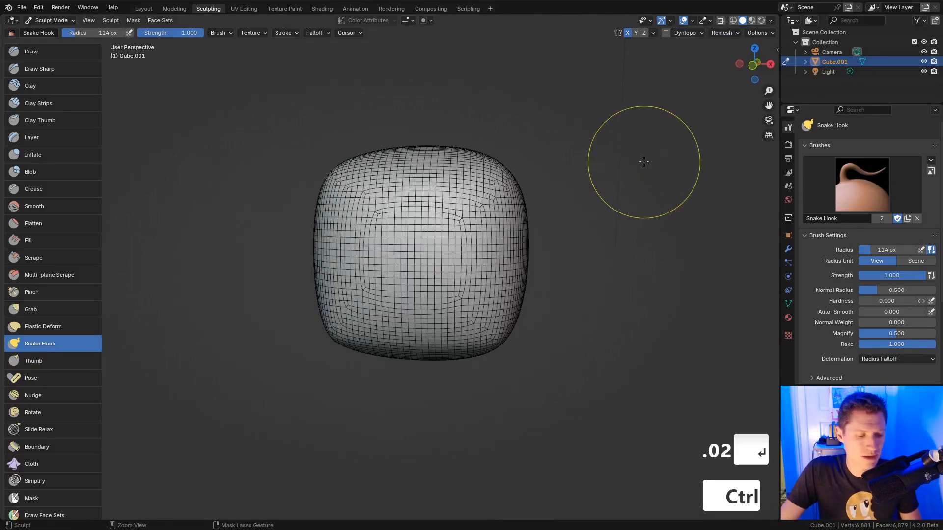
key("ctrl+r")
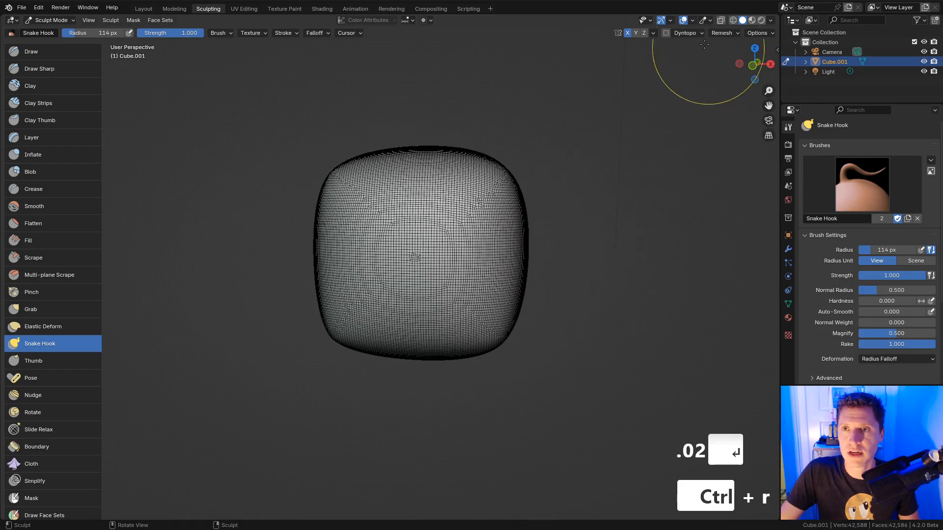
left_click(688, 21)
middle_click_drag(581, 139, 522, 242, "ctrl")
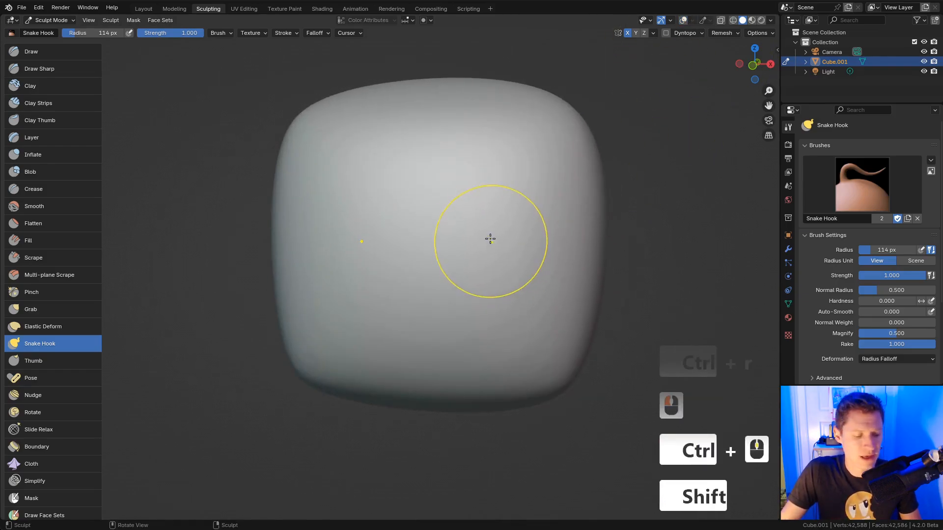
Step: Switch to the Crease brush at a 58 px radius and test a stroke on the face
key("shift+c")
key("f")
left_click(436, 242)
middle_click_drag(472, 226, 461, 242)
middle_click_drag(461, 242, 486, 242)
key("f")
left_click(499, 261)
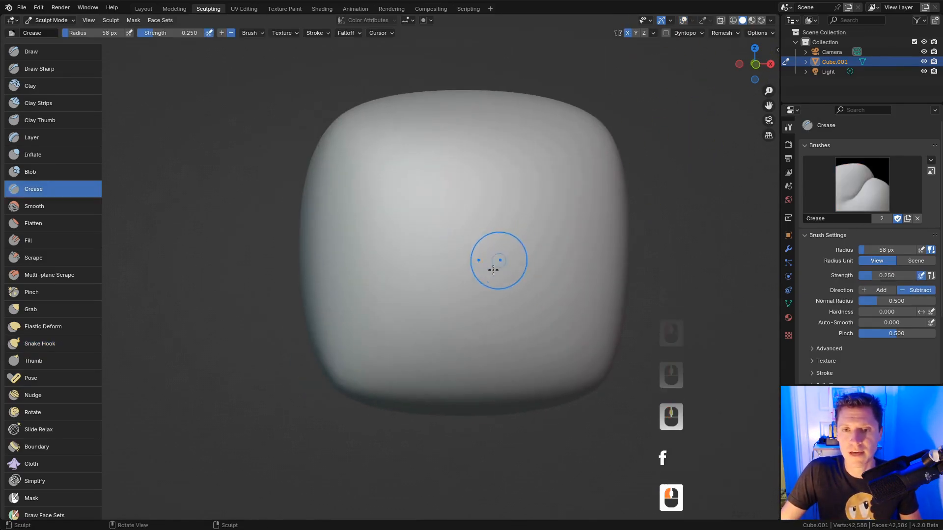
key("ctrl+z")
mouse_move(411, 289)
left_mouse_down("ctrl")
mouse_move(448, 310)
mouse_move(442, 323)
left_mouse_up("ctrl")
Step: Set crease Direction to Add, carve a mirrored smile, then crease its corners at 29 px
left_click(223, 32)
mouse_move(402, 294)
left_mouse_down("ctrl")
mouse_move(436, 323)
mouse_move(518, 318)
left_mouse_up("ctrl")
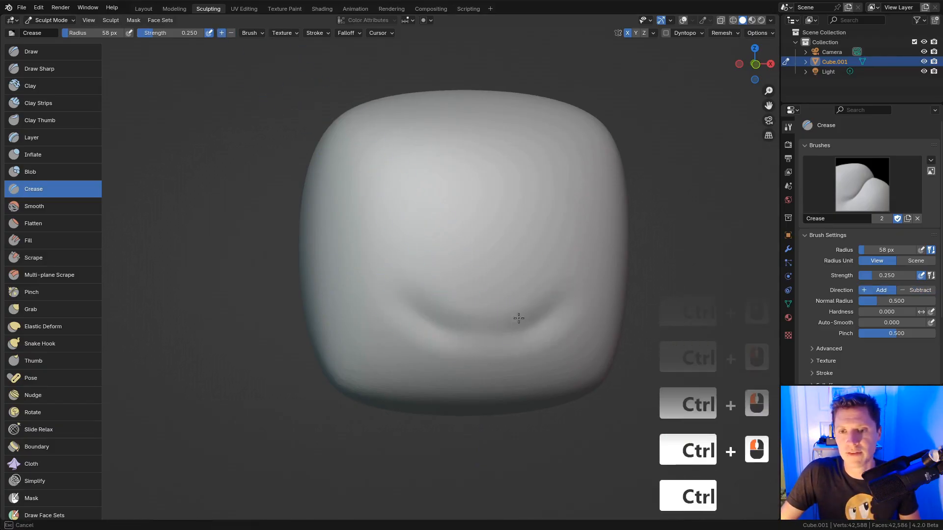
left_click_drag(451, 326, 441, 332, "ctrl")
key("ctrl+z")
mouse_move(415, 301)
left_mouse_down("ctrl")
mouse_move(501, 332)
mouse_move(474, 329)
left_mouse_up("ctrl")
key("f")
left_click(415, 286)
left_click_drag(406, 285, 387, 312, "ctrl")
left_click_drag(408, 289, 389, 310, "ctrl")
Step: Smooth the surface below the mouth with a 55 px brush
left_click_drag(393, 308, 411, 290, "ctrl")
key("f")
left_click(428, 288)
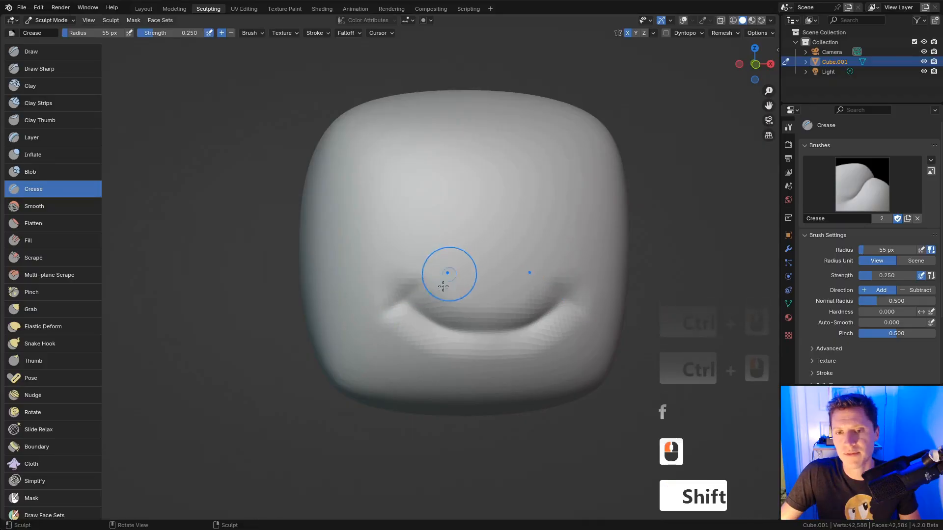
left_click_drag(442, 339, 417, 337, "shift")
mouse_move(437, 344)
left_mouse_down("shift")
mouse_move(412, 331)
mouse_move(439, 349)
left_mouse_up("shift")
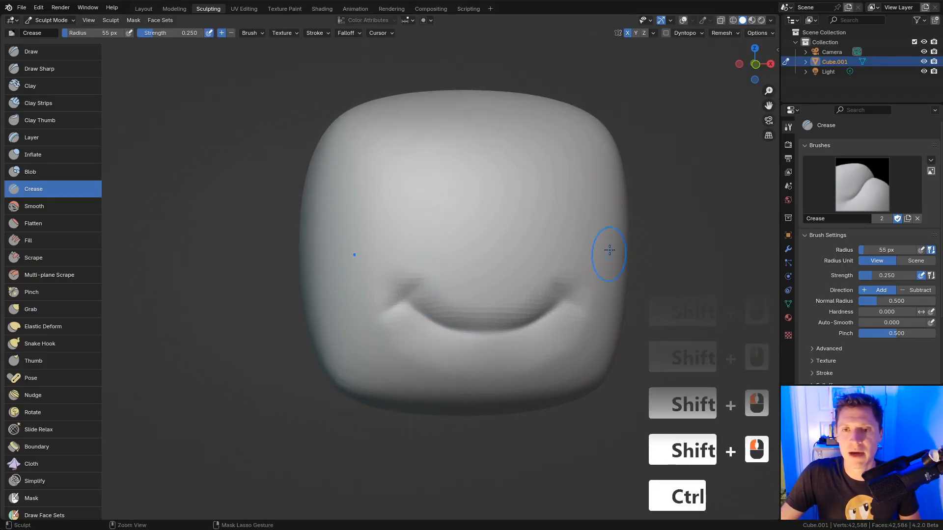
Step: Switch to the Snake Hook brush and enlarge its radius
middle_click_drag(609, 206, 607, 235, "ctrl")
middle_click_drag(607, 225, 596, 228)
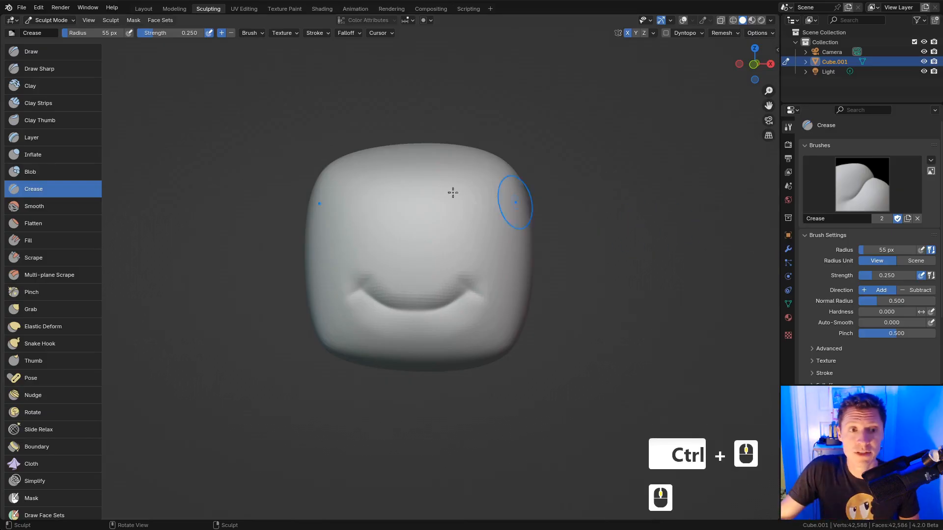
left_click(73, 343)
key("f")
left_click(604, 333)
Step: With a 168 px Snake Hook, pull two mirrored legs and a long side leg from the base
middle_click_drag(604, 333, 612, 293, "shift")
key("f")
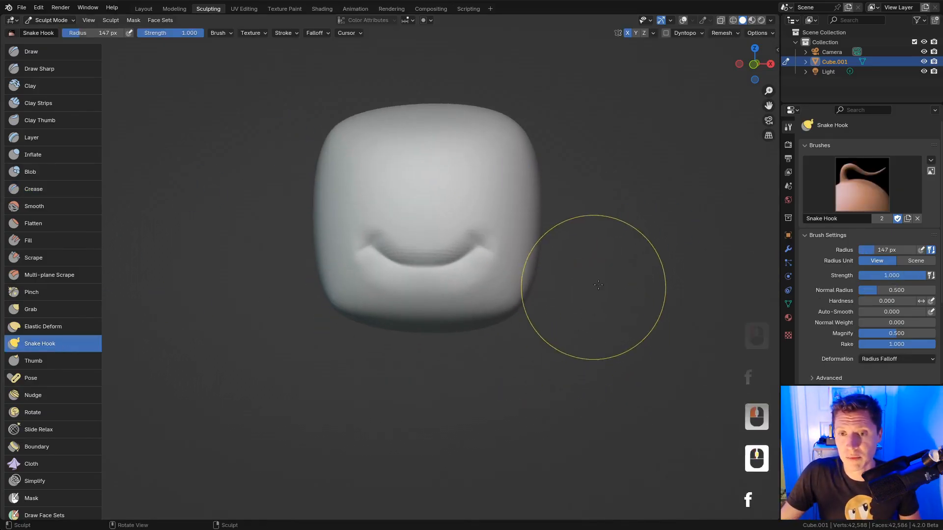
left_click(600, 287)
key("f")
left_click(536, 311)
mouse_move(500, 302)
left_mouse_down()
mouse_move(535, 432)
mouse_move(584, 454)
left_mouse_up()
middle_click_drag(643, 343, 492, 287)
left_click_drag(467, 274, 587, 391)
Step: Check the legs in wireframe, then voxel-remesh the creature to 40,386 vertices
mouse_move(572, 375)
middle_mouse_down("shift")
mouse_move(574, 282)
mouse_move(563, 339)
mouse_move(469, 358)
middle_mouse_up("shift")
key("z")
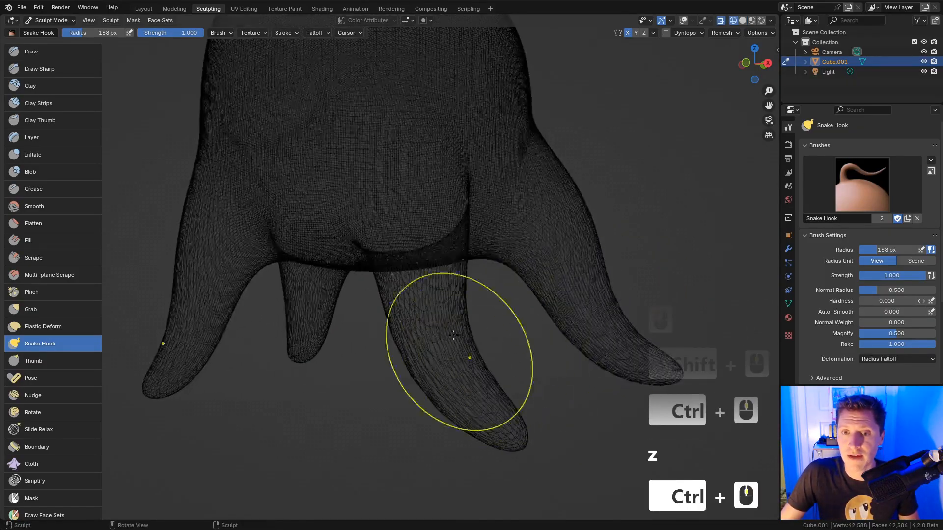
key("z")
middle_click_drag(642, 311, 636, 314)
middle_click_drag(636, 314, 520, 343, "shift")
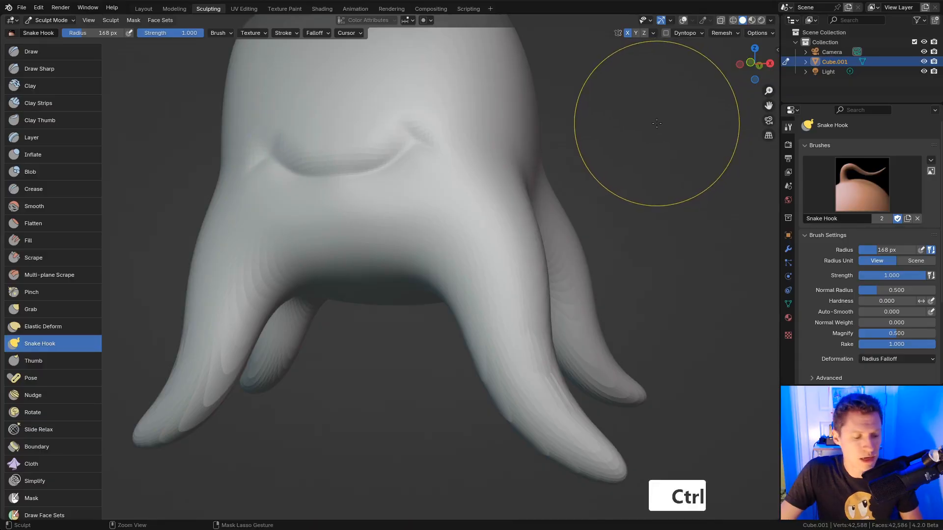
key("ctrl+r")
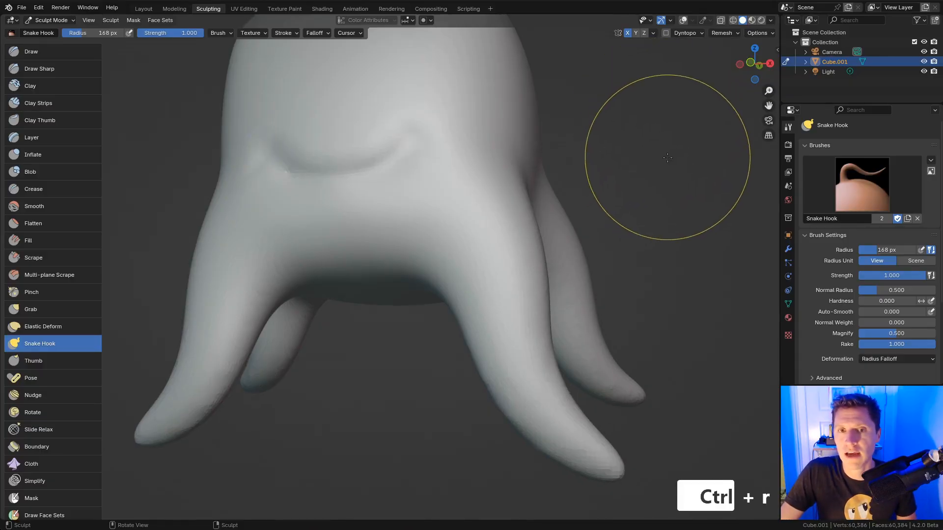
Step: Zoom in on the mouth and shrink the brush to 86 px
middle_click_drag(627, 156, 621, 216)
middle_click_drag(620, 239, 619, 203, "ctrl")
key("f")
left_click(428, 240)
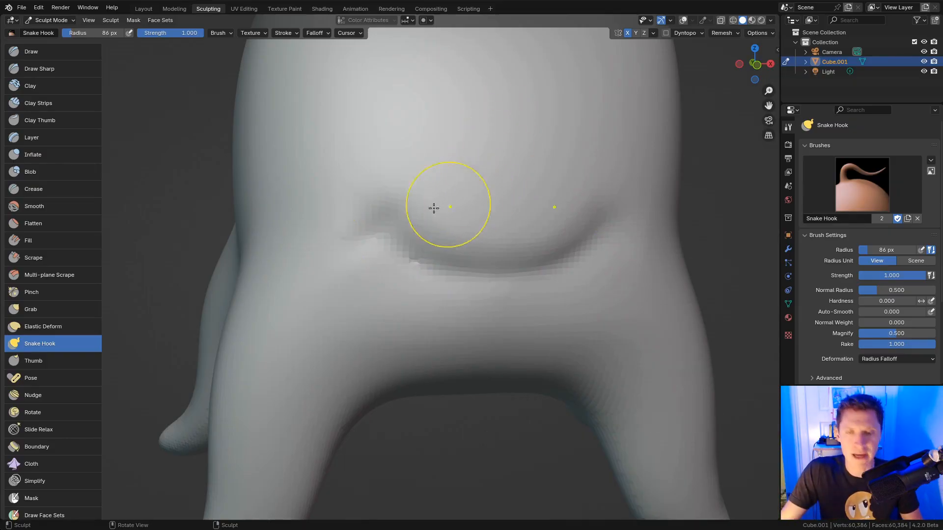
Step: Try Clay Strips strokes on the left mouth corner, then undo them
key("c")
key("f")
left_click(392, 236)
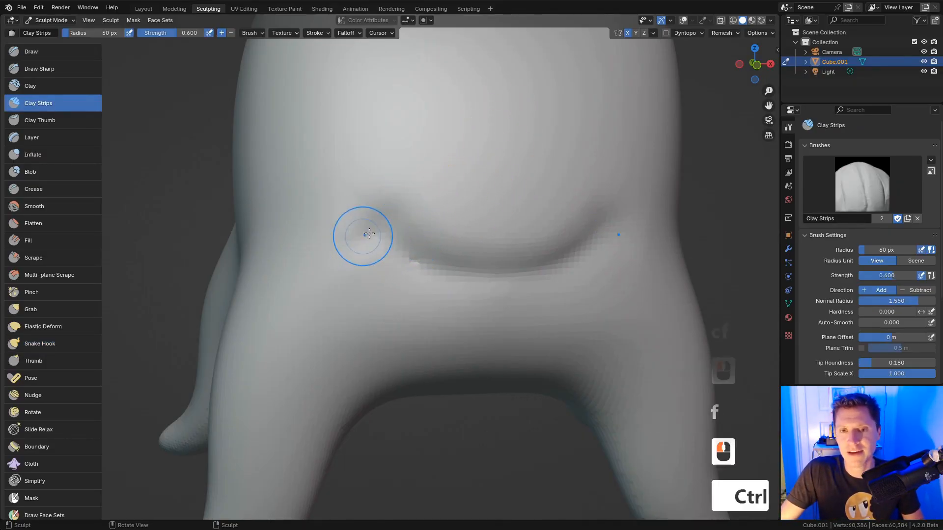
left_click_drag(367, 234, 384, 219, "ctrl")
left_click_drag(368, 235, 387, 222, "ctrl")
key("ctrl+z")
key("ctrl+z")
Step: Deepen the mouth-corner grooves with a 48 px Crease brush and inspect the whole figure
key("shift+c")
key("f")
left_click(378, 232)
left_click_drag(374, 228, 401, 251, "ctrl")
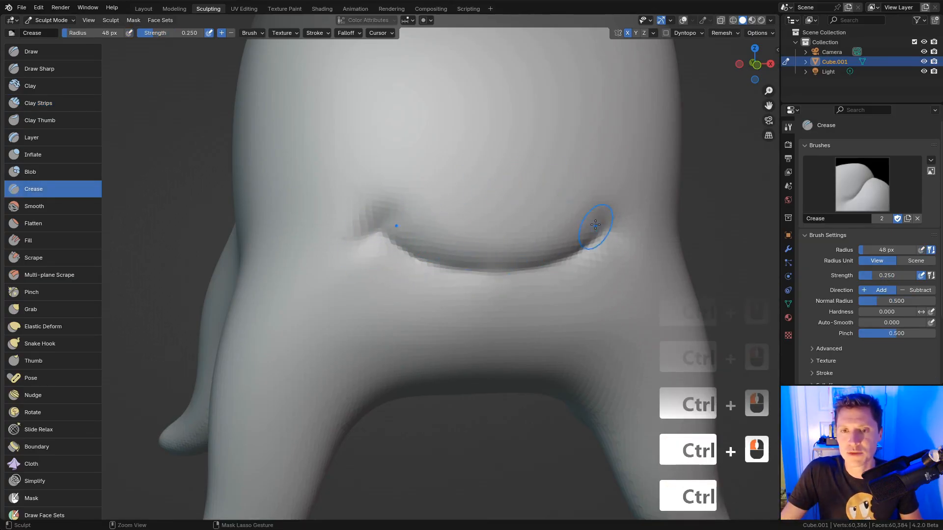
middle_click_drag(595, 225, 588, 186, "ctrl")
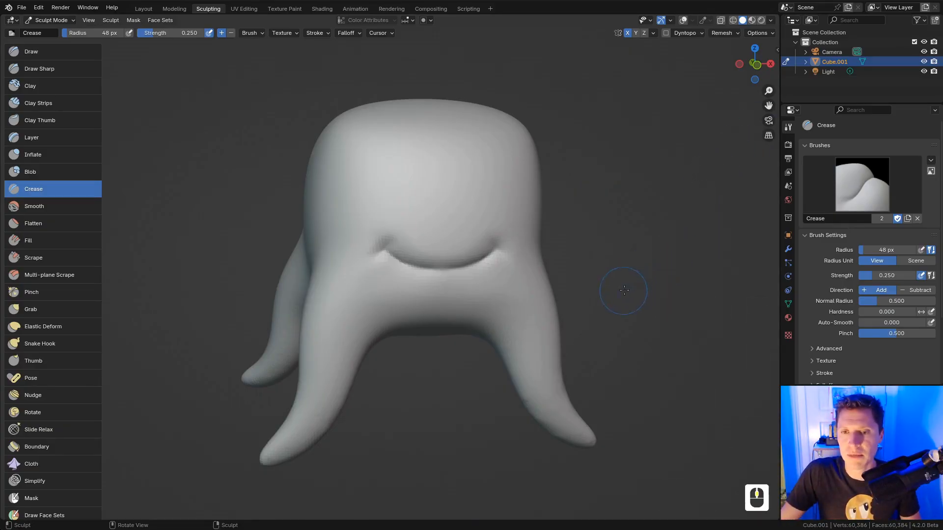
middle_click_drag(624, 290, 649, 231)
middle_click_drag(649, 230, 655, 199, "ctrl")
middle_click_drag(655, 198, 653, 247)
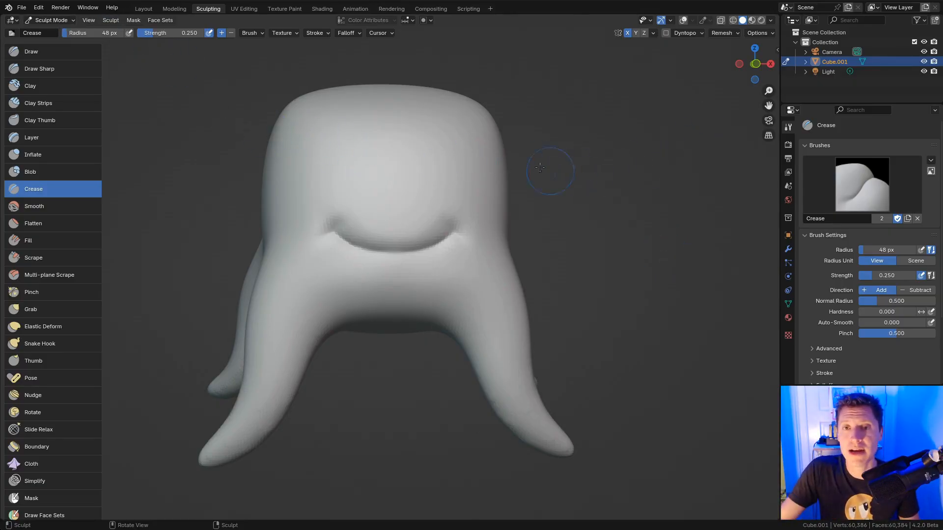
mouse_move(540, 168)
middle_mouse_down()
mouse_move(505, 154)
mouse_move(530, 179)
middle_mouse_up()
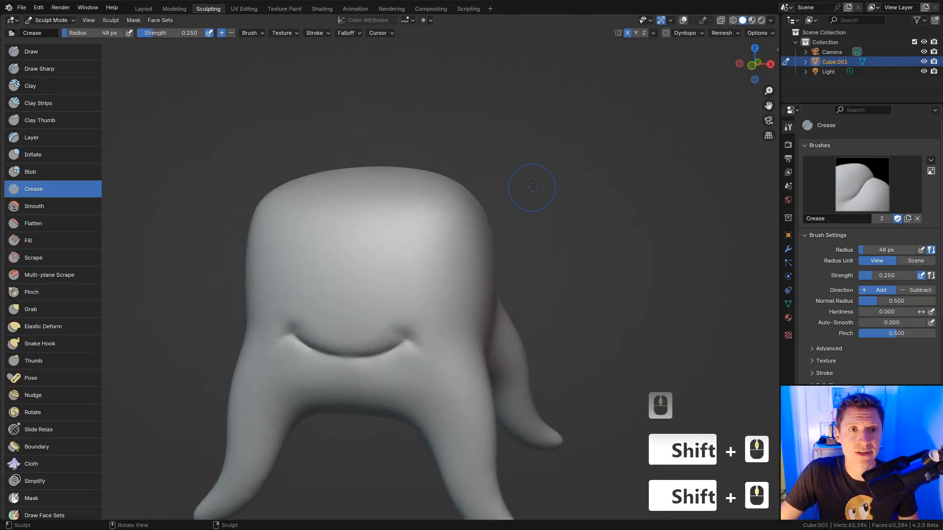
mouse_move(412, 217)
middle_mouse_down("ctrl")
mouse_move(444, 213)
mouse_move(279, 228)
middle_mouse_up("ctrl")
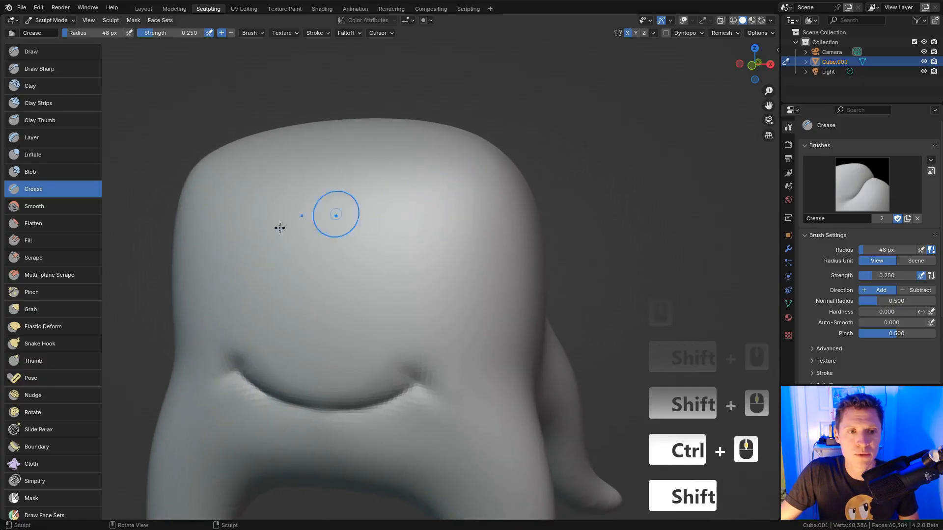
Step: Pull mirrored spikes up from the head with a 68 px Snake Hook, then undo them
left_click(66, 338)
mouse_move(412, 148)
middle_mouse_down()
mouse_move(383, 162)
mouse_move(383, 176)
middle_mouse_up()
key("f")
mouse_move(383, 176)
middle_mouse_down("ctrl")
mouse_move(383, 191)
mouse_move(418, 179)
middle_mouse_up("ctrl")
left_click(392, 191)
left_click_drag(348, 196, 342, 84)
middle_click_drag(454, 143, 484, 191, "ctrl")
mouse_move(498, 147)
middle_mouse_down("ctrl")
mouse_move(502, 189)
mouse_move(484, 219)
mouse_move(472, 210)
middle_mouse_up("ctrl")
key("ctrl+z")
key("ctrl+z")
Step: Switch to Object Mode and add a UV sphere to the scene
left_click(49, 20)
left_click(44, 27)
key("shift+a")
mouse_move(472, 210)
left_click(533, 231)
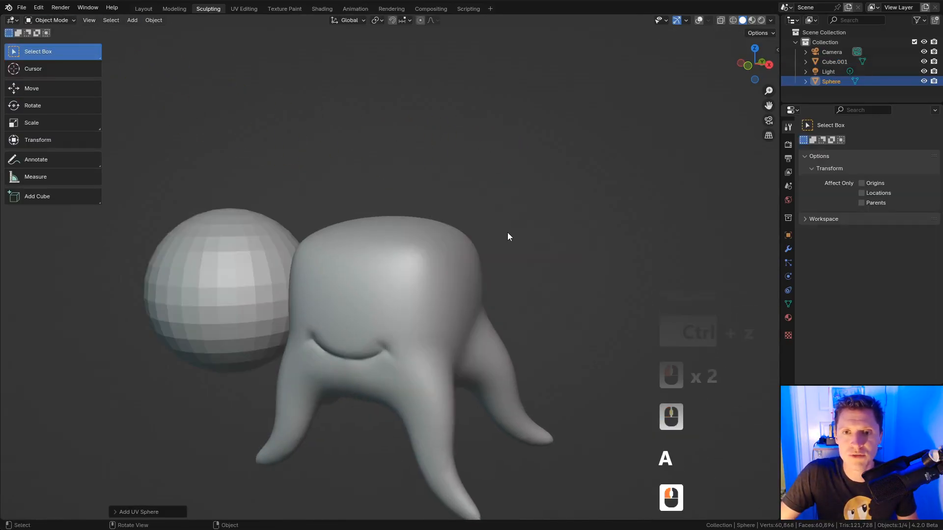
Step: In Edit Mode with wireframe shading, select only the sphere's bottom vertices
middle_click_drag(437, 264, 468, 228)
key("Tab")
middle_click_drag(338, 203, 449, 180, "shift")
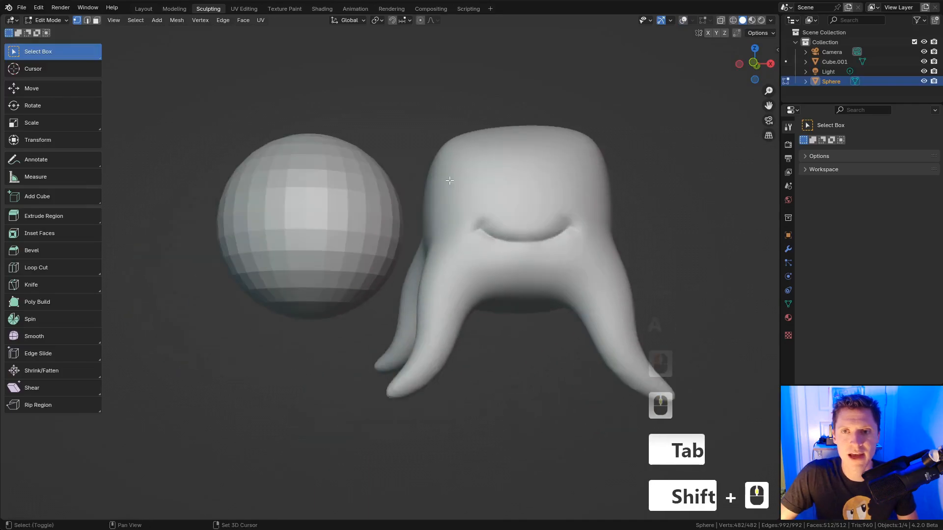
left_click(683, 20)
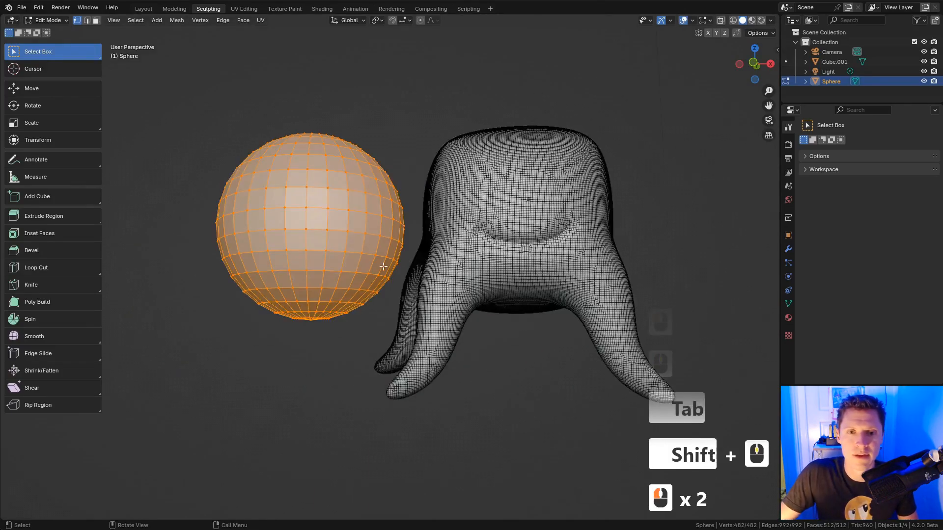
key("z")
key("a")
key("a")
left_click_drag(278, 312, 373, 334)
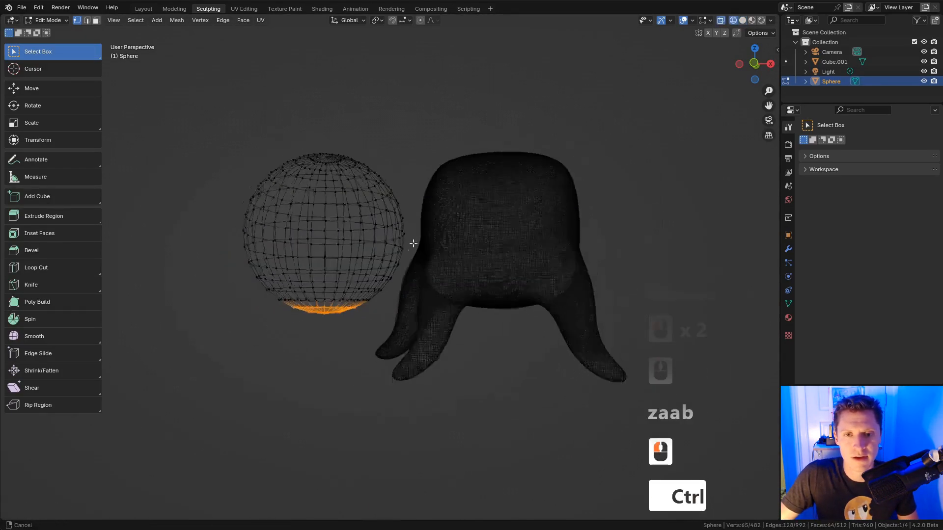
middle_click_drag(413, 242, 507, 157, "ctrl")
Step: Extrude the bottom vertices straight down into a long stick, then return to solid Object Mode
key("e")
left_click(516, 421)
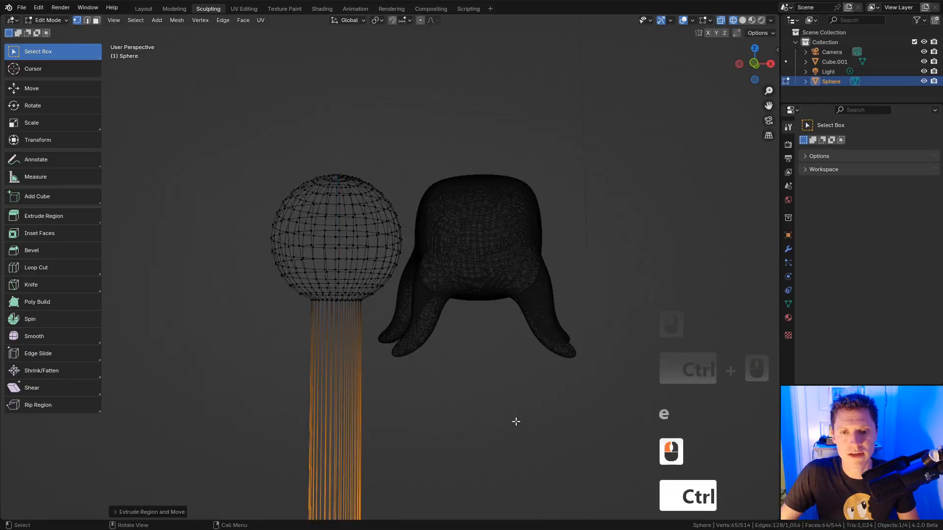
middle_click_drag(515, 421, 512, 267, "ctrl")
key("g")
key("z")
left_click(513, 341)
key("Tab")
key("z")
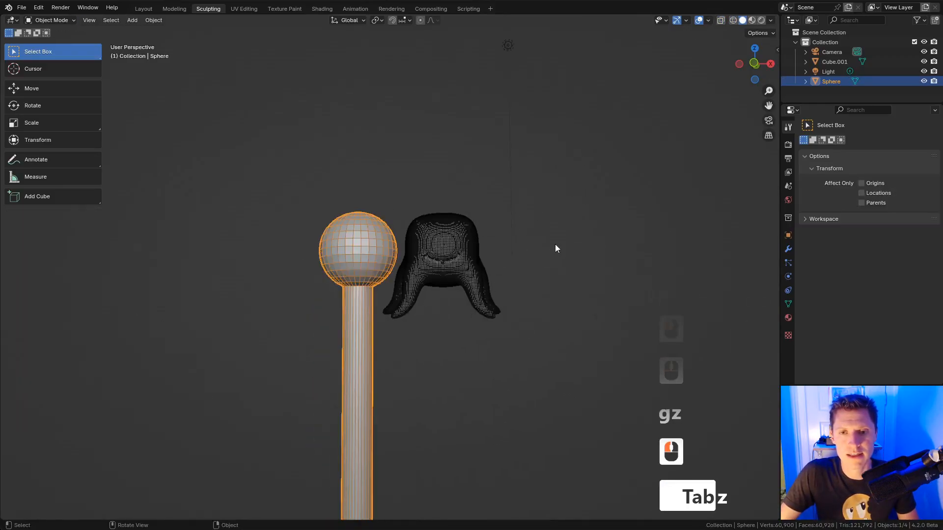
Step: Scale the sphere-stick smaller and thinner and place it on top of the head
key("s")
left_click(420, 265)
key("g")
left_click(501, 202)
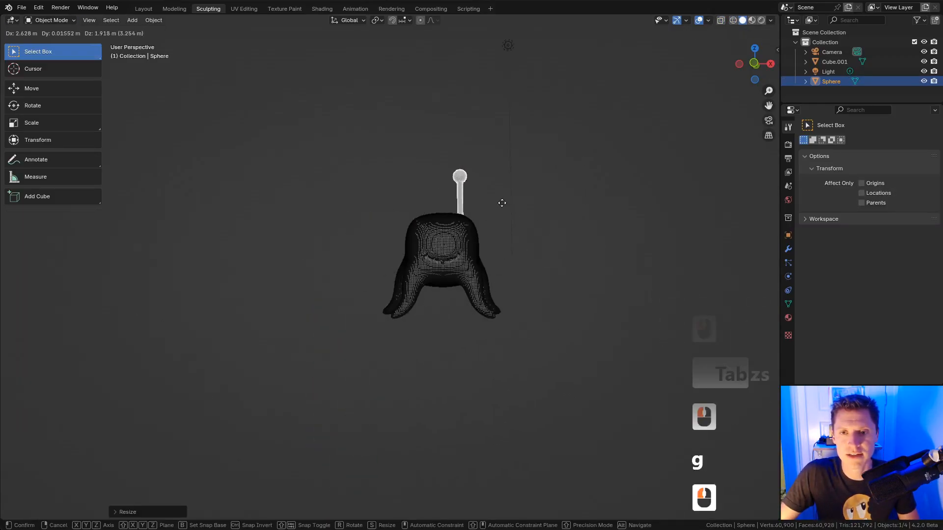
key("s")
left_click(513, 194)
key("g")
left_click(532, 190)
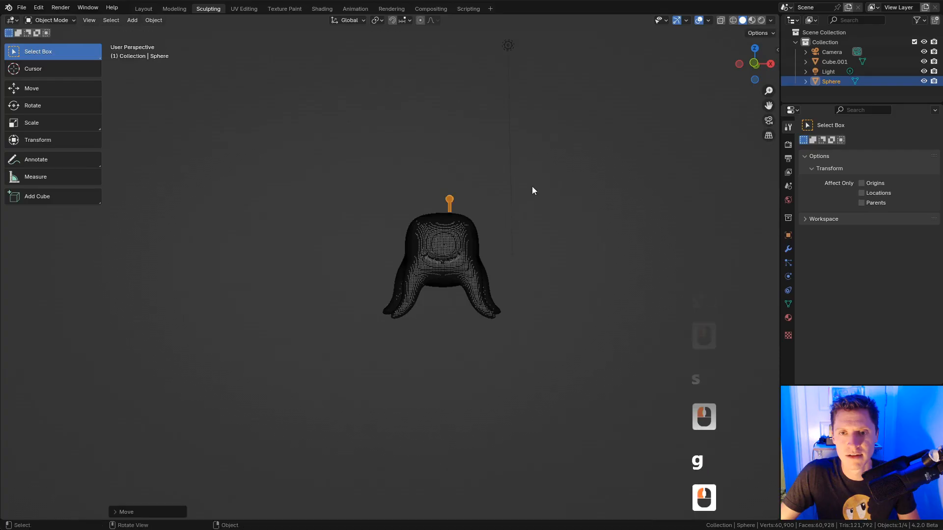
key("r")
left_click(548, 217)
Step: Reposition the antenna horizontally and tilt it so it sits on the head
mouse_move(547, 219)
middle_mouse_down()
mouse_move(488, 271)
mouse_move(555, 243)
mouse_move(511, 237)
mouse_move(540, 174)
middle_mouse_up()
key("g")
key("shift+z")
left_click(533, 275)
key("g")
left_click(520, 233)
key("r")
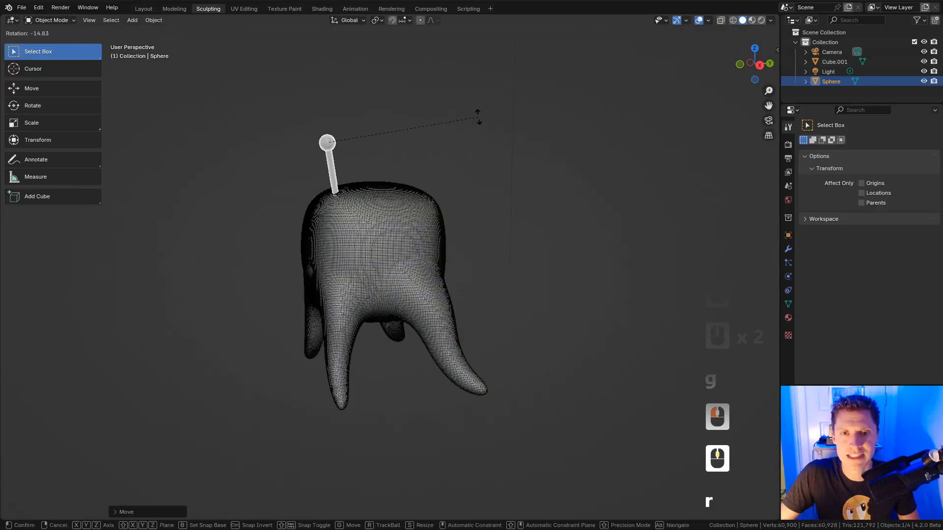
left_click(467, 126)
mouse_move(467, 126)
middle_mouse_down()
mouse_move(540, 206)
mouse_move(507, 241)
mouse_move(537, 244)
mouse_move(524, 255)
middle_mouse_up()
Step: Join the antenna into the creature's body, Cube.001, with Ctrl+J
left_click(490, 254, "shift")
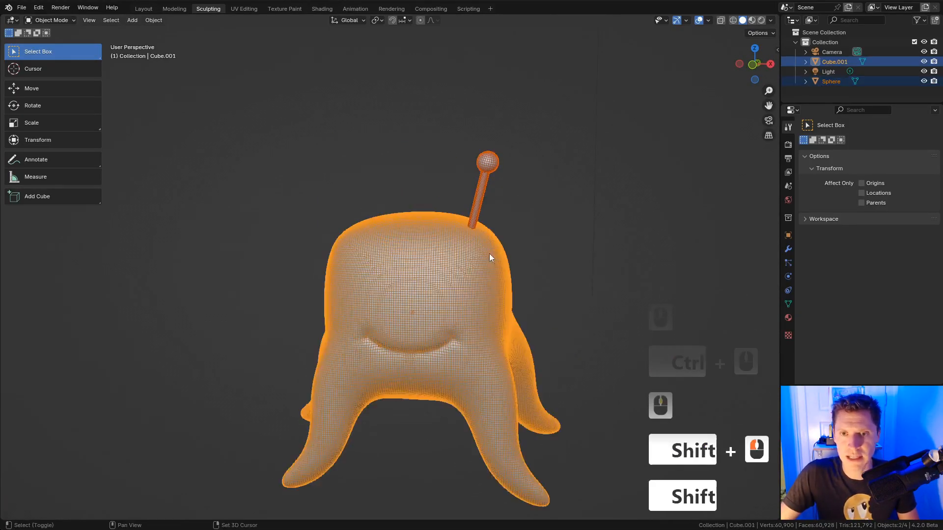
key("ctrl+j")
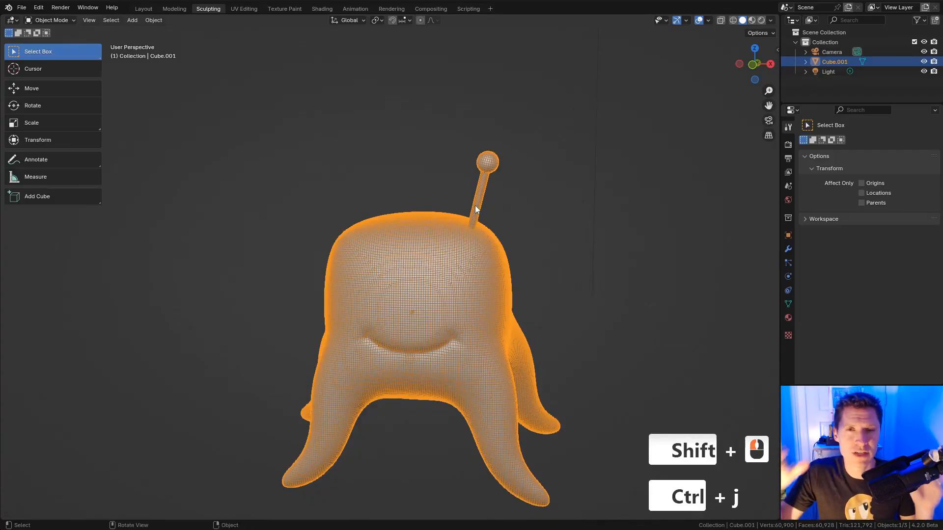
left_click(69, 21)
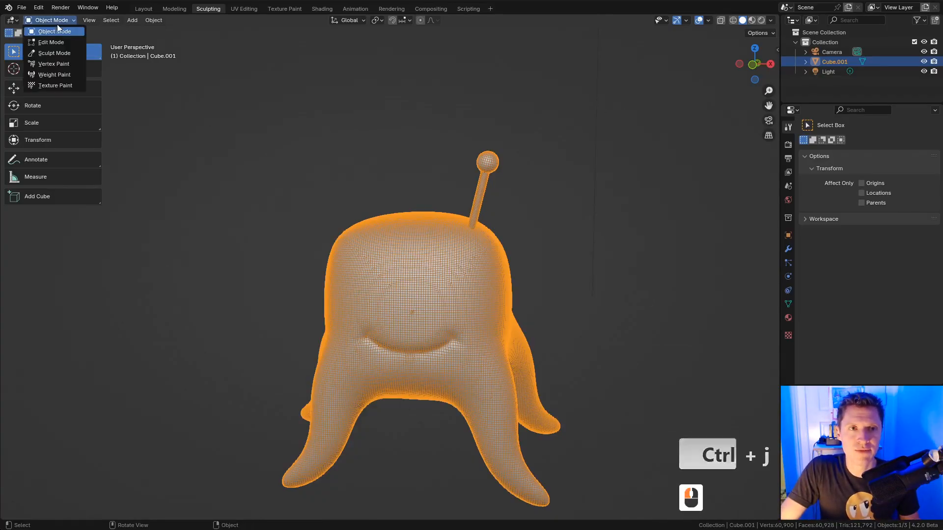
Step: Enter Sculpt Mode, hide the overlays and voxel-remesh the creature with Ctrl+R
left_click(55, 51)
left_click(682, 22)
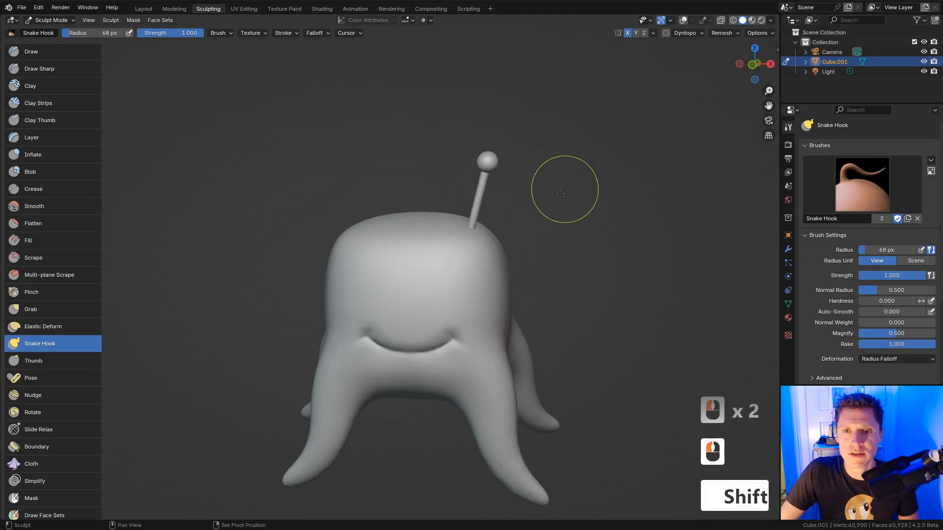
middle_click_drag(564, 189, 478, 218, "shift")
middle_click_drag(478, 217, 500, 236, "ctrl")
key("ctrl+r")
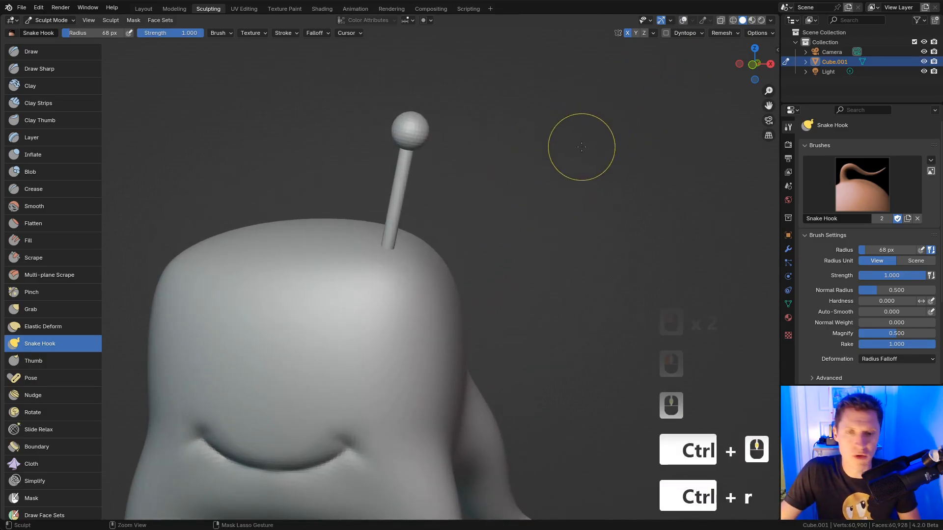
mouse_move(574, 160)
middle_mouse_down("shift")
mouse_move(481, 185)
mouse_move(516, 185)
mouse_move(526, 234)
mouse_move(560, 204)
mouse_move(587, 219)
middle_mouse_up("shift")
middle_click_drag(587, 219, 588, 169)
middle_click_drag(589, 169, 593, 174, "ctrl")
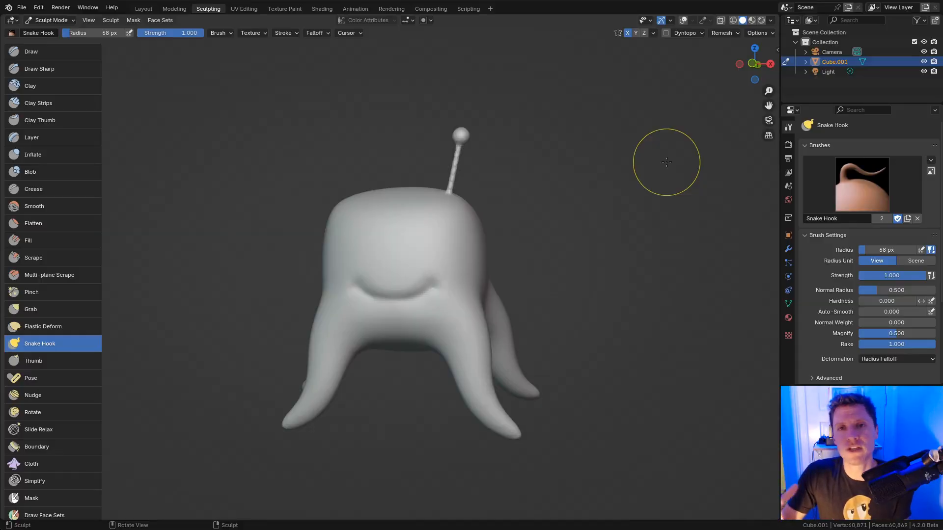
Step: Symmetrize the mesh from +X to -X to mirror the antenna
left_click(653, 33)
left_click(663, 186)
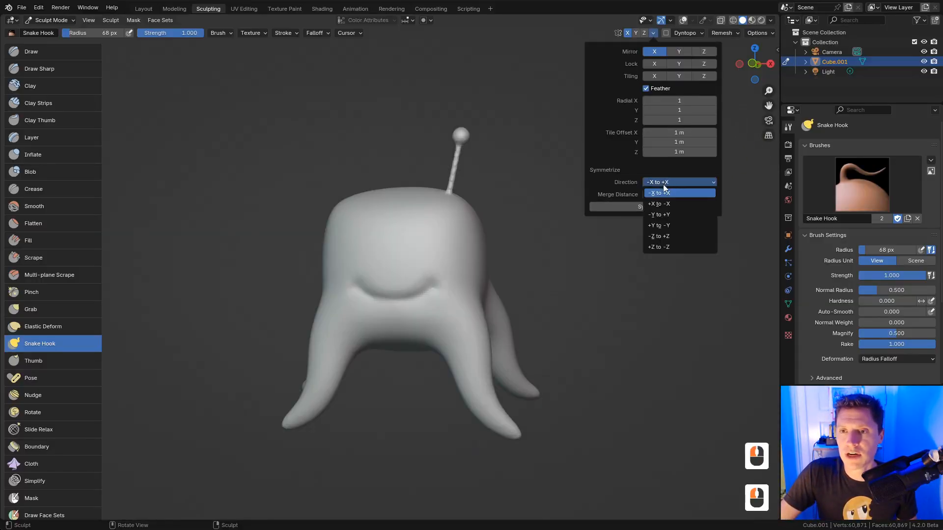
left_click(665, 204)
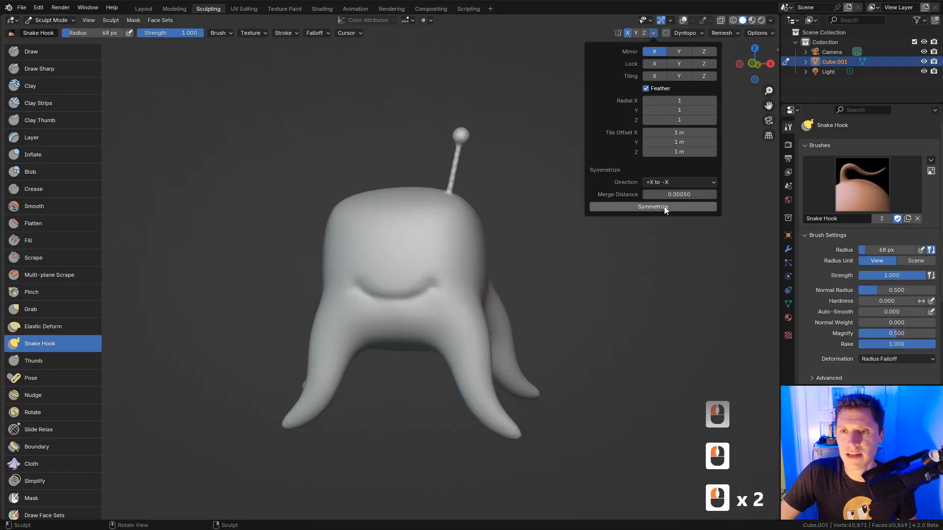
left_click(664, 207)
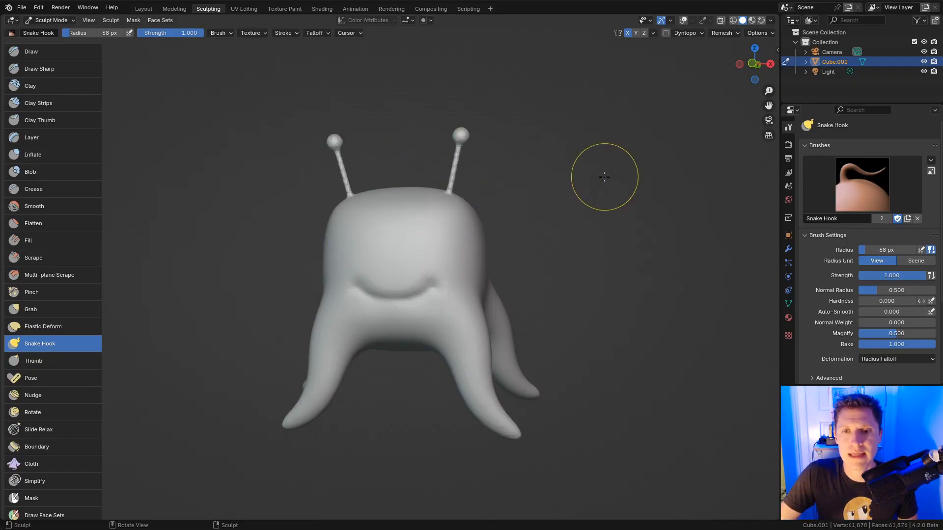
mouse_move(604, 176)
middle_mouse_down()
mouse_move(564, 194)
mouse_move(602, 168)
middle_mouse_up()
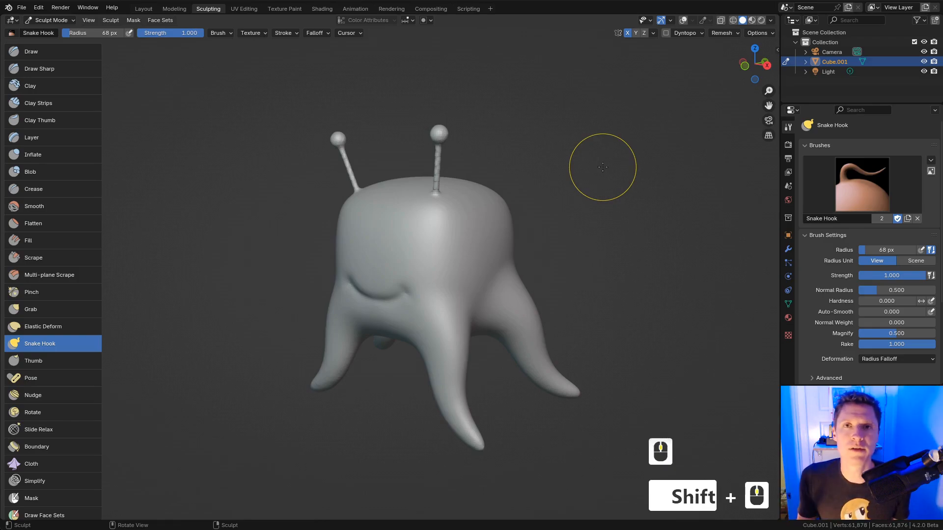
mouse_move(599, 230)
middle_mouse_down()
mouse_move(627, 228)
mouse_move(624, 171)
middle_mouse_up()
Step: Raise two mirrored eye bumps on the face with an 84 px Inflate brush
middle_click_drag(609, 177, 636, 186, "shift")
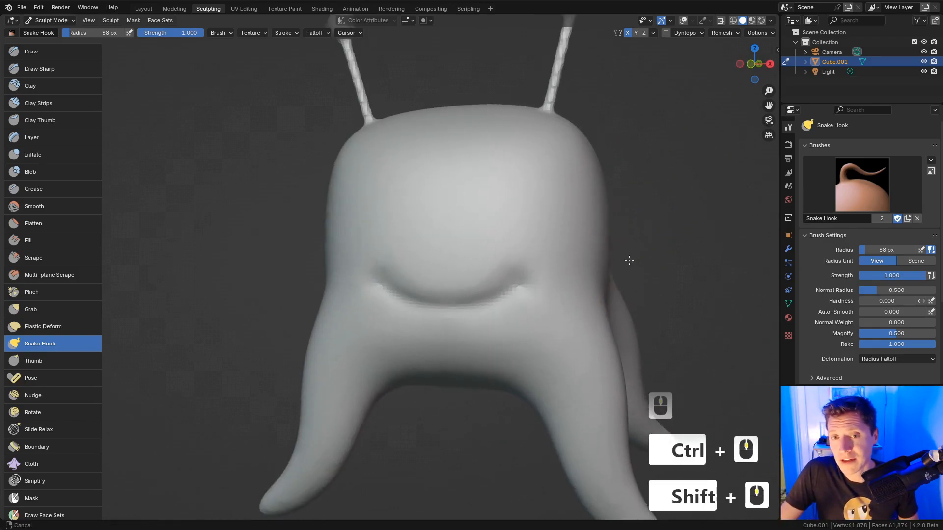
key("shift+c")
key("f")
left_click(493, 269)
middle_click_drag(511, 249, 537, 252)
middle_click_drag(506, 302, 453, 240, "ctrl")
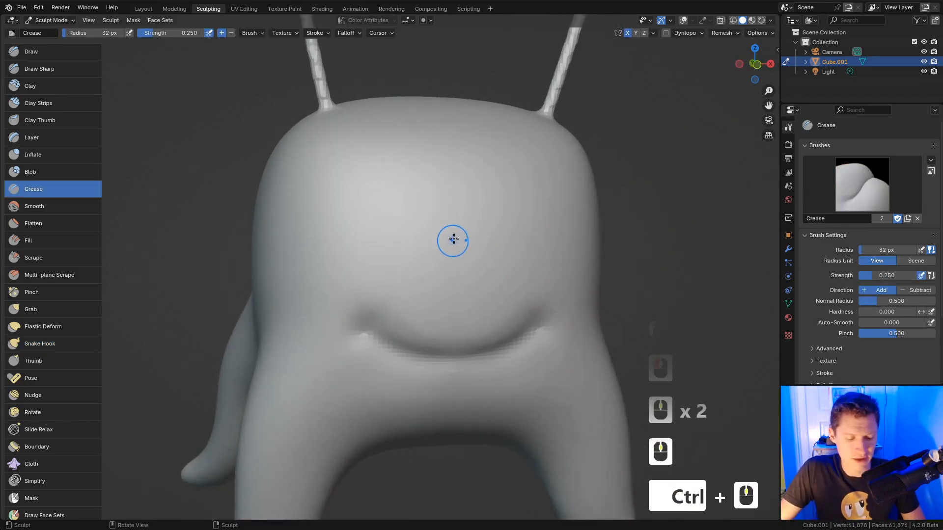
key("i")
key("f")
left_click(491, 215)
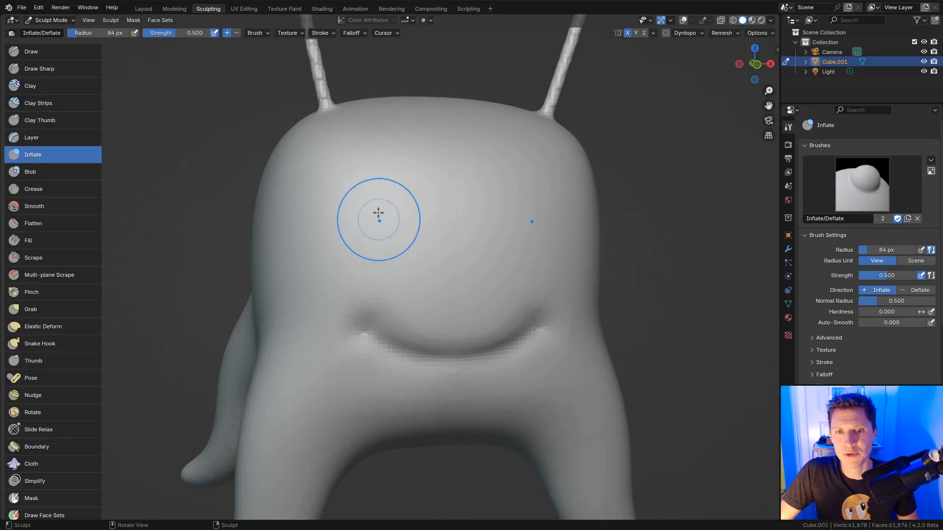
mouse_move(379, 214)
left_mouse_down()
mouse_move(386, 229)
mouse_move(401, 195)
mouse_move(418, 214)
left_mouse_up()
Step: Carve creased upper and lower eyelids across both eyes with a 32 px Crease brush
key("shift+c")
key("f")
left_click(404, 221)
mouse_move(404, 187)
middle_mouse_down()
mouse_move(423, 199)
mouse_move(442, 194)
middle_mouse_up()
middle_click_drag(442, 194, 442, 172, "ctrl")
key("f")
left_click(385, 251)
left_click_drag(384, 251, 467, 217, "ctrl")
left_click_drag(381, 234, 470, 216, "ctrl")
left_click_drag(466, 249, 442, 248, "shift")
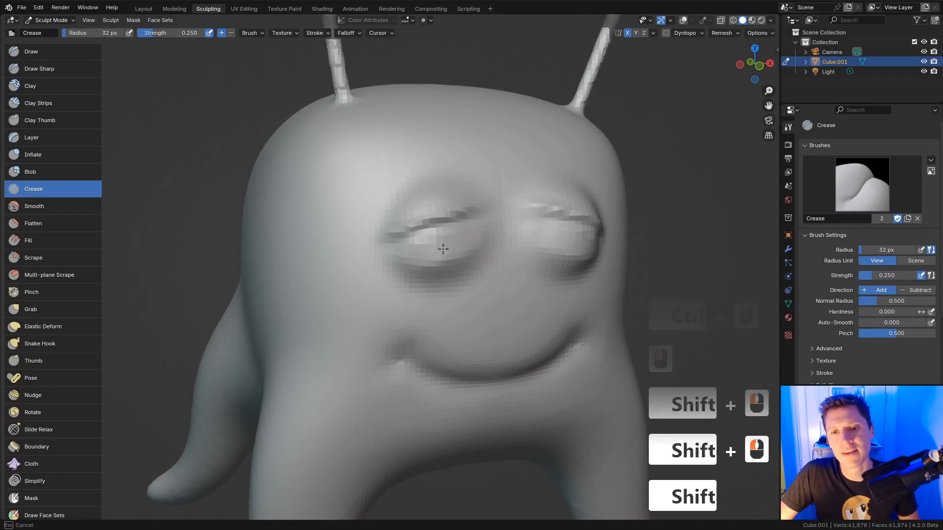
left_click_drag(396, 267, 464, 277, "ctrl")
middle_click_drag(497, 232, 527, 196)
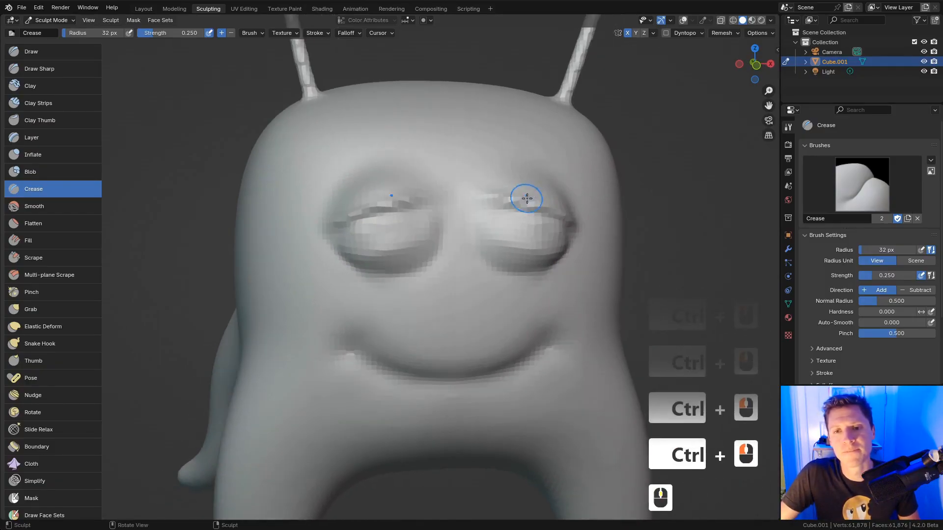
mouse_move(423, 217)
left_mouse_down("shift")
mouse_move(383, 250)
mouse_move(387, 239)
left_mouse_up("shift")
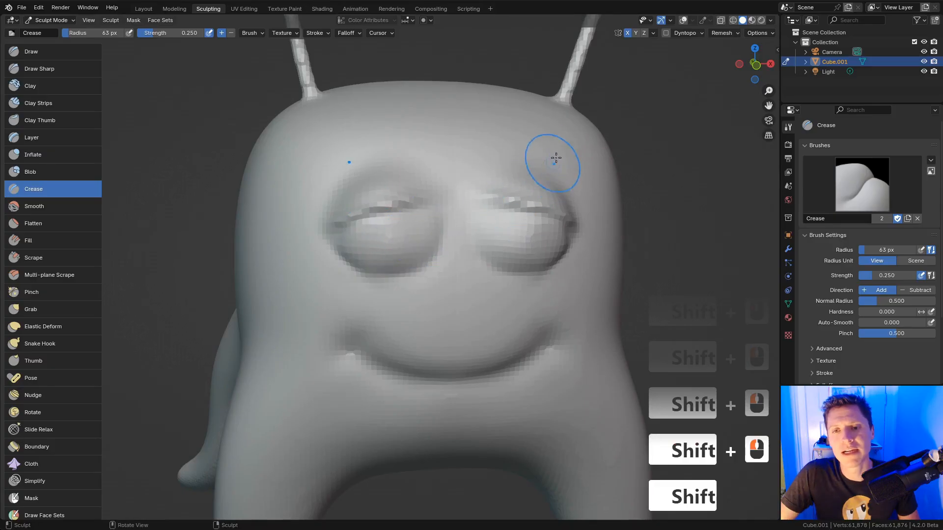
Step: Deepen the eye creases with a 56 px brush, extending the upper-lid crease toward the nose
key("f")
left_click(432, 241)
middle_click_drag(432, 240, 445, 219, "ctrl")
key("f")
left_click(444, 220)
mouse_move(473, 179)
left_mouse_down("ctrl")
mouse_move(467, 234)
mouse_move(436, 273)
mouse_move(388, 283)
left_mouse_up("ctrl")
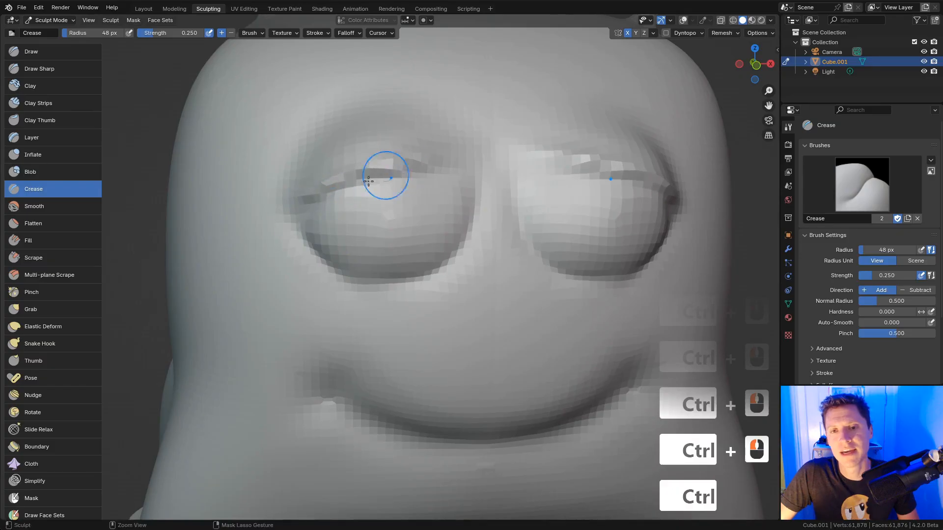
left_click_drag(369, 180, 465, 163, "ctrl")
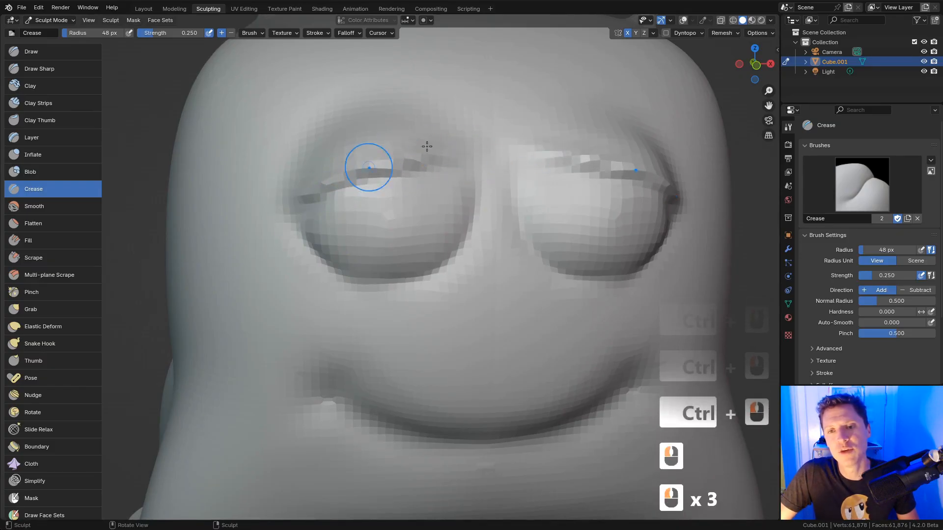
middle_click_drag(547, 248, 566, 215, "ctrl")
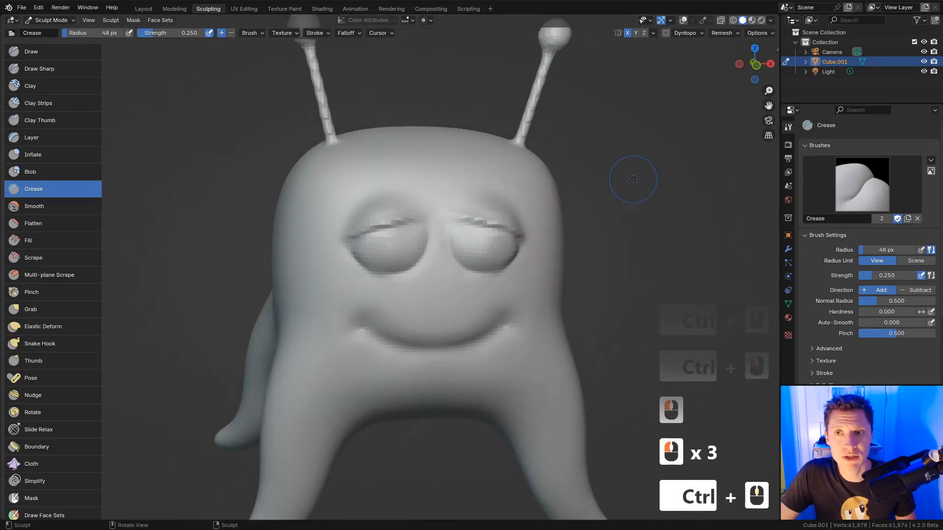
left_click(724, 33)
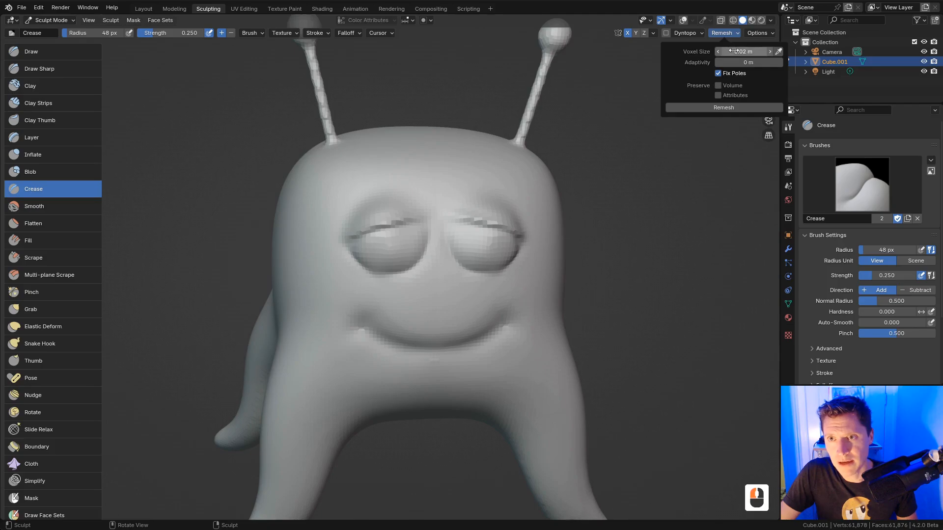
Step: Set the voxel size to 0.01 m and remesh the creature
double_click(745, 54)
type(".")
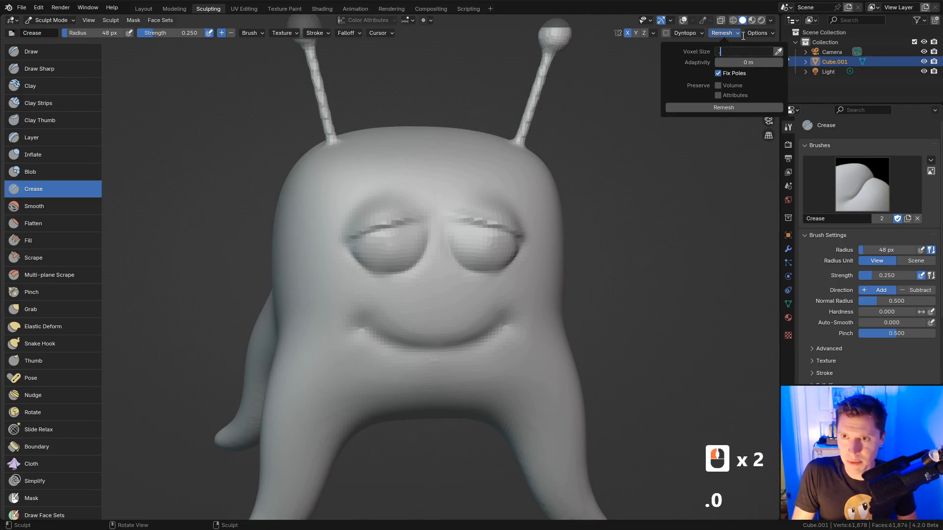
type("01")
key("Return")
left_click(722, 108)
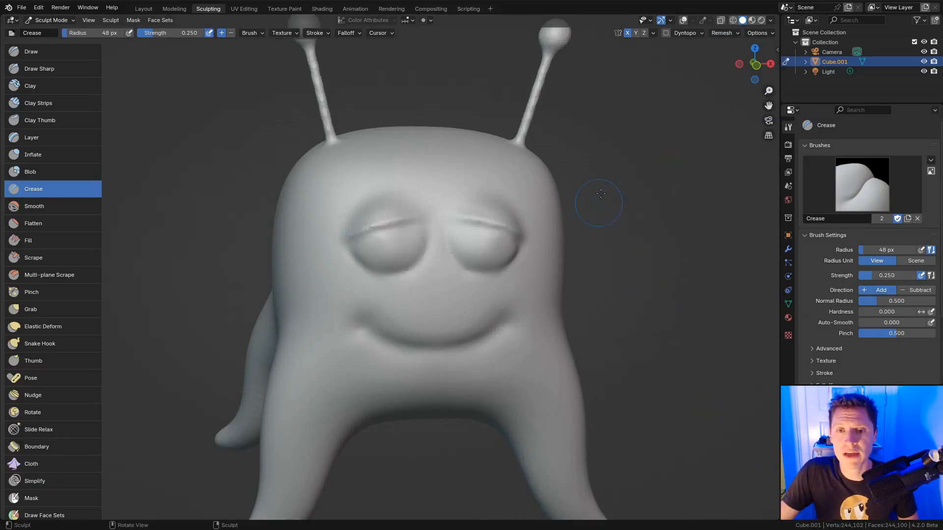
Step: Deepen the left eye's outer-corner crease and upper-eyelid groove with a 37 px brush
mouse_move(532, 200)
middle_mouse_down("ctrl")
mouse_move(470, 172)
mouse_move(480, 162)
mouse_move(418, 196)
middle_mouse_up("ctrl")
key("f")
left_click(412, 197)
left_click_drag(316, 223, 289, 229, "ctrl")
left_click_drag(299, 225, 280, 234, "ctrl")
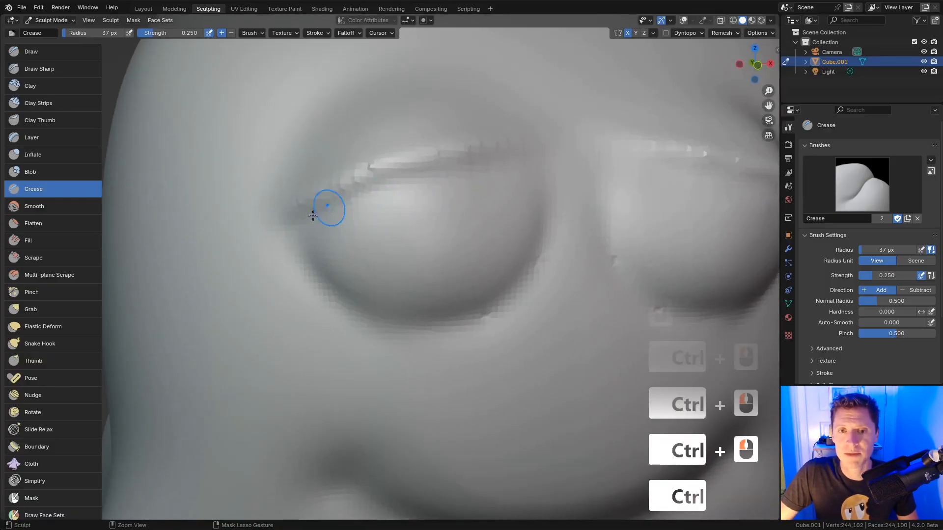
left_click_drag(524, 161, 531, 156, "ctrl")
mouse_move(452, 170)
left_mouse_down("ctrl")
mouse_move(334, 213)
mouse_move(297, 207)
mouse_move(307, 198)
left_mouse_up("ctrl")
left_click_drag(314, 197, 495, 149)
left_click_drag(503, 148, 549, 143)
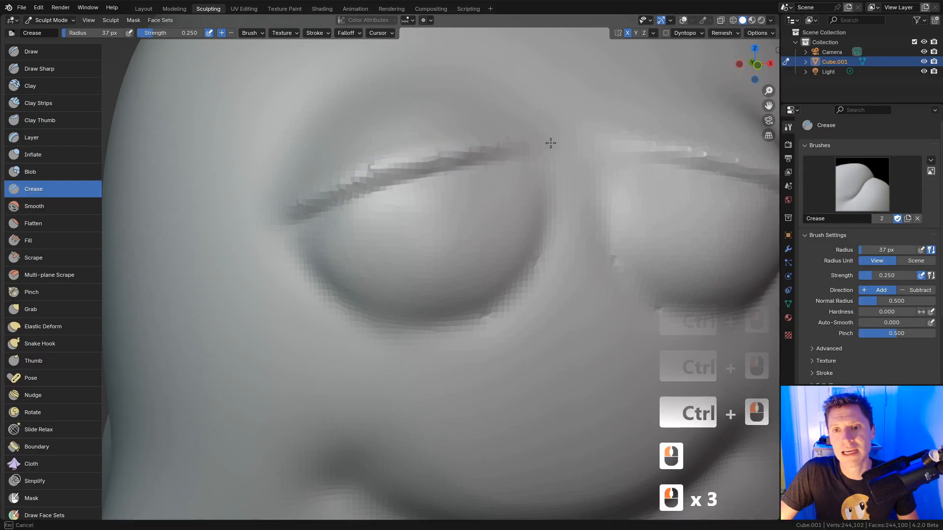
left_click_drag(317, 224, 286, 218, "ctrl")
scroll(463, 194, "down", 4)
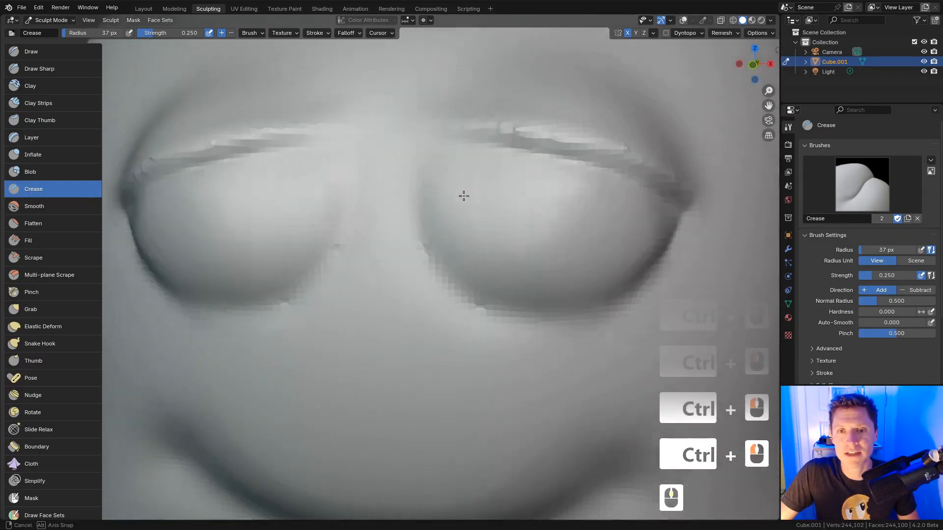
Step: Cut a vertical crease between the eyes and crease the left eye's lower edge
mouse_move(330, 141)
left_mouse_down("ctrl")
mouse_move(330, 130)
mouse_move(335, 162)
left_mouse_up("ctrl")
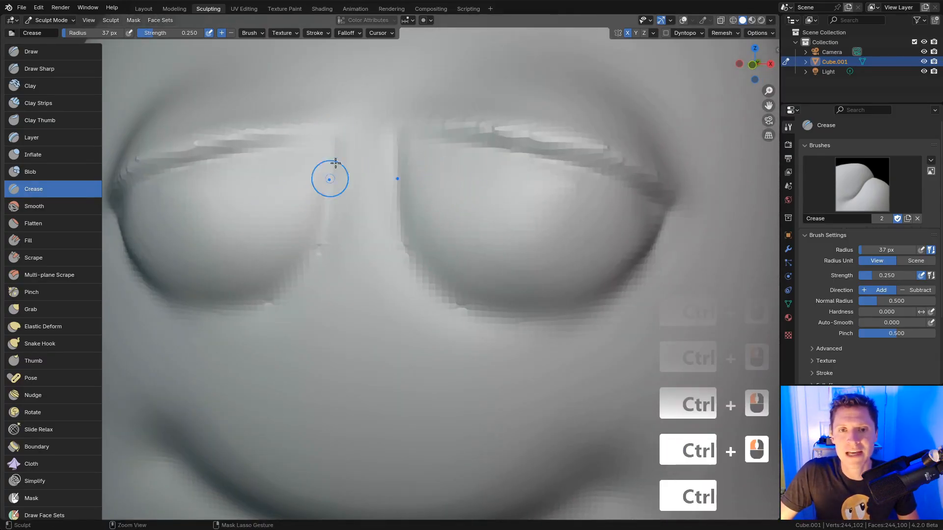
middle_click_drag(361, 268, 399, 255)
left_click_drag(502, 206, 444, 204, "ctrl")
left_click_drag(454, 204, 418, 202, "ctrl")
mouse_move(364, 186)
left_mouse_down("ctrl")
mouse_move(410, 207)
mouse_move(391, 202)
left_mouse_up("ctrl")
mouse_move(544, 212)
middle_mouse_down("ctrl")
mouse_move(537, 182)
mouse_move(531, 197)
middle_mouse_up("ctrl")
mouse_move(462, 199)
middle_mouse_down()
mouse_move(541, 225)
mouse_move(609, 133)
middle_mouse_up()
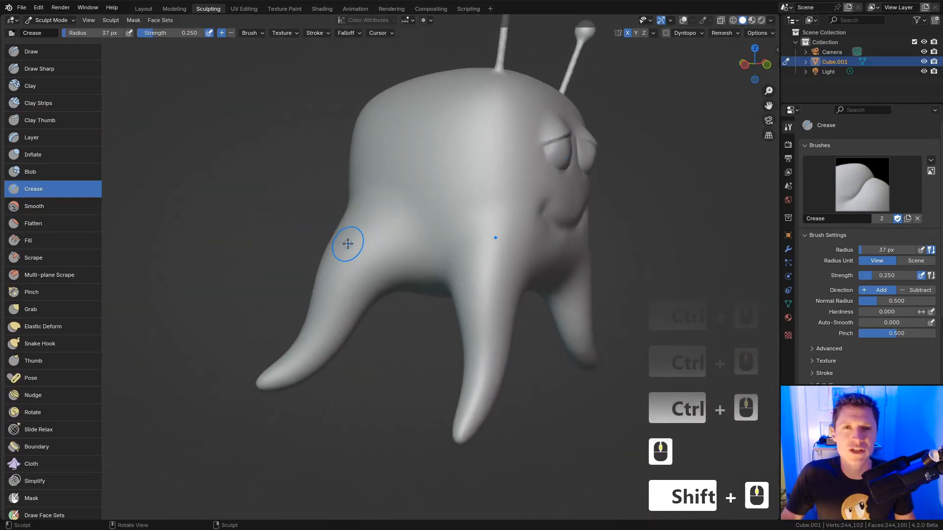
Step: Tighten the mouth-corner and bottom-centre mouth creases with a 29 px brush
key("z")
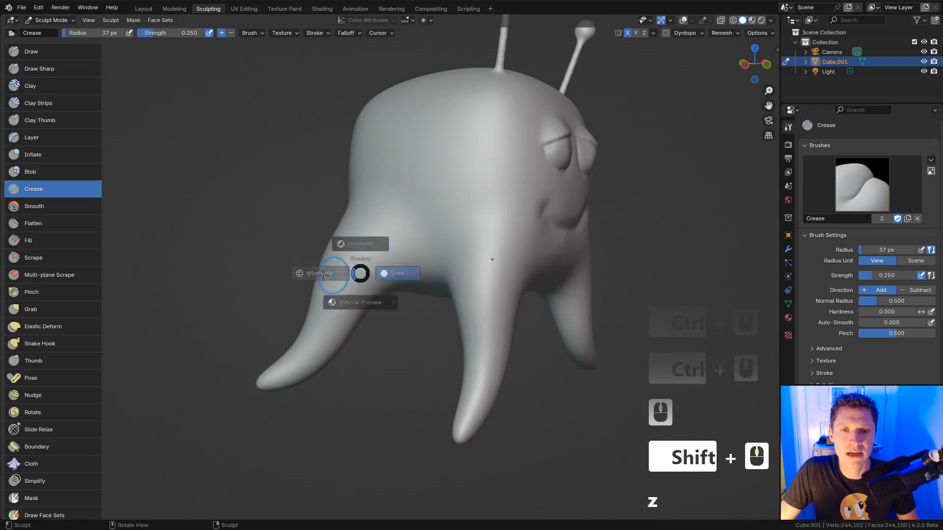
middle_click_drag(359, 275, 305, 301, "ctrl")
key("z")
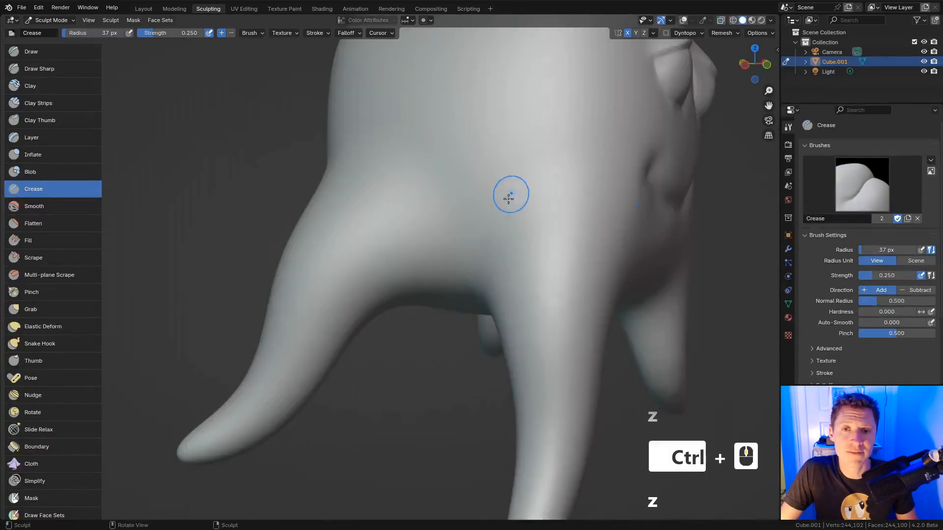
middle_click_drag(522, 199, 500, 204)
middle_click_drag(516, 206, 486, 201)
middle_click_drag(486, 201, 465, 219, "ctrl")
key("f")
left_click(421, 236)
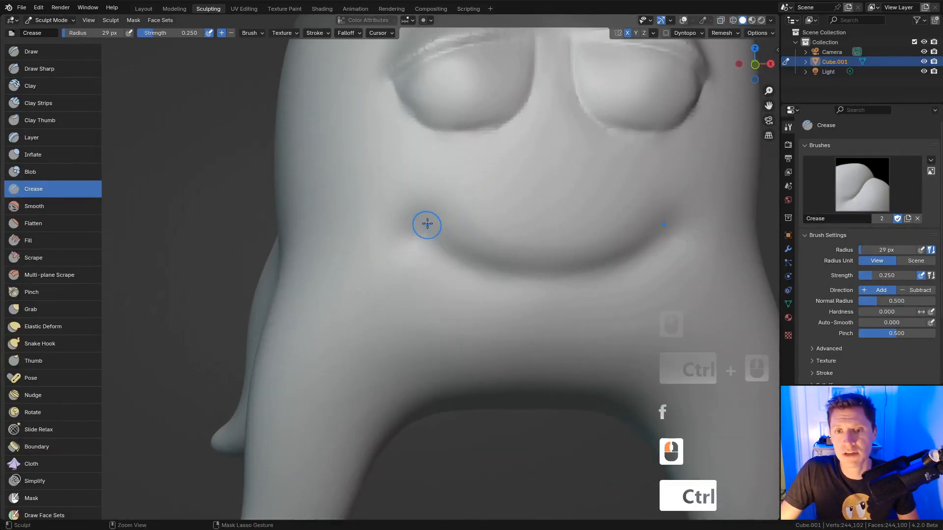
left_click_drag(425, 224, 448, 236, "ctrl")
mouse_move(419, 227)
left_mouse_down("ctrl")
mouse_move(455, 233)
mouse_move(441, 247)
mouse_move(430, 229)
left_mouse_up("ctrl")
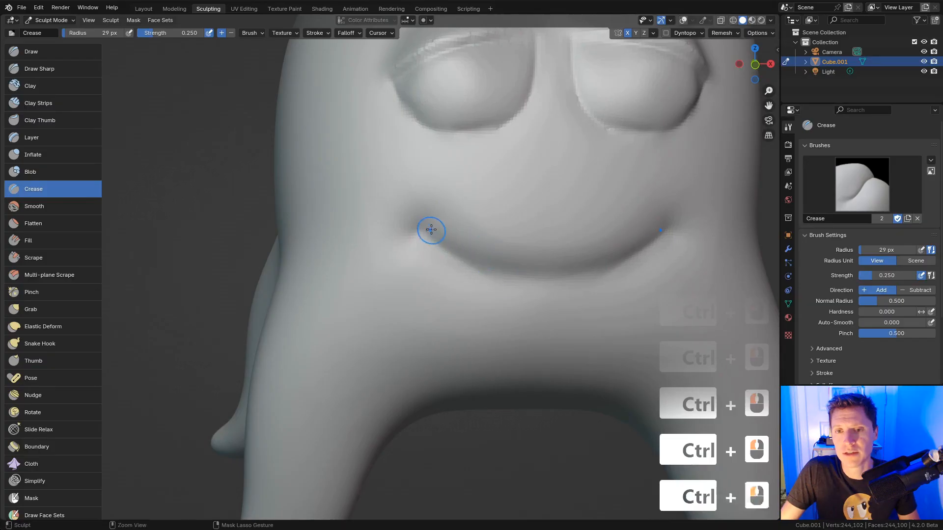
left_click_drag(558, 277, 566, 276, "ctrl")
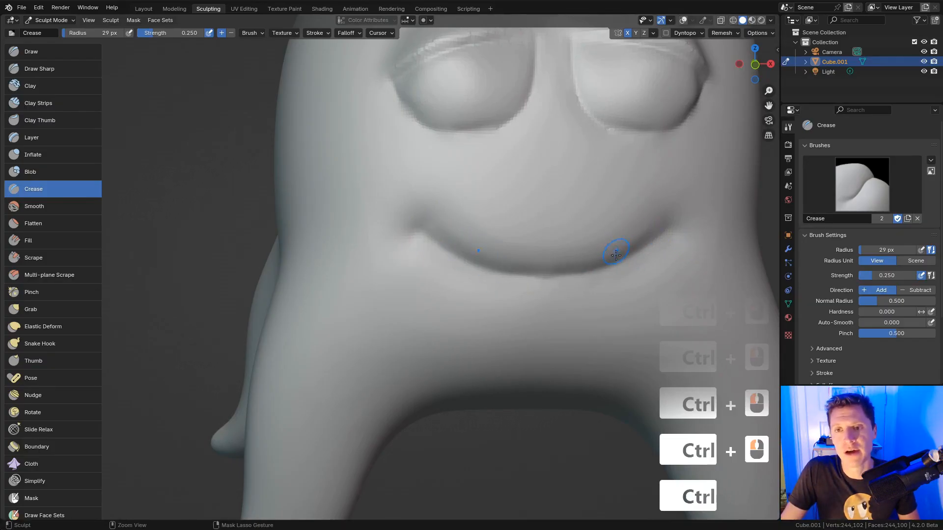
scroll(616, 254, "down", 6)
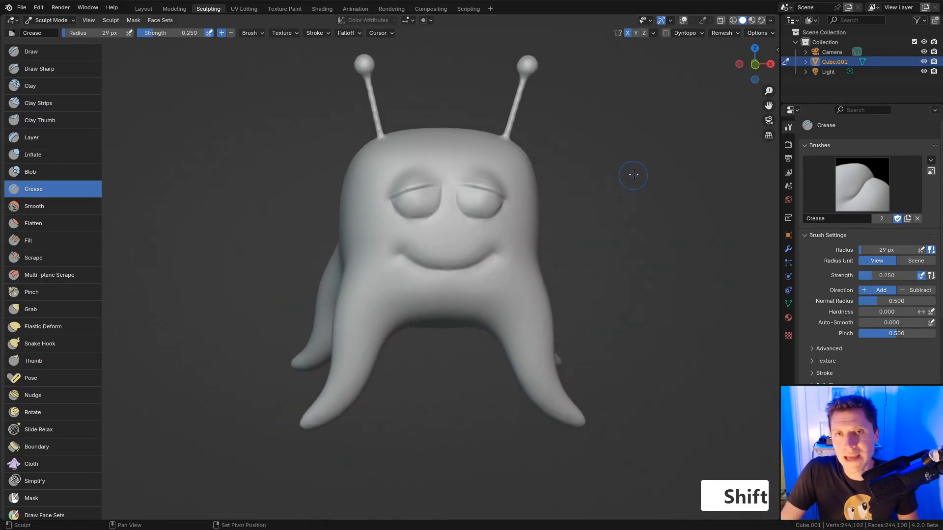
middle_click_drag(630, 166, 629, 147, "ctrl")
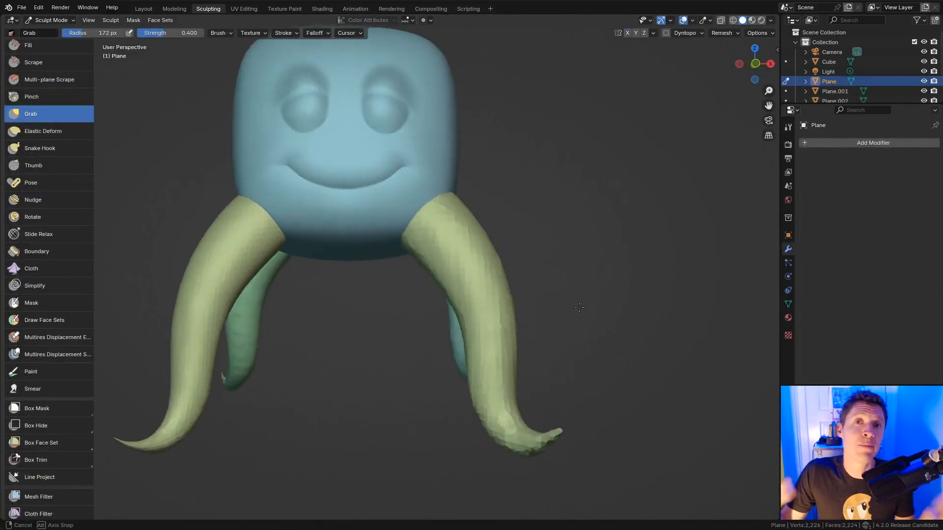
Step: Curl the right tentacle's tip up and outward, then voxel-remesh it at a finer resolution
left_click_drag(563, 424, 598, 387)
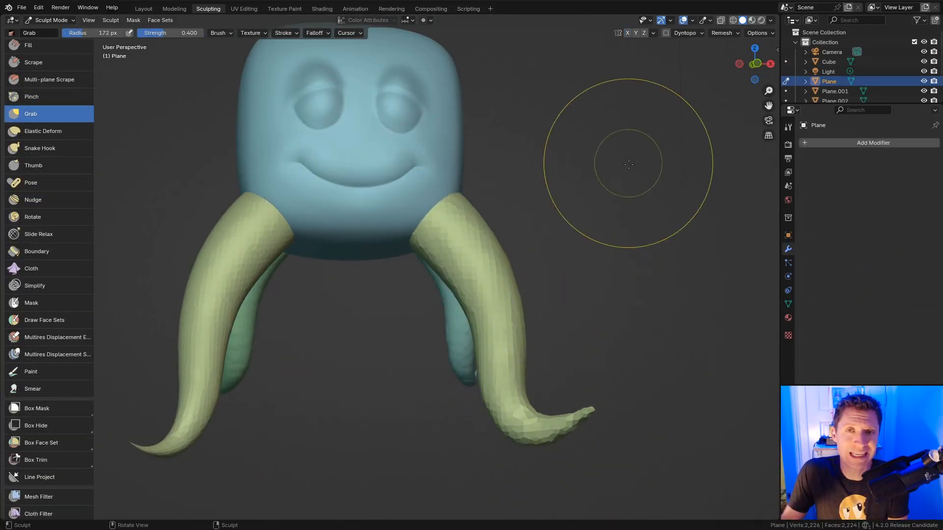
key("r")
left_click(662, 158)
key("ctrl+r")
Step: Smooth the entire green tentacle with a whole-mesh Smooth filter
middle_click_drag(535, 251, 559, 233)
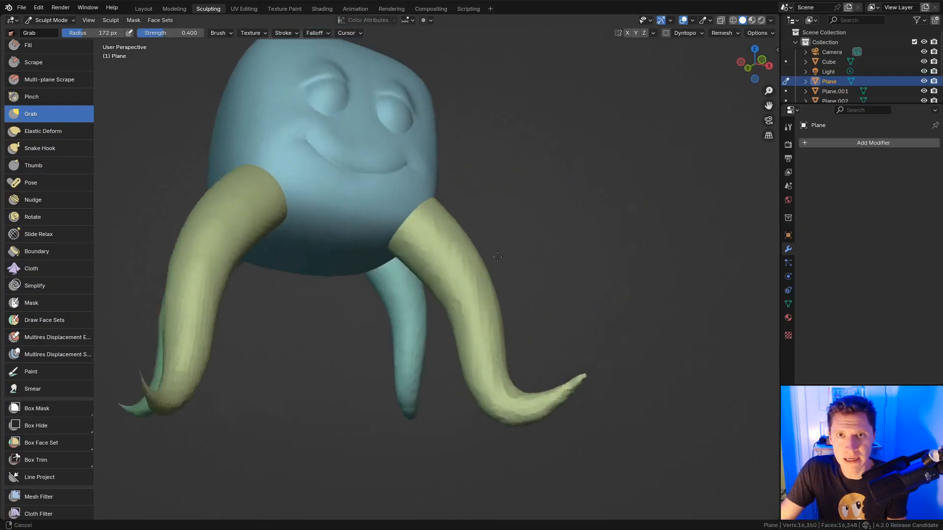
scroll(492, 326, "up", 3)
scroll(41, 405, "down", 3)
left_click(39, 406)
left_click_drag(324, 290, 727, 317)
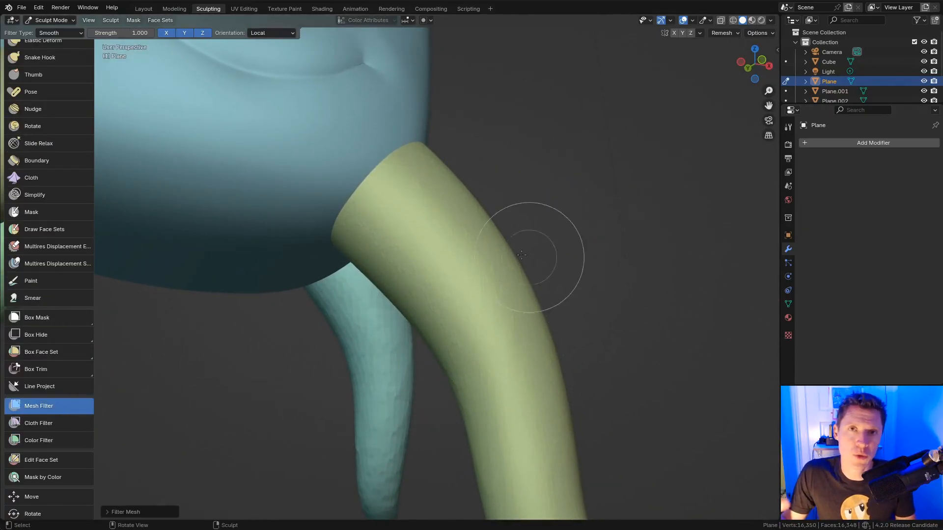
Step: Inflate a bump on the tentacle with a resized Inflate brush
key("i")
key("f")
left_click(468, 237)
mouse_move(468, 237)
middle_mouse_down("shift")
mouse_move(480, 276)
mouse_move(467, 278)
middle_mouse_up("shift")
key("f")
left_click(469, 279)
left_click_drag(419, 271, 436, 284)
middle_click_drag(442, 291, 428, 288, "ctrl")
Step: Raise the Inflate strength to 0.685 and inflate the tentacle surface again
key("shift+f")
mouse_move(435, 272)
left_mouse_down()
mouse_move(434, 290)
mouse_move(452, 286)
left_mouse_up()
left_click(513, 276)
middle_click_drag(578, 397, 564, 257, "shift")
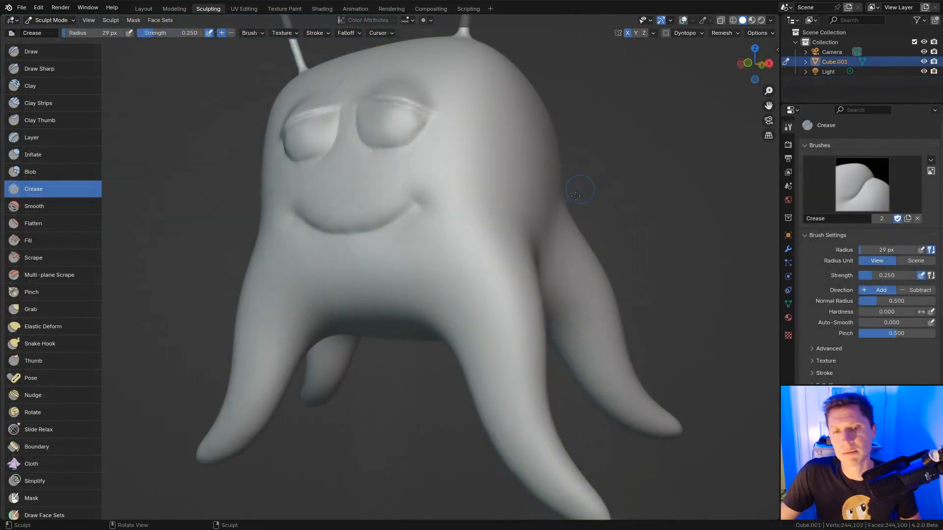
Step: Frame the whole creature and turn on the wireframe overlay
mouse_move(550, 216)
middle_mouse_down("ctrl")
mouse_move(603, 198)
mouse_move(519, 211)
mouse_move(495, 276)
middle_mouse_up("ctrl")
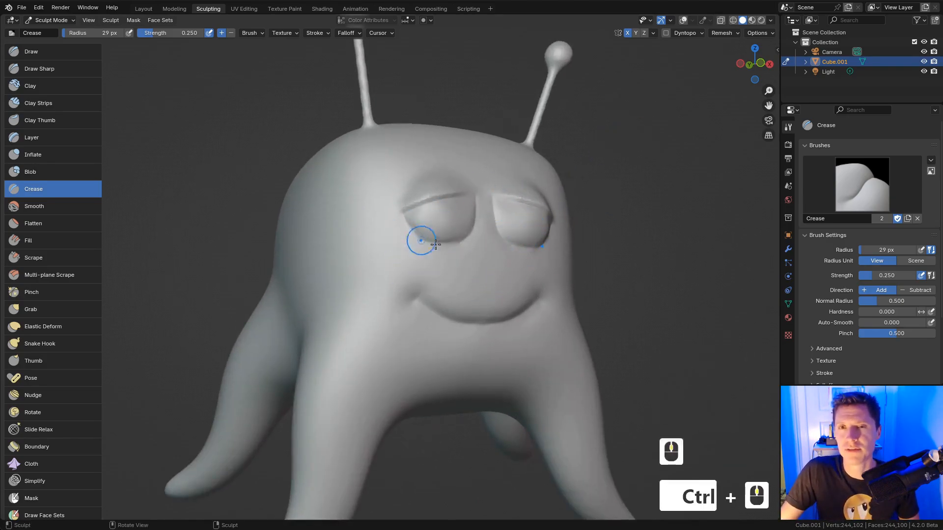
middle_click_drag(436, 244, 450, 224, "shift")
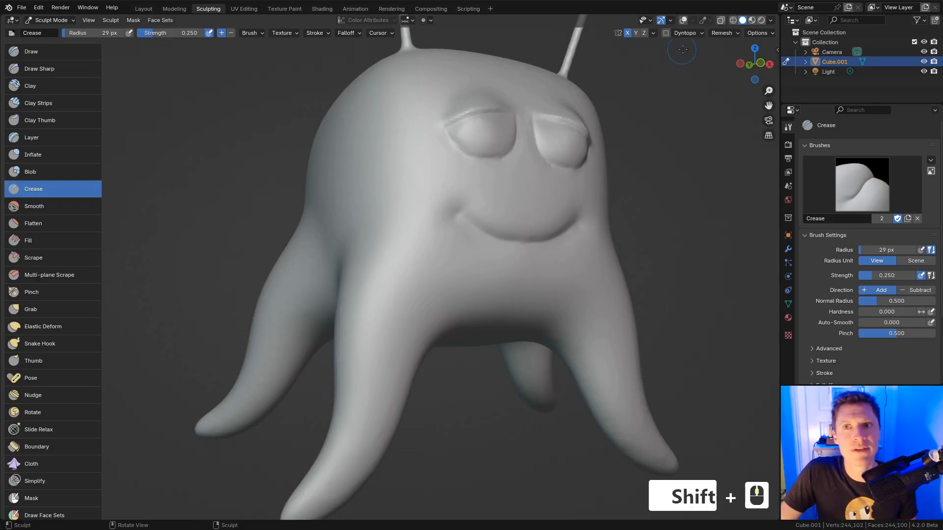
left_click(682, 20)
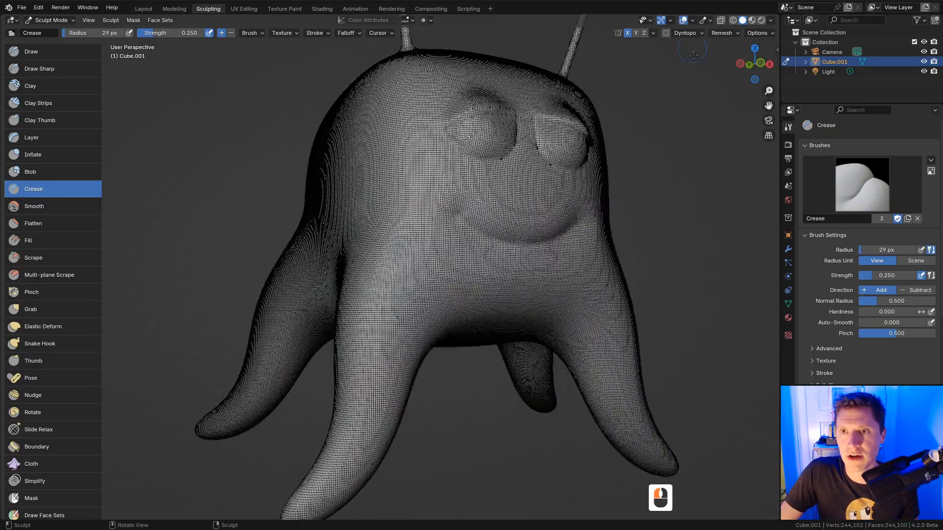
Step: Set remesh adaptivity to 0.05 m and voxel-remesh the creature to 67,671 faces
left_click(724, 34)
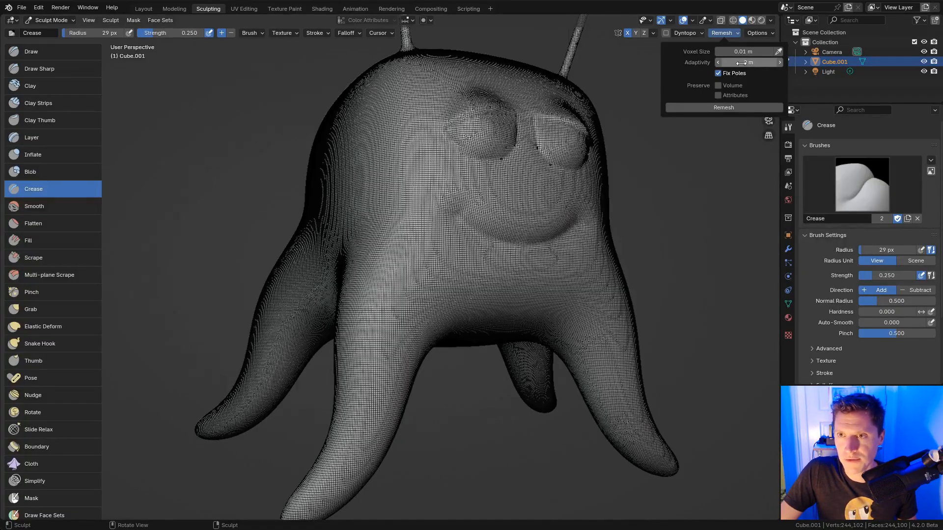
left_click(741, 62)
type(".05")
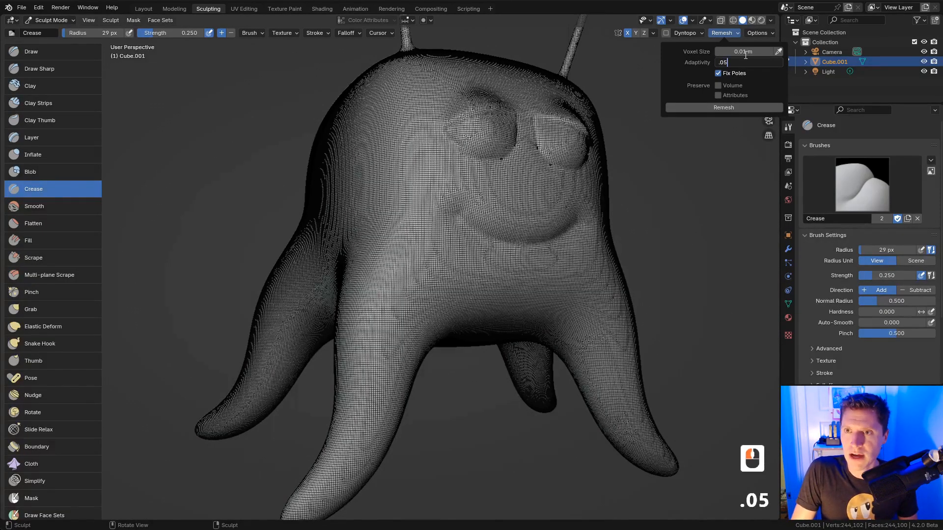
key("Return")
left_click(738, 109)
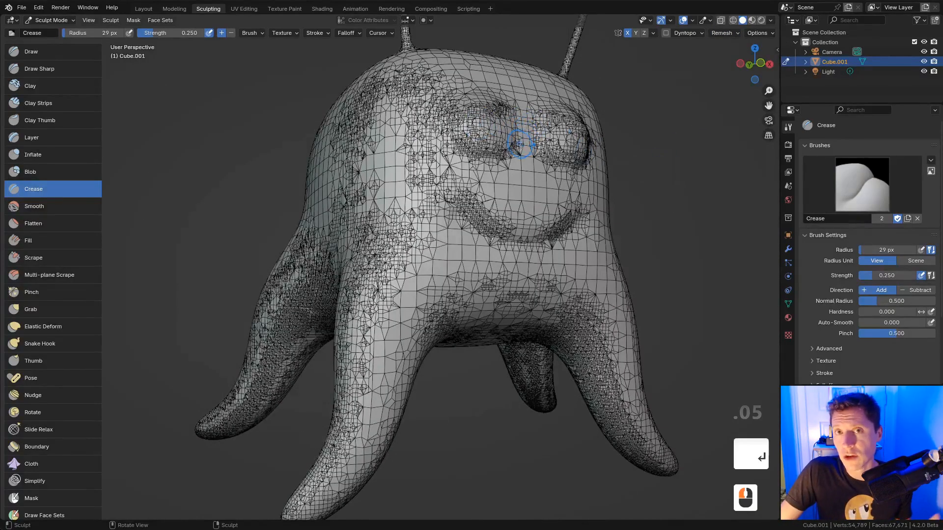
Step: Orbit and zoom around the remeshed creature's face and sides to inspect the mesh
middle_click_drag(519, 143, 422, 230)
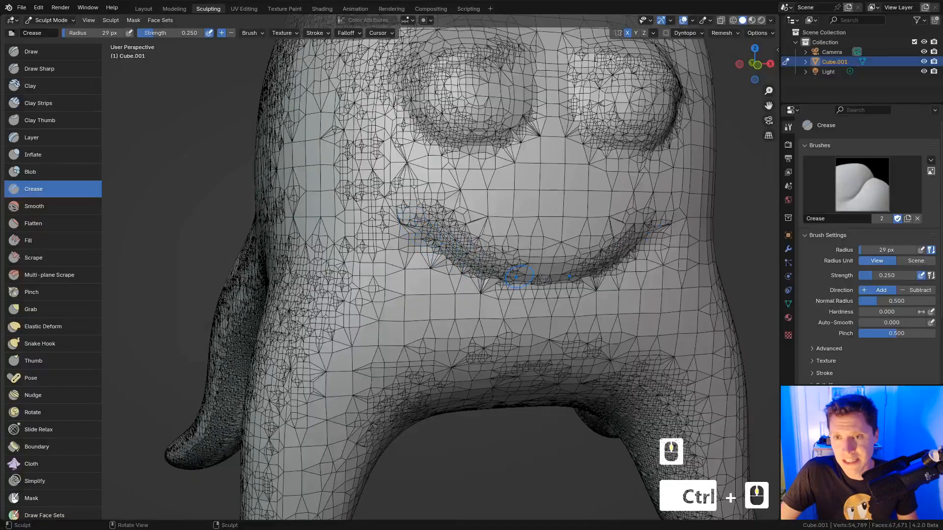
middle_click_drag(547, 254, 552, 196, "ctrl")
middle_click_drag(552, 197, 445, 122)
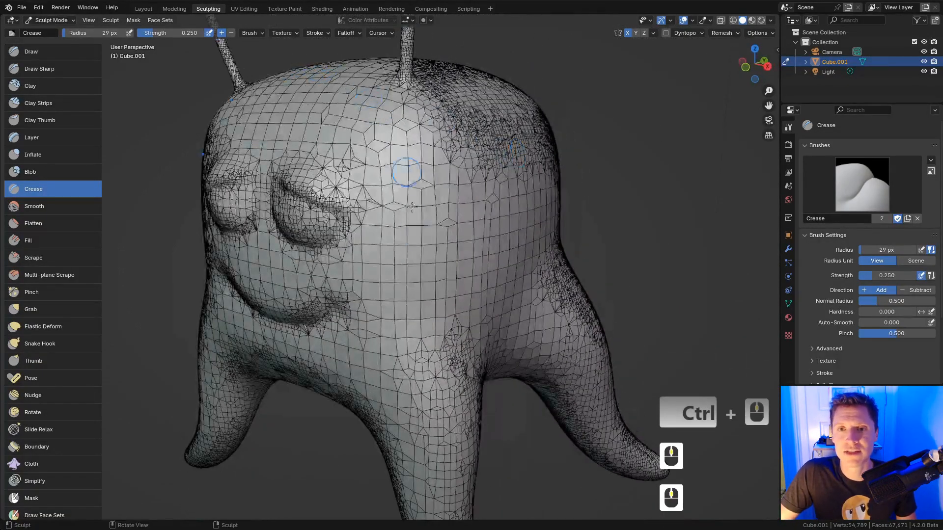
middle_click_drag(511, 195, 505, 166, "ctrl")
mouse_move(486, 184)
middle_mouse_down()
mouse_move(537, 196)
mouse_move(559, 176)
middle_mouse_up()
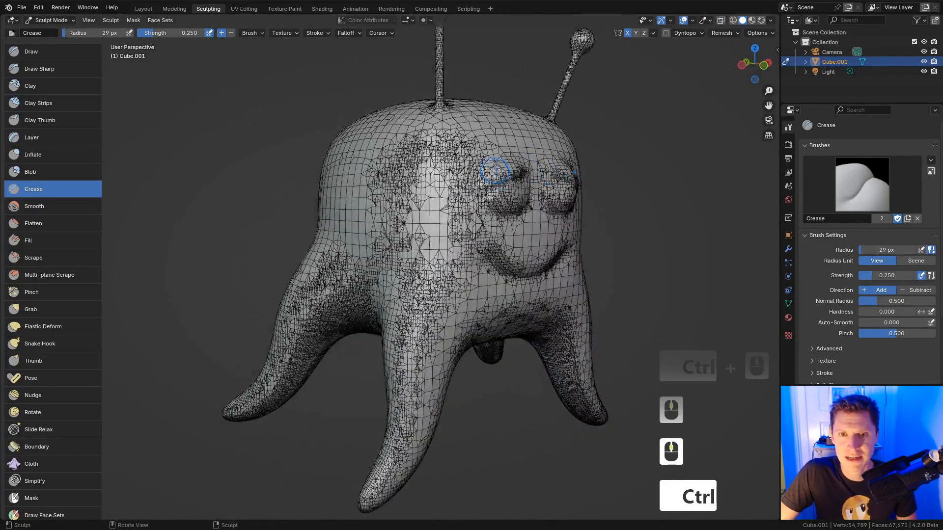
middle_click_drag(497, 169, 494, 202, "ctrl")
middle_click_drag(492, 199, 476, 292, "shift")
middle_click_drag(403, 182, 423, 216)
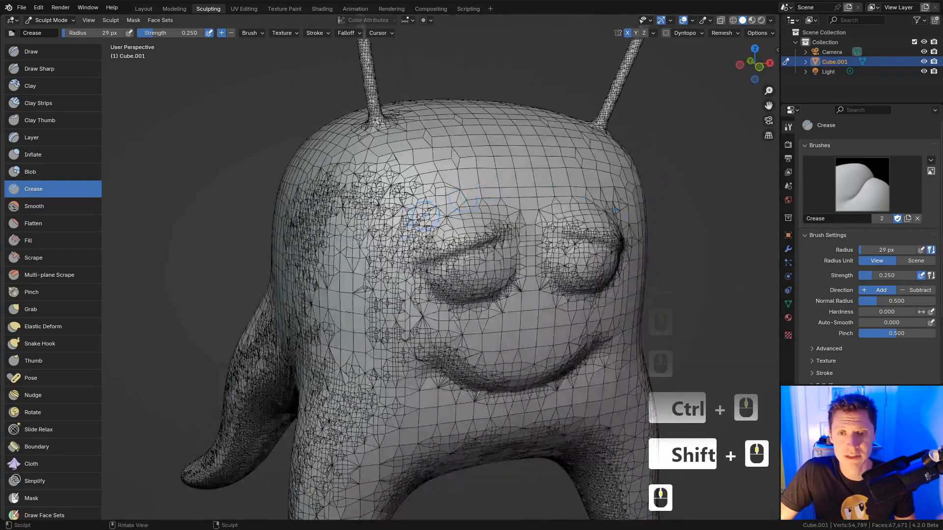
Step: Inspect the creature's back and legs, then hide the wireframe overlay
middle_click_drag(515, 165, 394, 204)
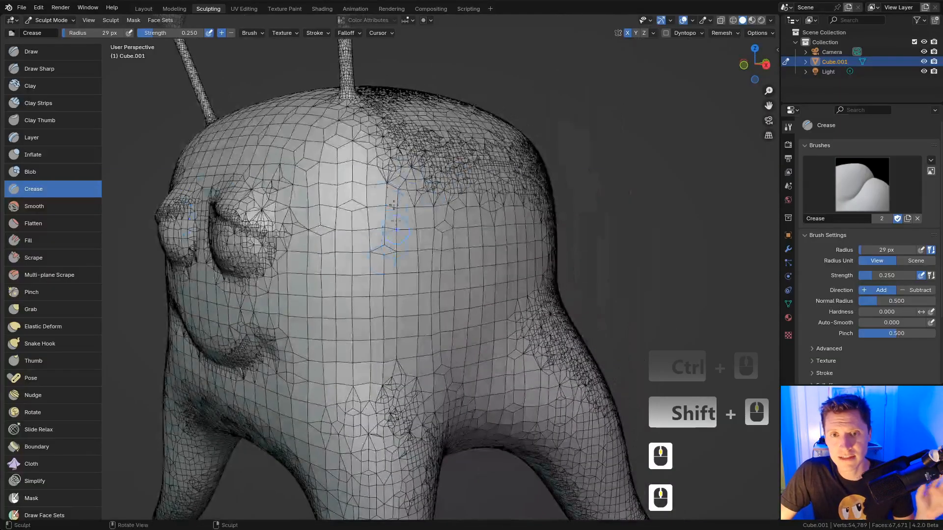
middle_click_drag(444, 236, 471, 315)
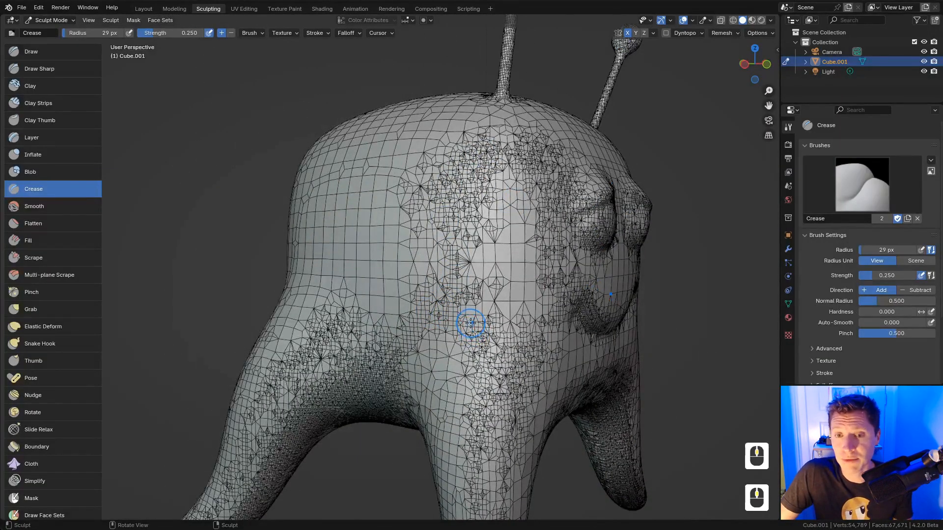
middle_click_drag(466, 316, 434, 223, "shift")
middle_click_drag(435, 224, 483, 190, "shift")
middle_click_drag(483, 189, 484, 140)
middle_click_drag(523, 233, 444, 282, "ctrl")
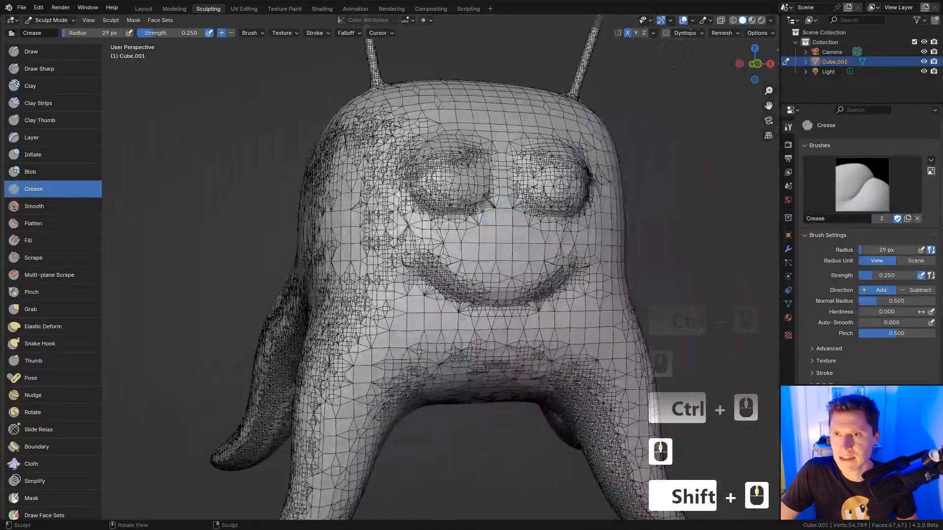
left_click(683, 20)
middle_click_drag(588, 175, 581, 207, "ctrl")
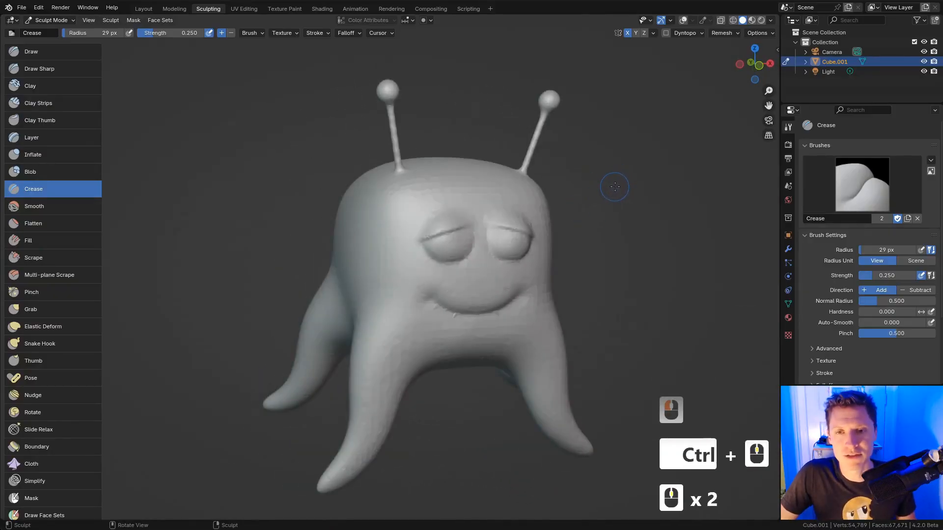
Step: Reset the voxel remesh adaptivity to 0 m, then orbit in on the head
left_click(716, 34)
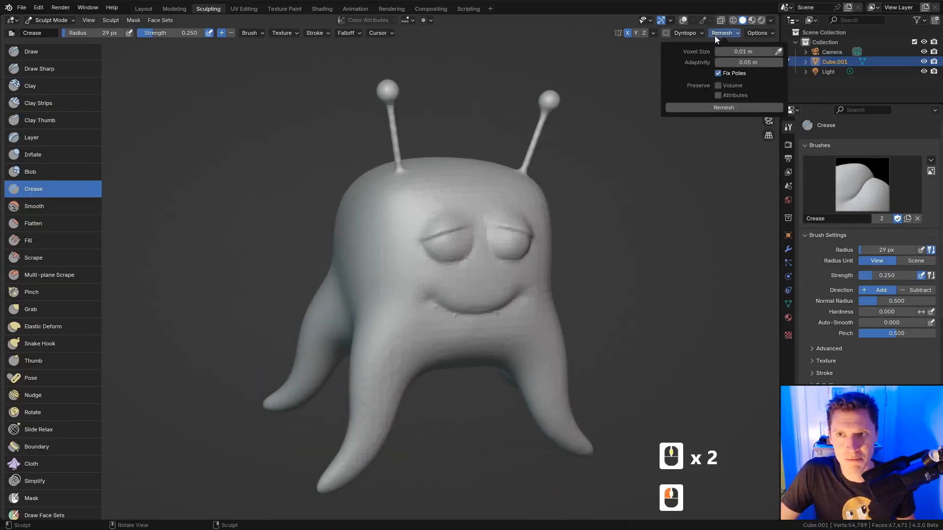
double_click(732, 63)
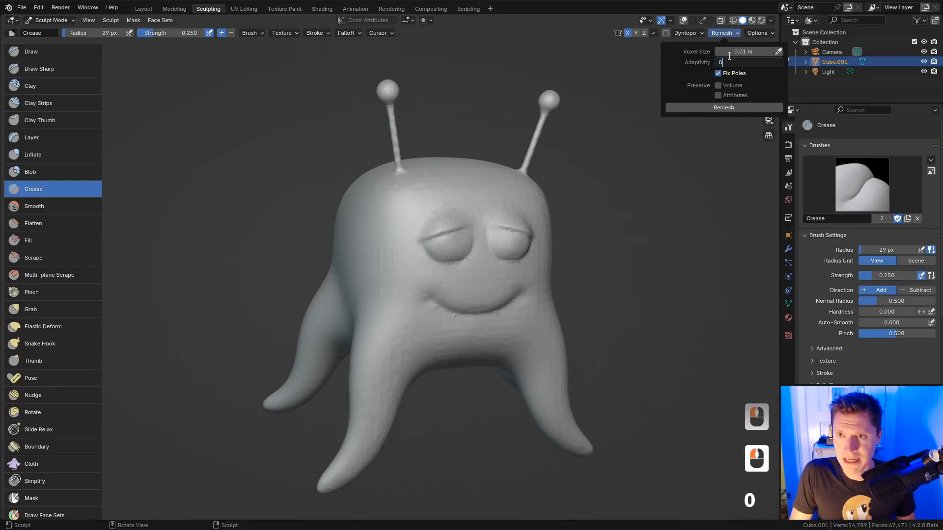
type("0")
key("Return")
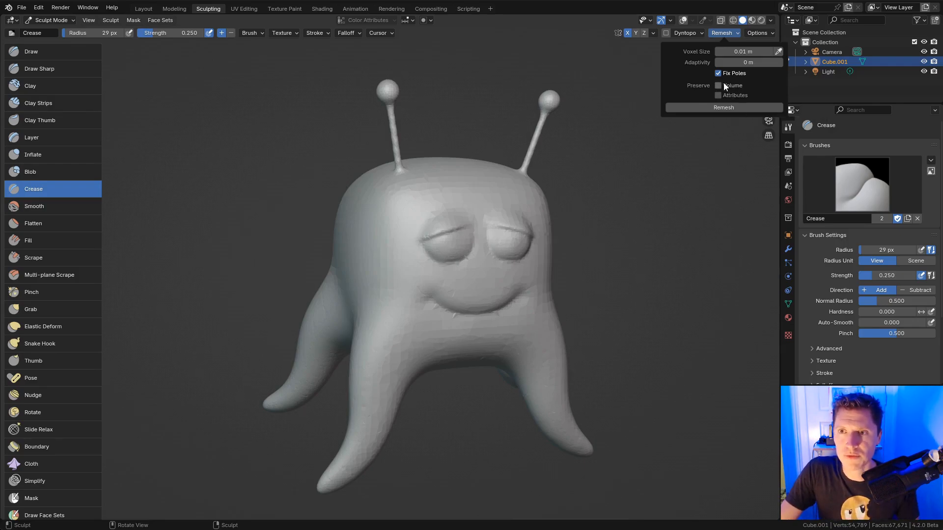
middle_click_drag(568, 169, 532, 170)
middle_click_drag(550, 170, 501, 171)
mouse_move(531, 172)
middle_mouse_down("ctrl")
mouse_move(545, 138)
mouse_move(522, 156)
middle_mouse_up("ctrl")
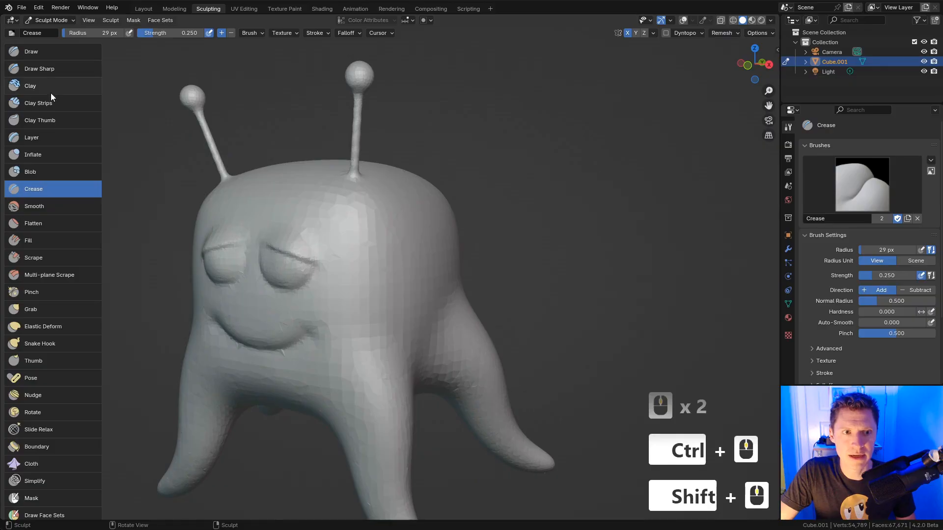
Step: Pick the Snake Hook brush at about 102 px and remesh the creature with zero adaptivity
scroll(71, 311, "down", 1)
left_click(49, 322)
key("f")
left_click(446, 186)
key("f")
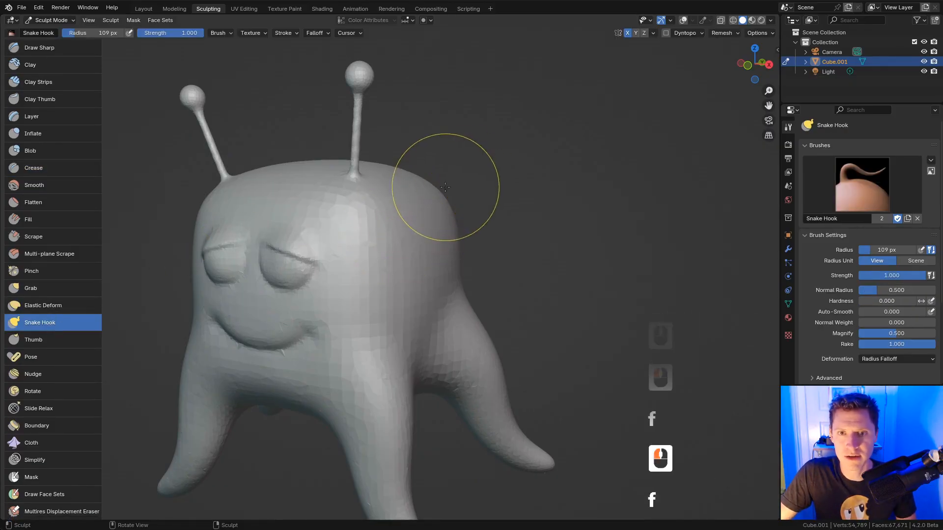
left_click(442, 182)
left_click(717, 33)
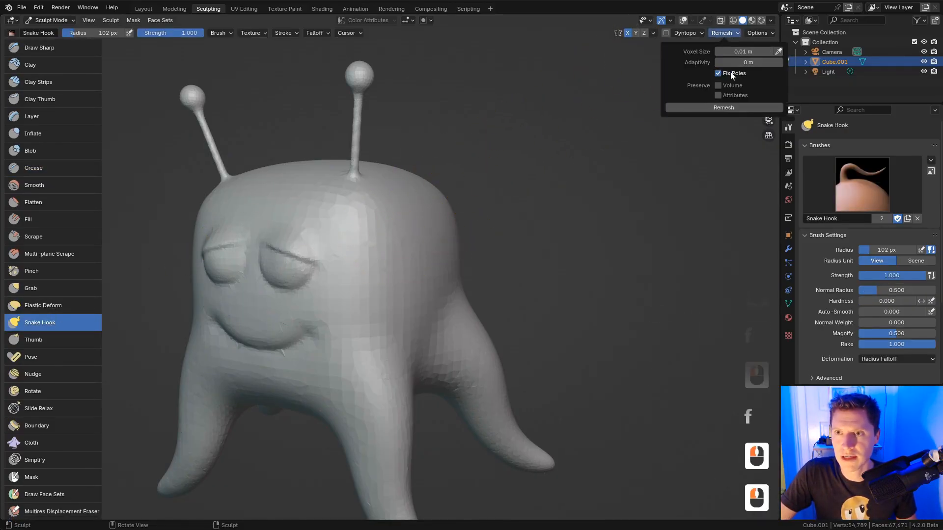
left_click(725, 33)
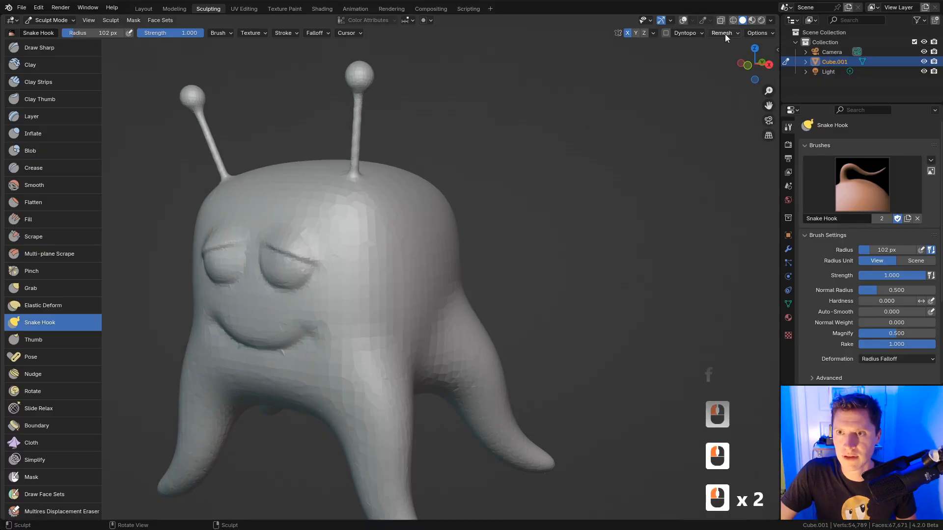
left_click(722, 109)
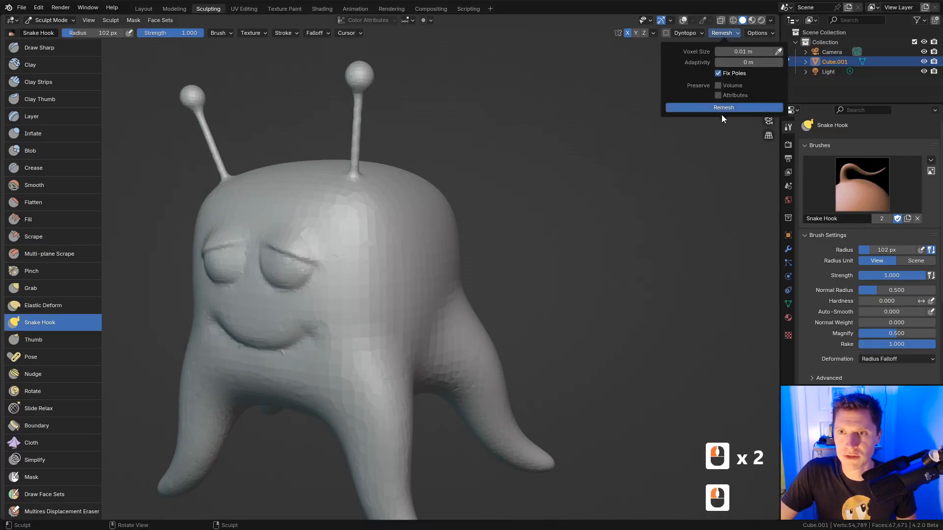
Step: Give Snake Hook a Sphere falloff at 58 px and pull a horn out of the head
key("f")
left_click(459, 162)
mouse_move(518, 151)
middle_mouse_down()
mouse_move(469, 154)
mouse_move(462, 211)
middle_mouse_up()
middle_click_drag(463, 211, 482, 146, "ctrl")
key("f")
left_click(484, 143)
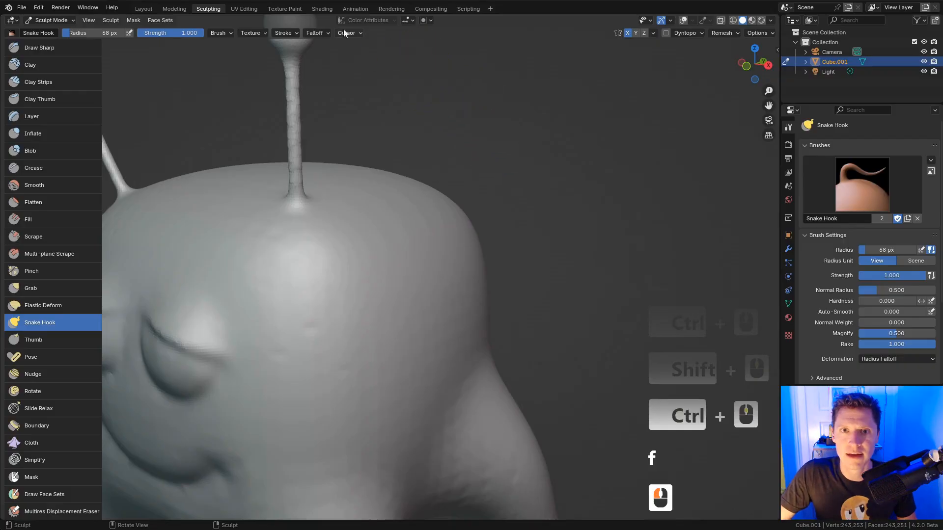
left_click(319, 33)
left_click(316, 53)
left_click(316, 108)
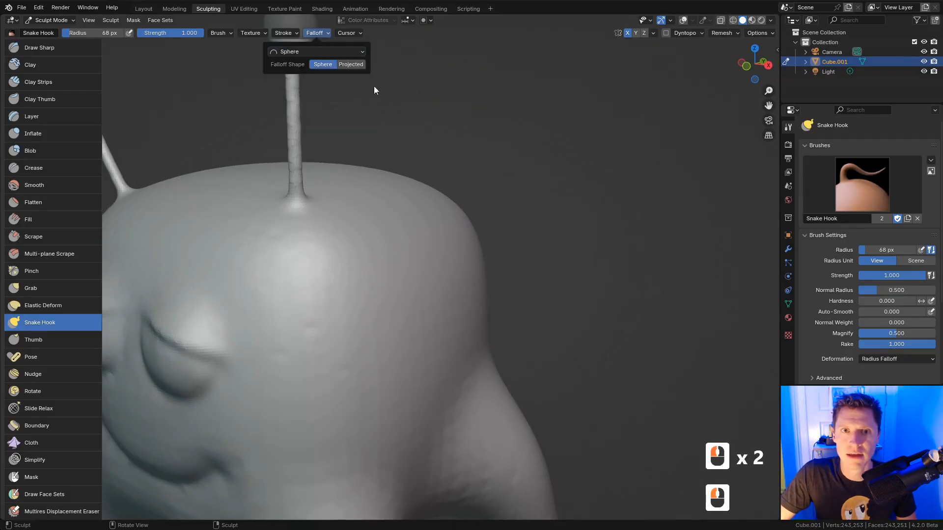
key("f")
left_click(443, 203)
mouse_move(439, 209)
left_mouse_down()
mouse_move(472, 178)
mouse_move(554, 161)
mouse_move(602, 92)
left_mouse_up()
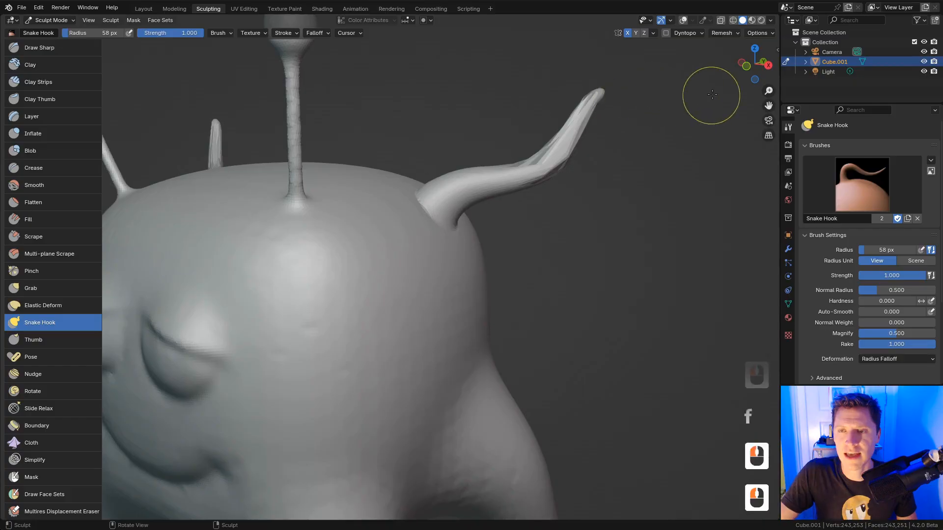
Step: Set the remesh voxel size to 0.02 m and return to Object Mode with the creature selected
left_click(727, 33)
left_click(742, 51)
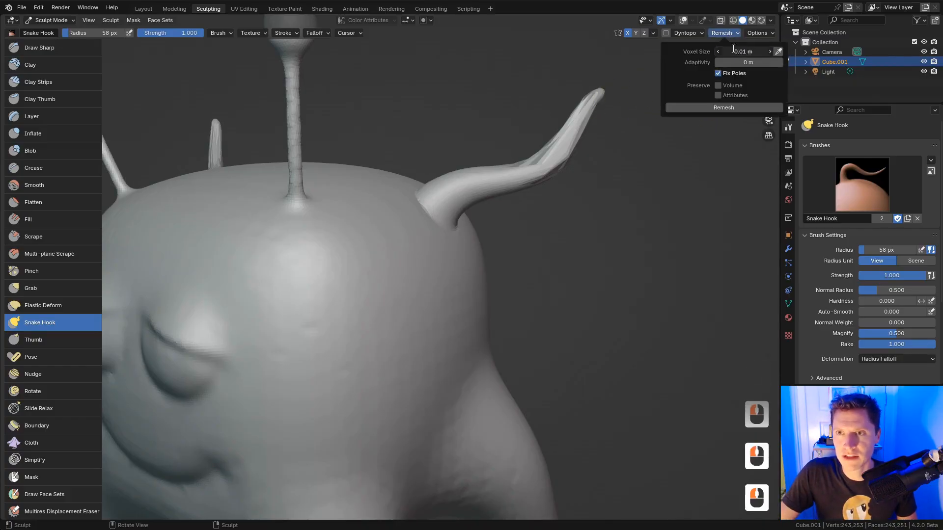
type(".02")
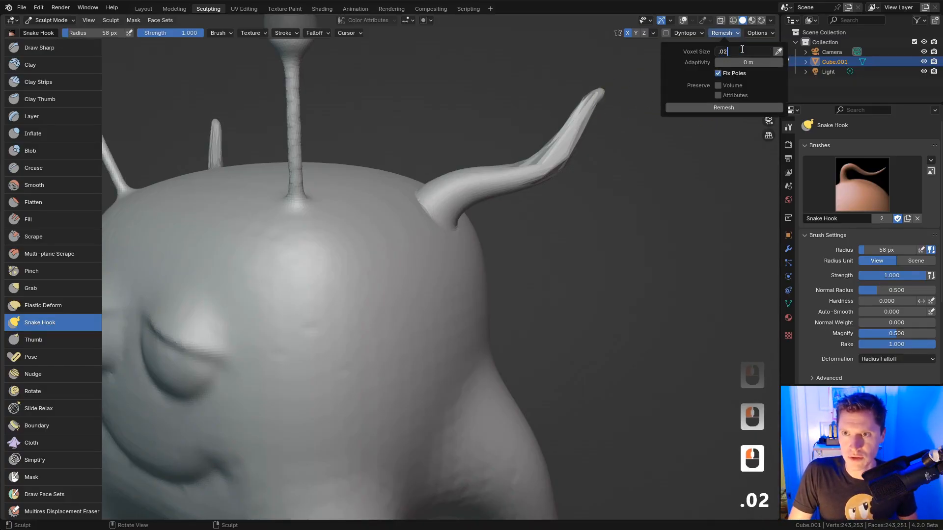
key("Return")
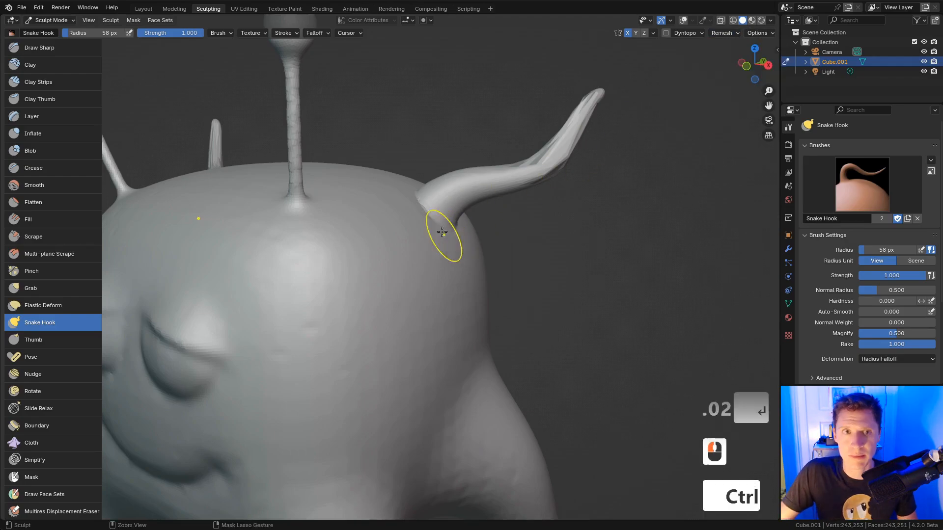
mouse_move(442, 231)
middle_mouse_down("ctrl")
mouse_move(161, 67)
mouse_move(373, 231)
middle_mouse_up("ctrl")
left_click(56, 20)
left_click(53, 32)
Step: Duplicate the creature and place the copy beside the original
left_click(401, 259)
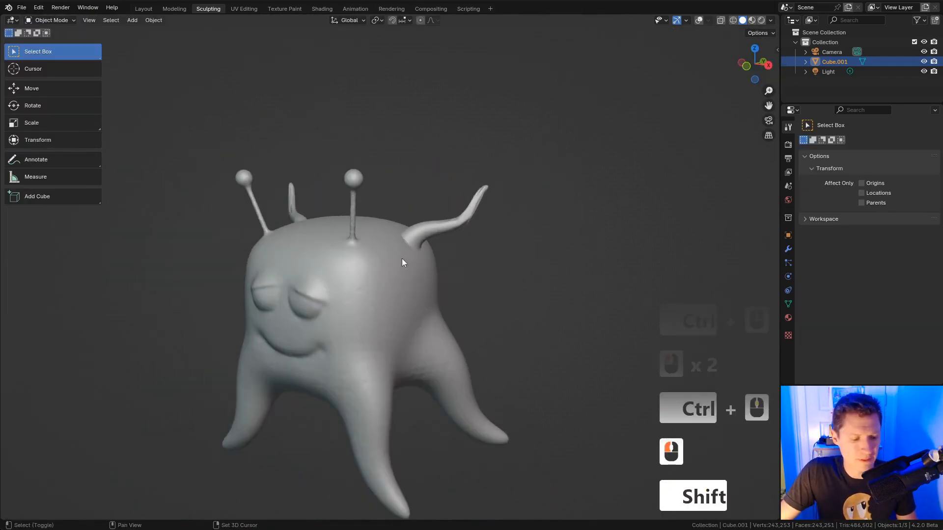
key("shift+d")
left_click(645, 265)
middle_click_drag(646, 265, 541, 263, "shift")
middle_click_drag(540, 262, 310, 199, "ctrl")
left_click(310, 199)
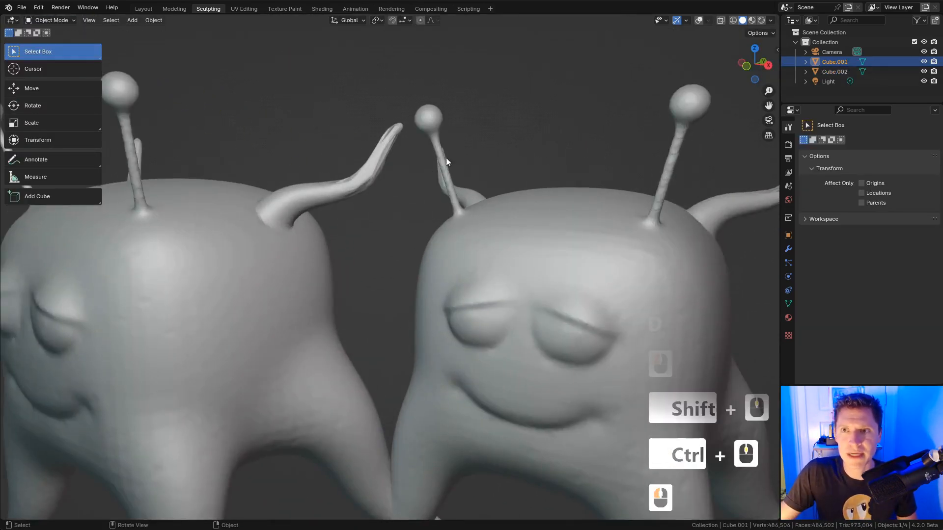
Step: Show the wireframes and voxel-remesh the original Cube.001 at 0.02 m in Sculpt Mode
left_click(699, 21)
left_click(52, 21)
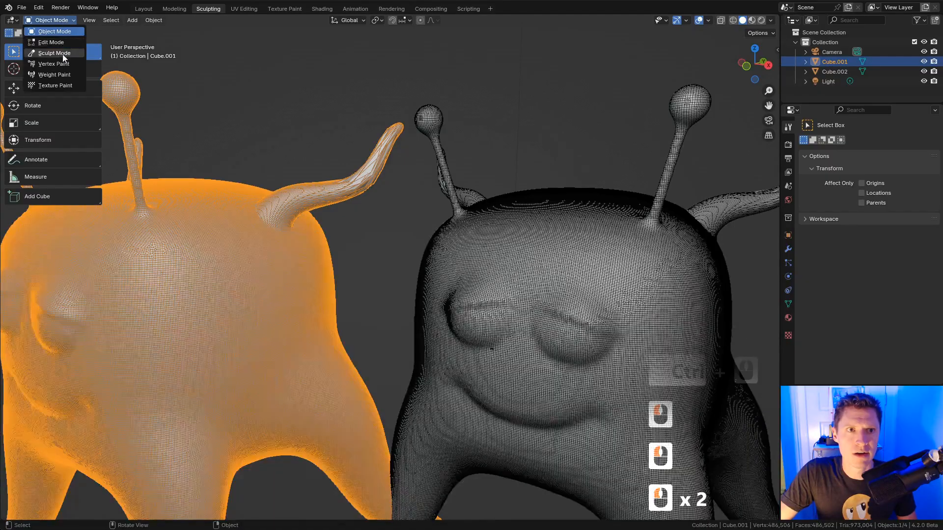
left_click(63, 54)
left_click(726, 33)
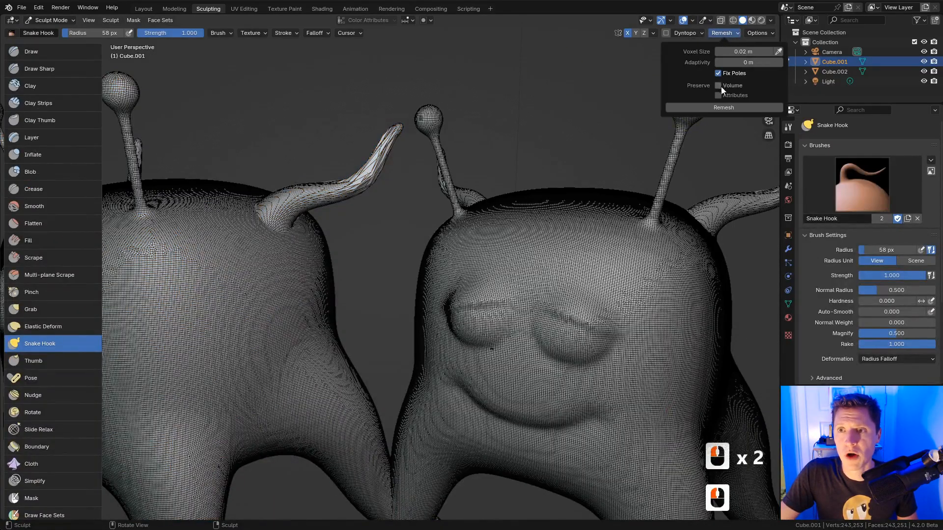
left_click(715, 108)
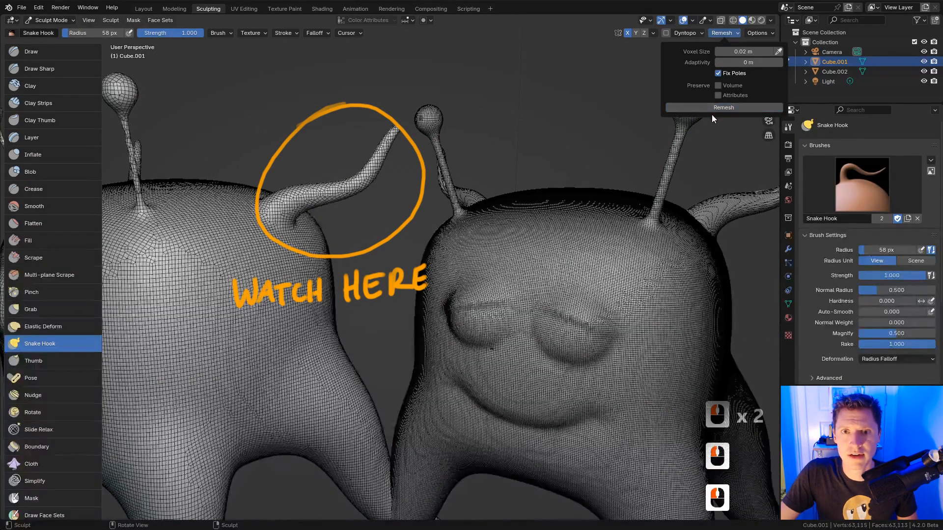
Step: Switch to the copy Cube.002 and remesh it at 0.02 m with Preserve Volume on
middle_click_drag(627, 210, 539, 213, "shift")
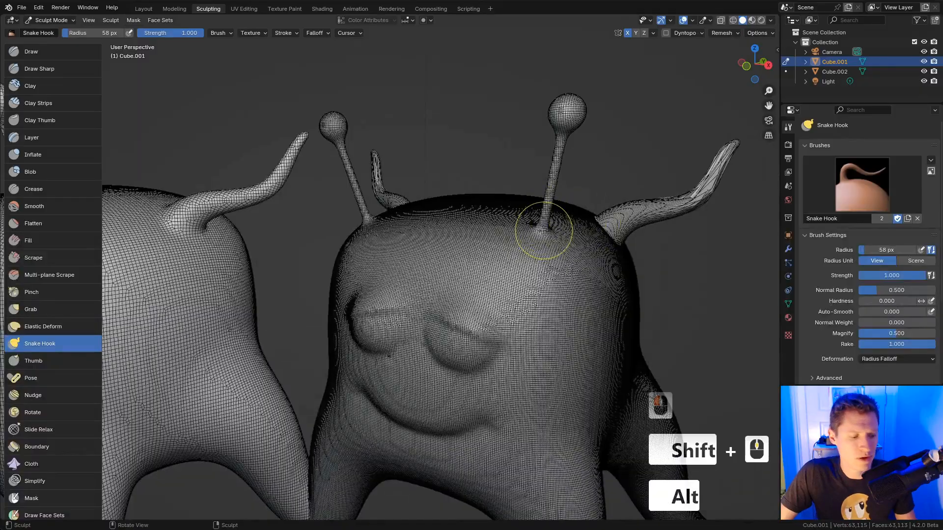
key("alt+q")
left_click(721, 33)
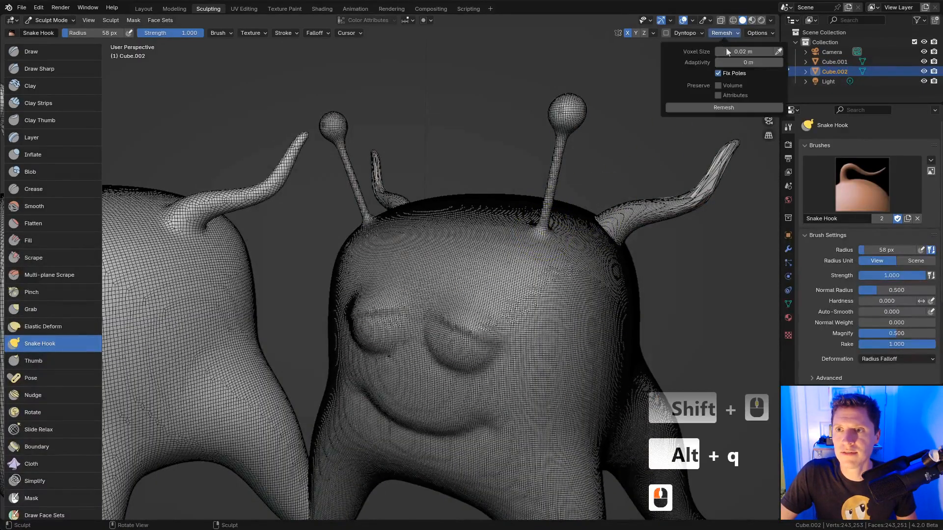
left_click(718, 86)
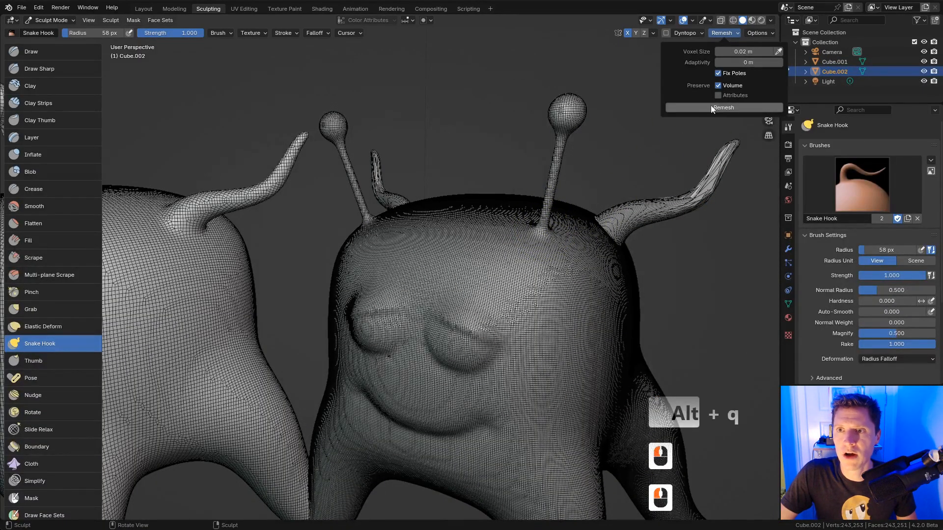
left_click(711, 106)
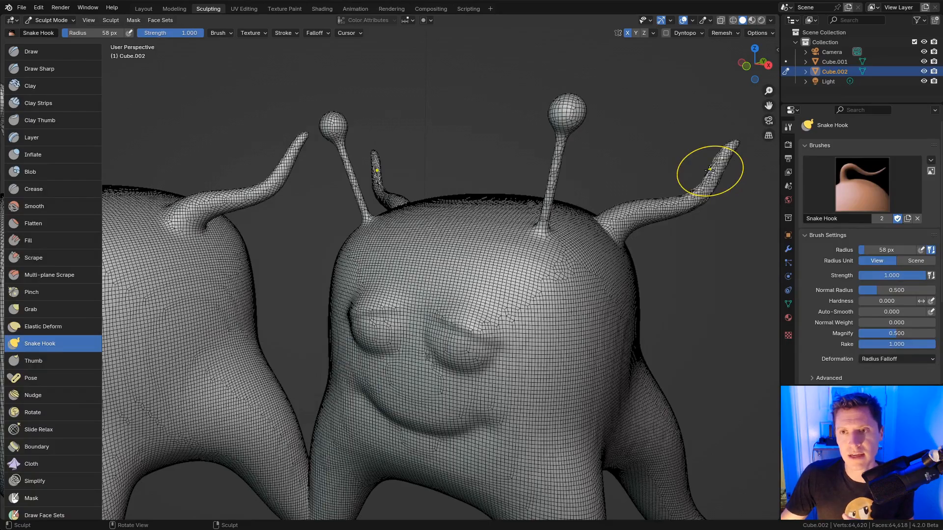
left_click(721, 33)
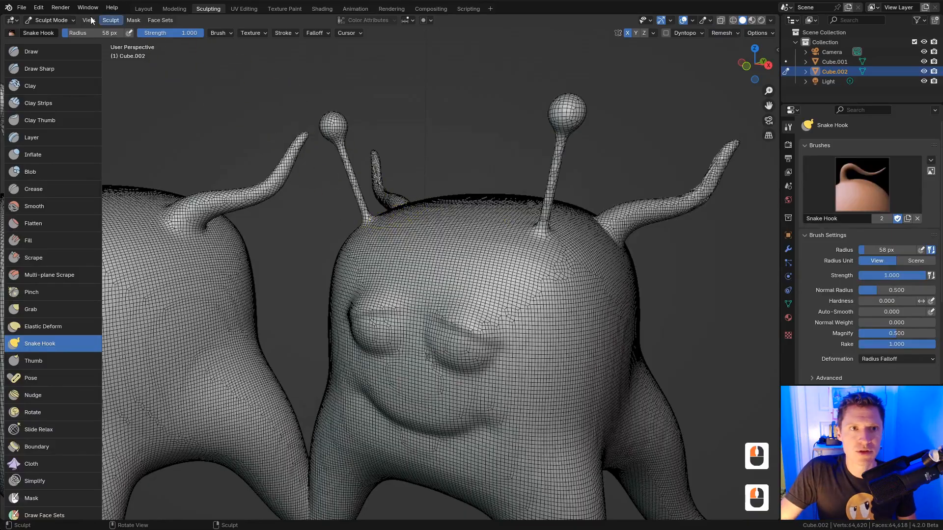
middle_click_drag(279, 113, 472, 223, "shift")
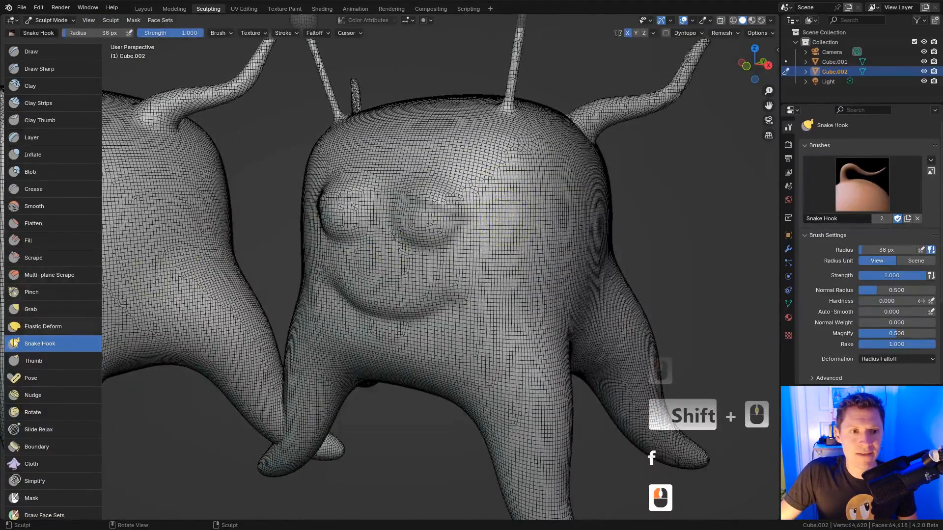
scroll(14, 342, "down", 2)
Step: Paint two light-blue eyes and a smile on the copy's head
left_click(38, 380)
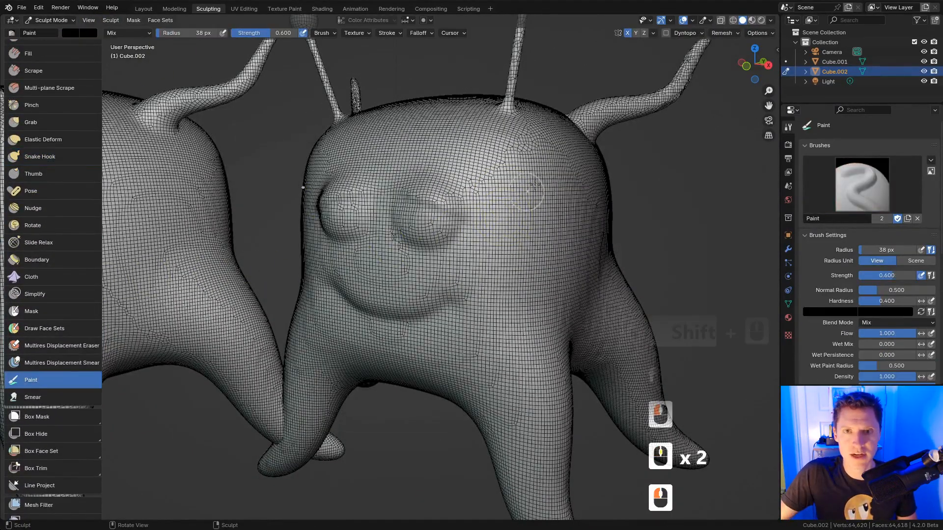
left_click(71, 33)
left_click(137, 74)
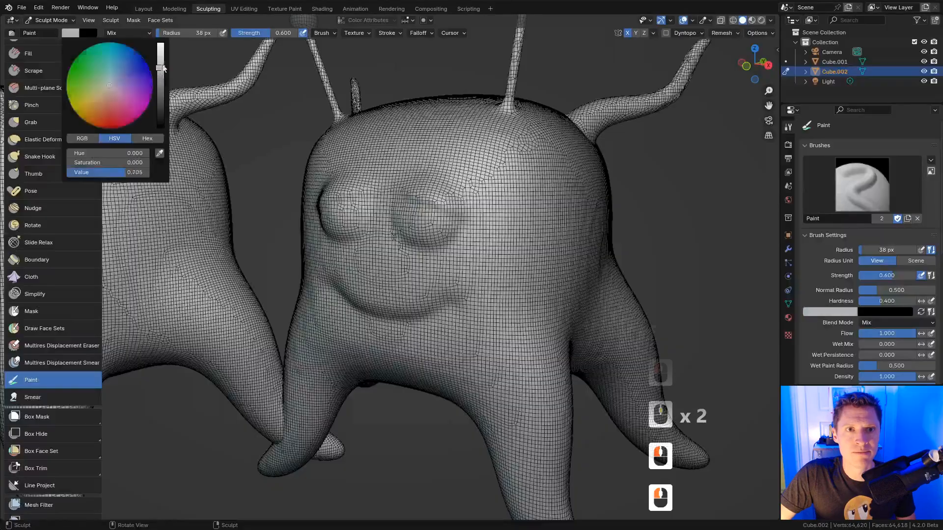
left_click(137, 69)
middle_click_drag(514, 189, 478, 197)
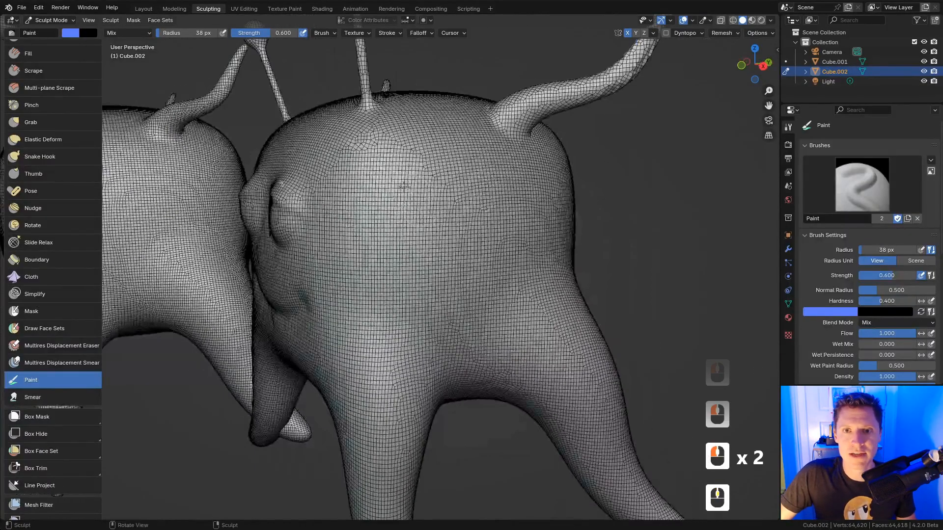
left_click_drag(402, 178, 407, 221)
left_click_drag(476, 164, 475, 223)
left_click_drag(366, 267, 518, 258)
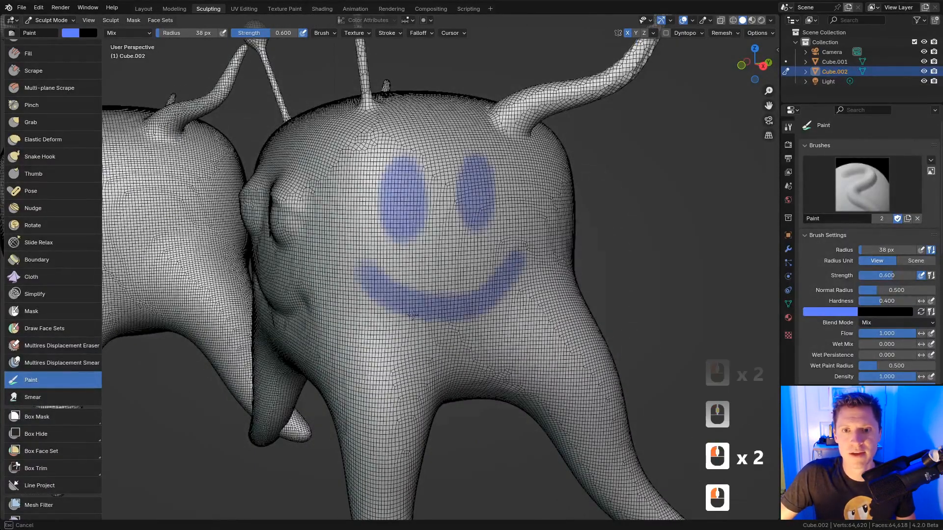
Step: Set the voxel size to 0.03 m and remesh the copy to 29,060 vertices
left_click(726, 33)
double_click(740, 52)
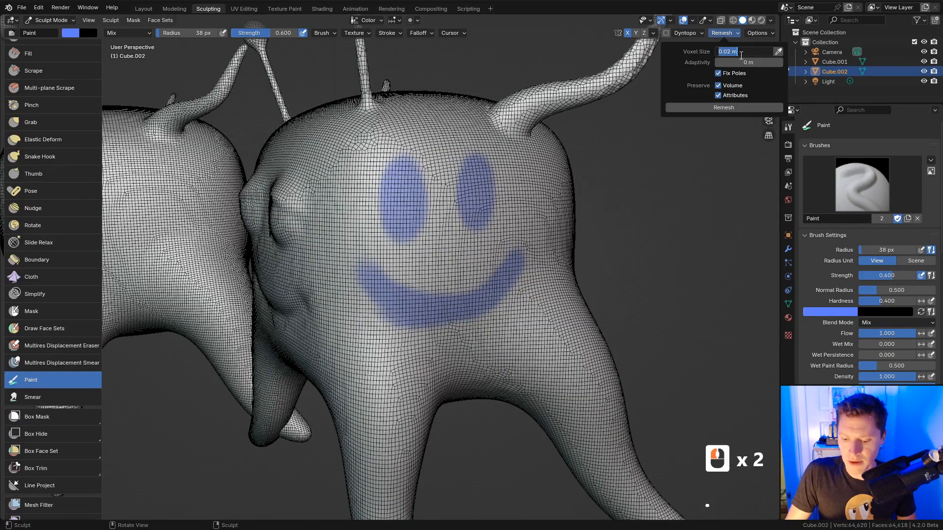
type(".03")
key("Return")
left_click(724, 108)
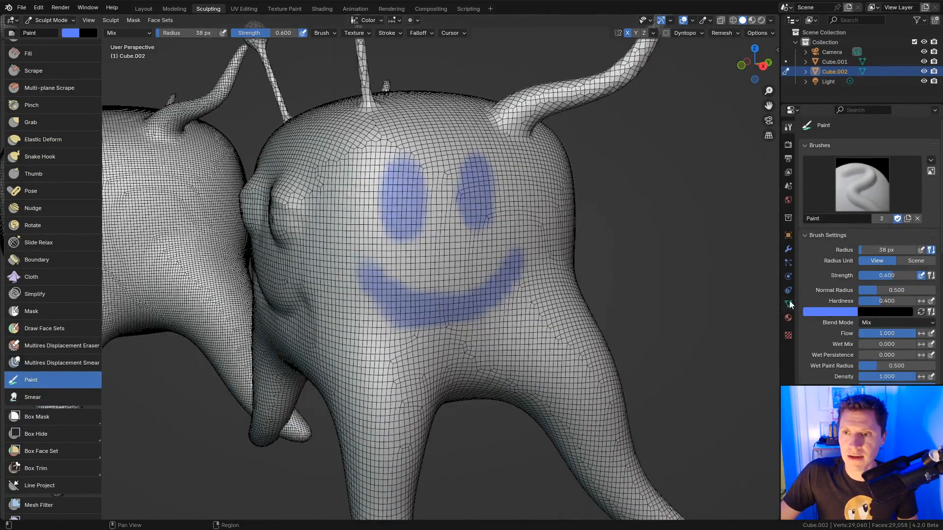
Step: Check the mesh data properties for colour attributes and UV maps
left_click(788, 304)
left_click(829, 305)
scroll(855, 275, "down", 2)
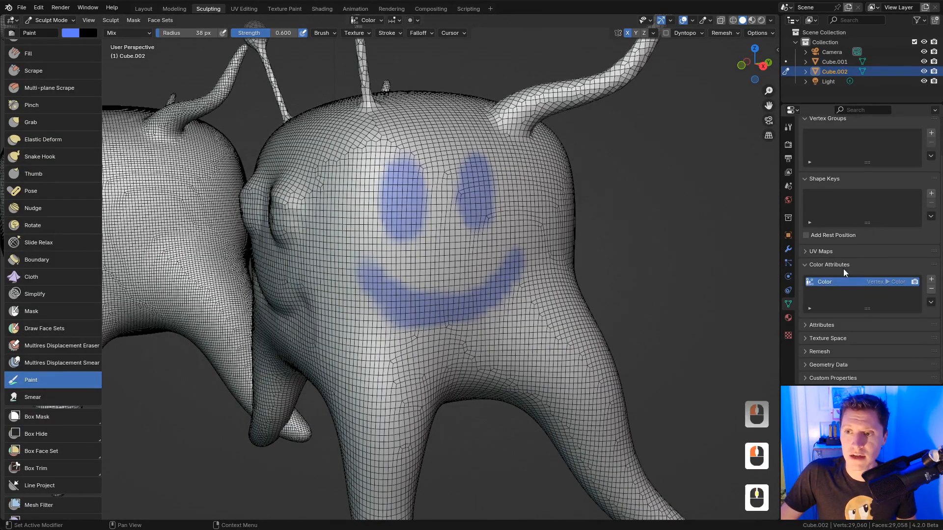
left_click(839, 264)
left_click(824, 292)
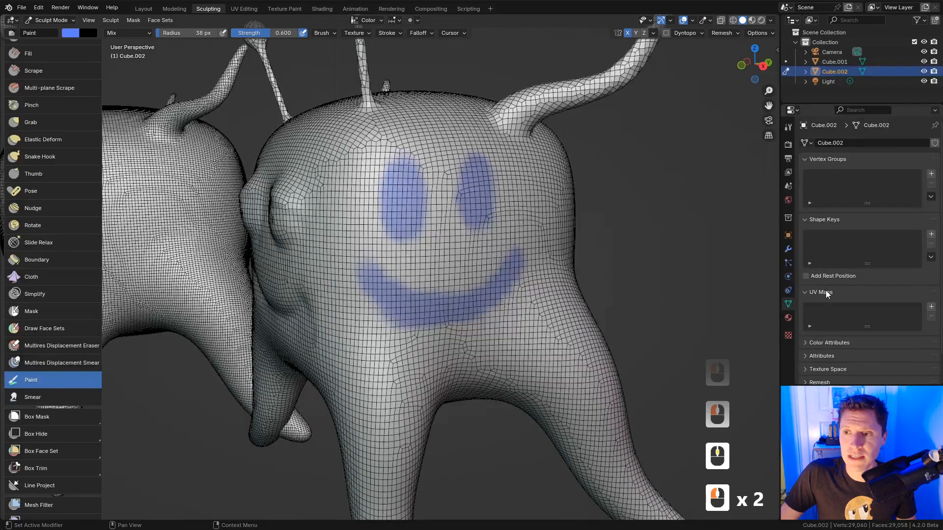
Step: Split the 3D view and turn the left area into an Image Editor
middle_click_drag(581, 196, 581, 210, "ctrl")
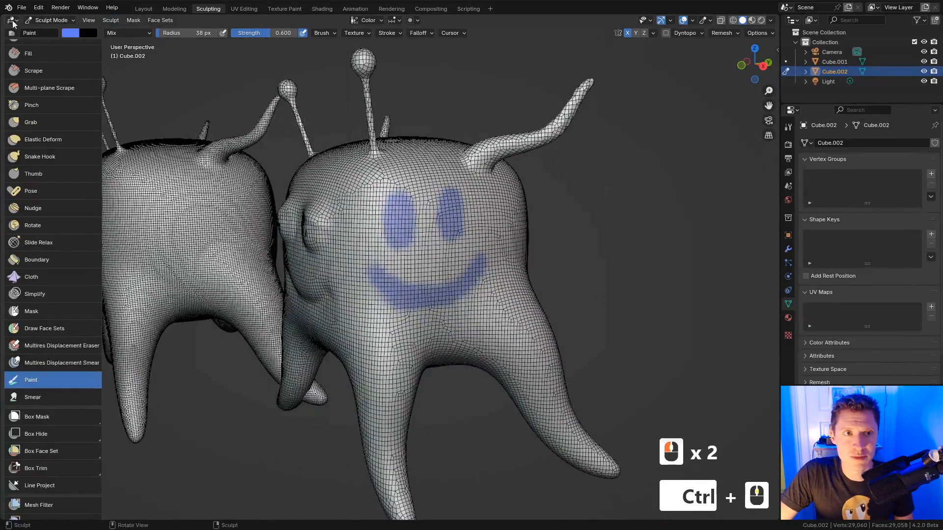
left_click_drag(2, 18, 308, 89)
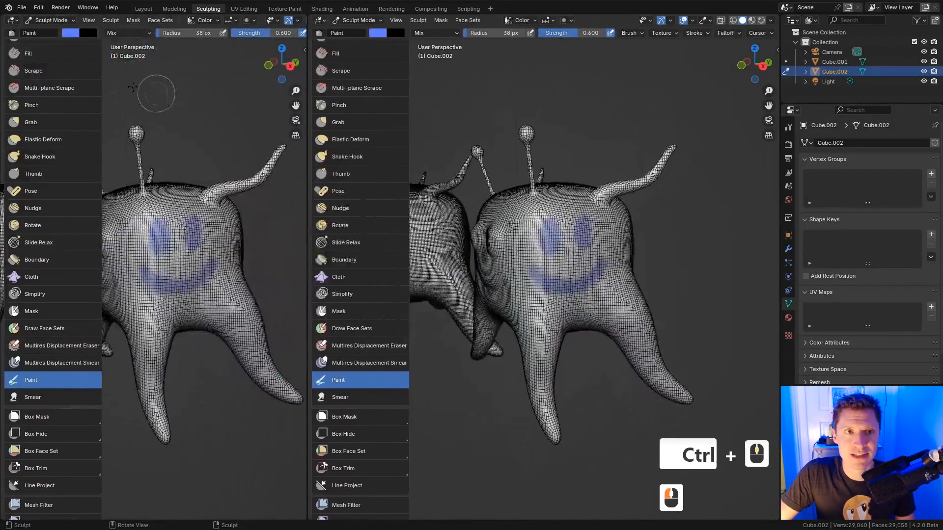
left_click(13, 25)
left_click(22, 46)
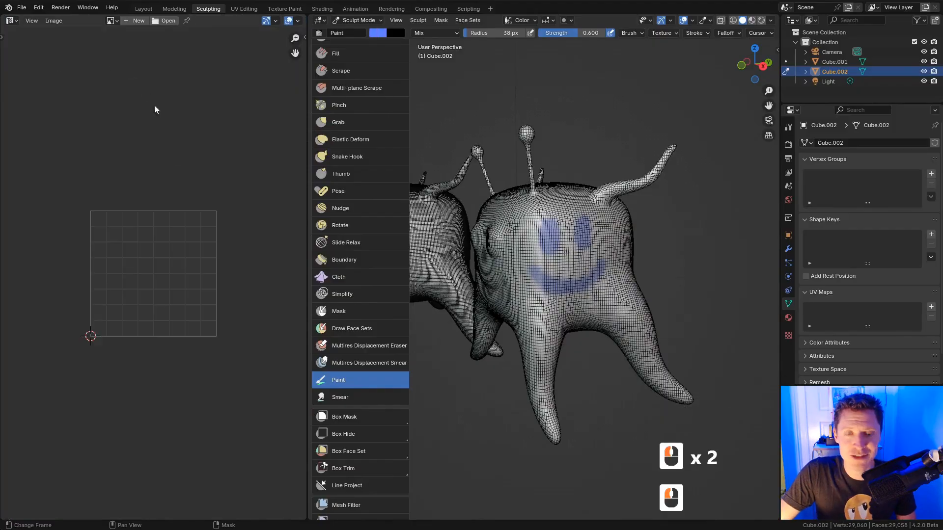
middle_click_drag(538, 229, 610, 248, "ctrl")
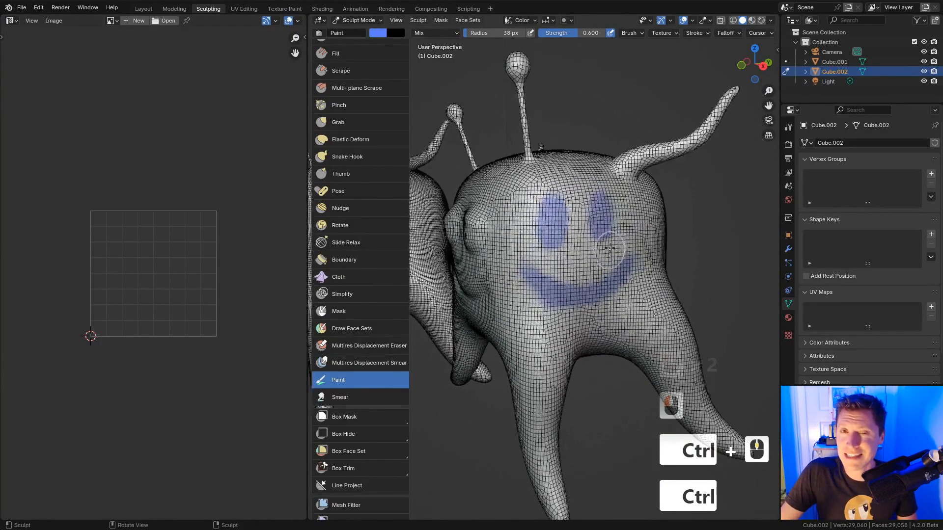
Step: Select the whole mesh in Edit Mode and unwrap it with Smart UV Project
key("Tab")
key("a")
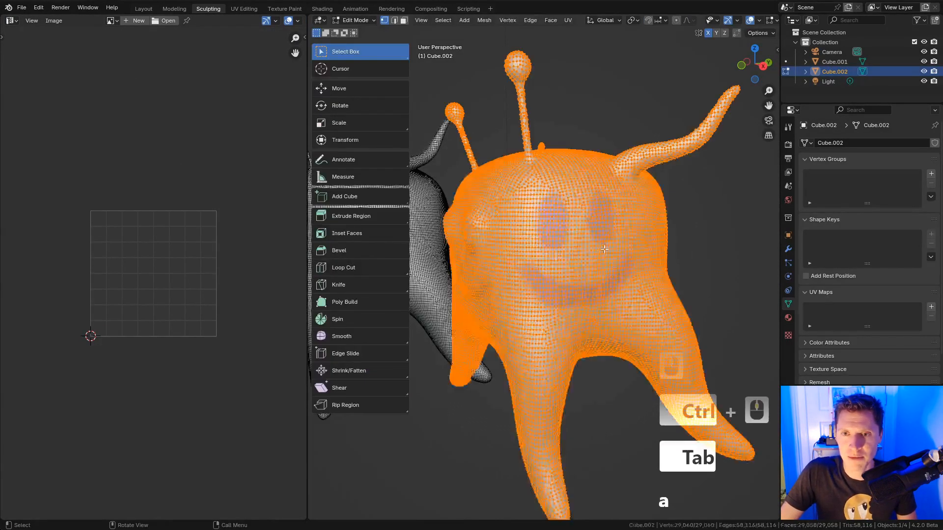
key("u")
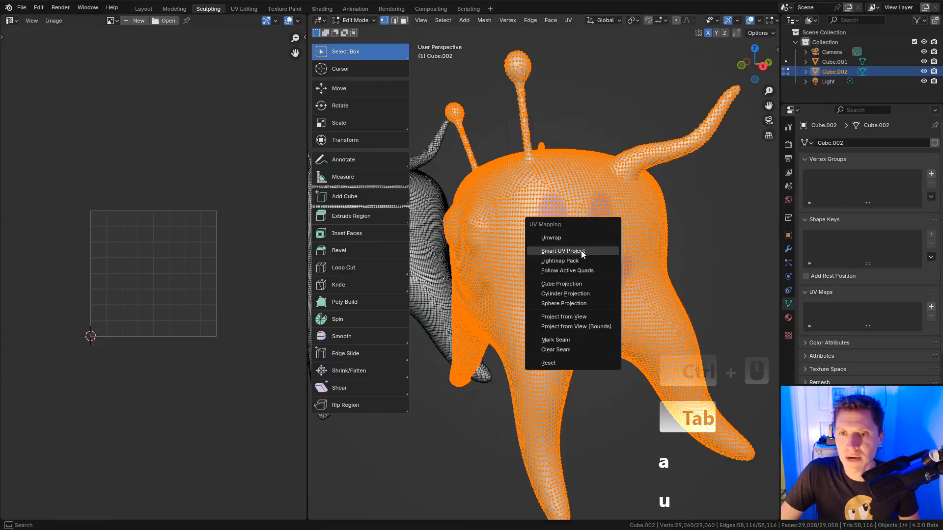
left_click(582, 250)
left_click(552, 341)
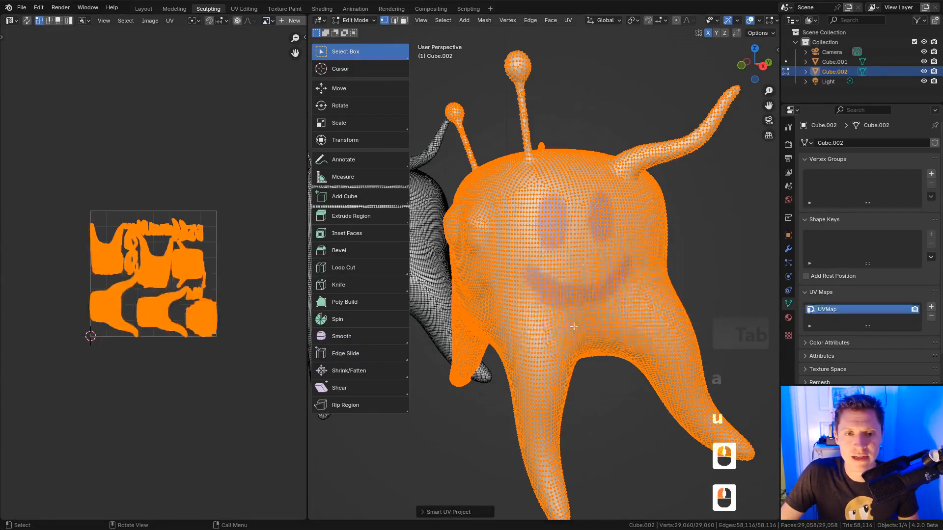
middle_click_drag(210, 213, 196, 258, "ctrl")
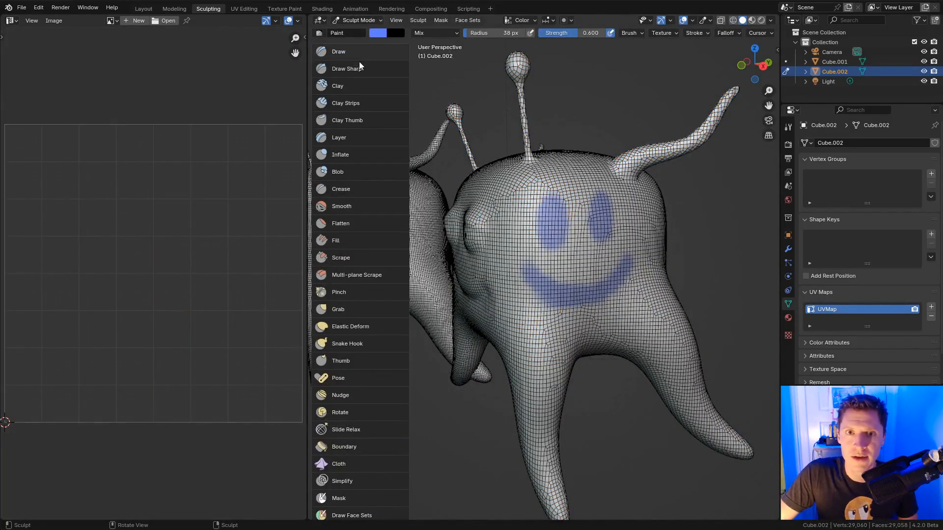
Step: Voxel-remesh the creature with a 0.02 m voxel size
scroll(754, 33, "down", 4)
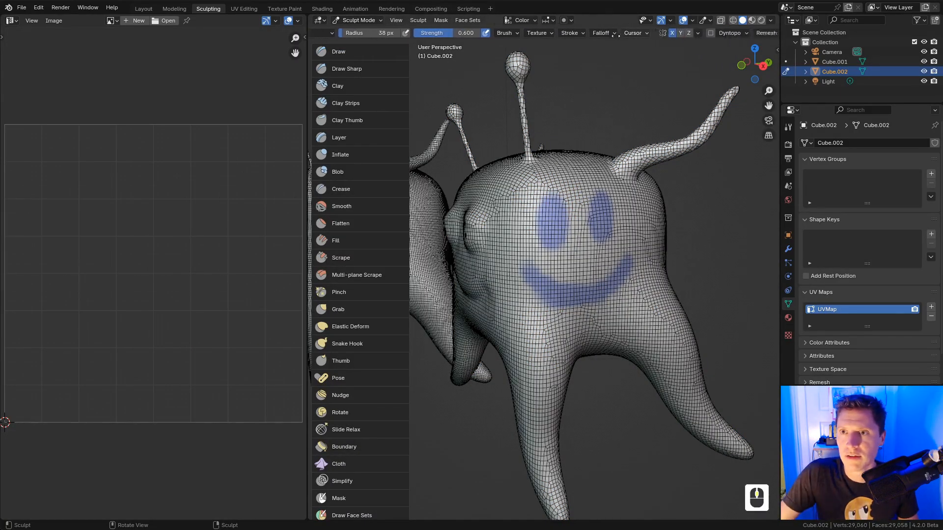
left_click(725, 33)
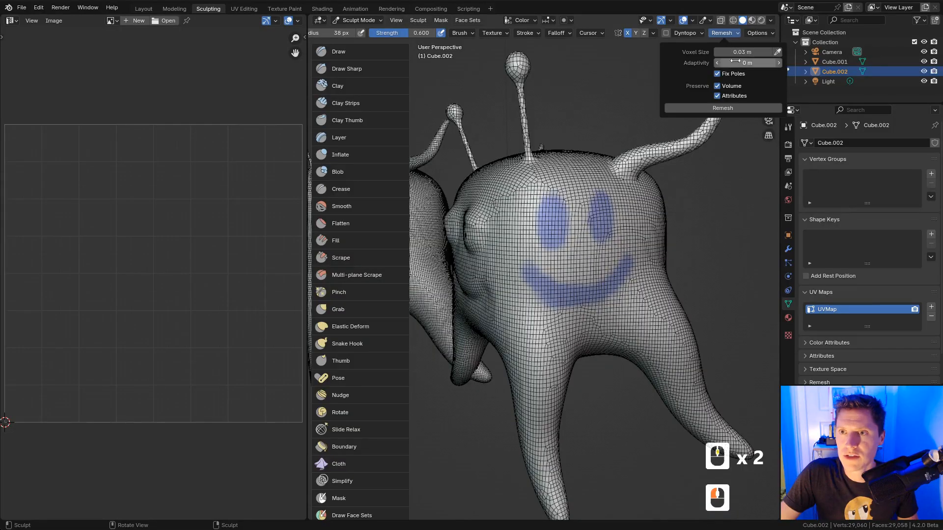
double_click(741, 52)
type(".02")
key("Return")
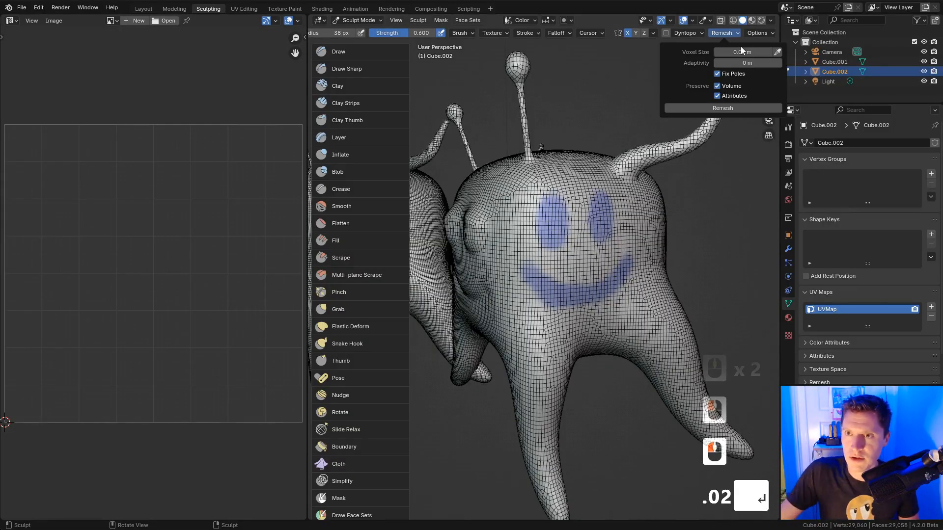
left_click(727, 110)
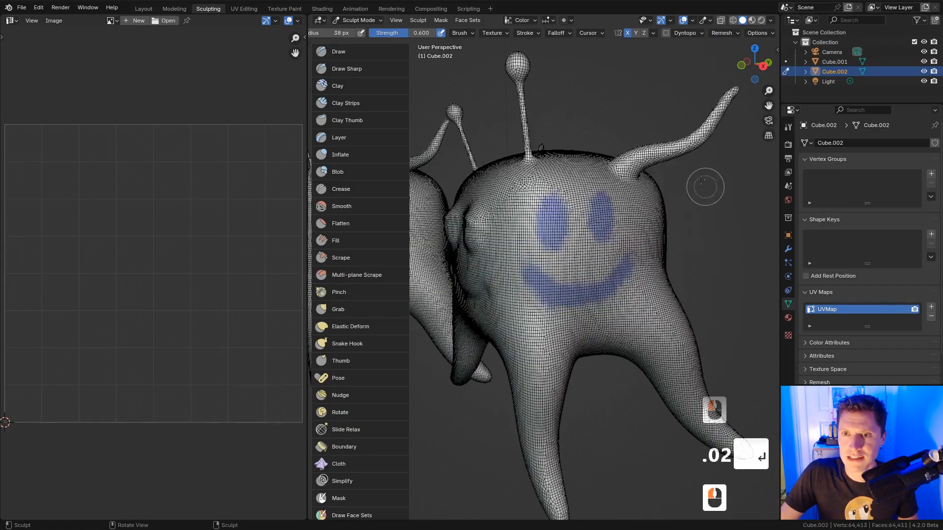
Step: In Edit Mode, zoom around the new UV layout of the 64,413-vertex mesh, then deselect everything
key("Tab")
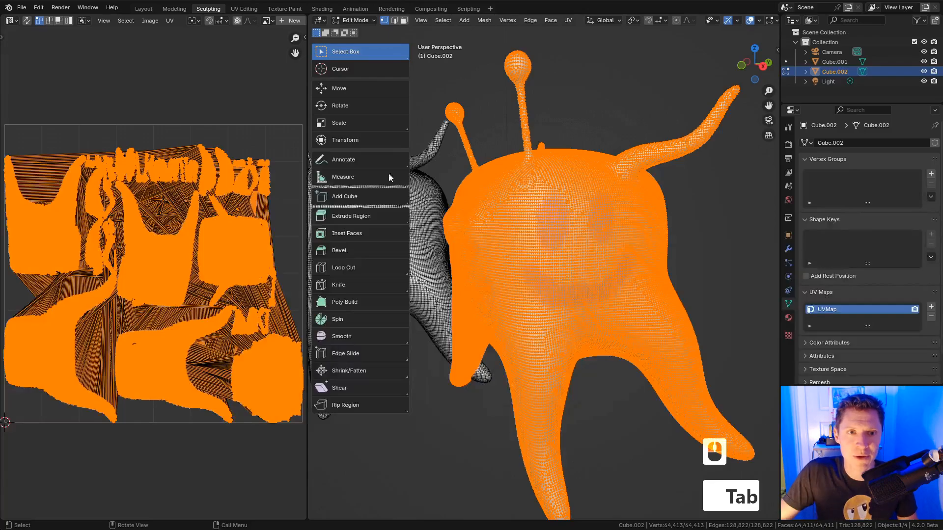
middle_click_drag(170, 314, 224, 307, "ctrl")
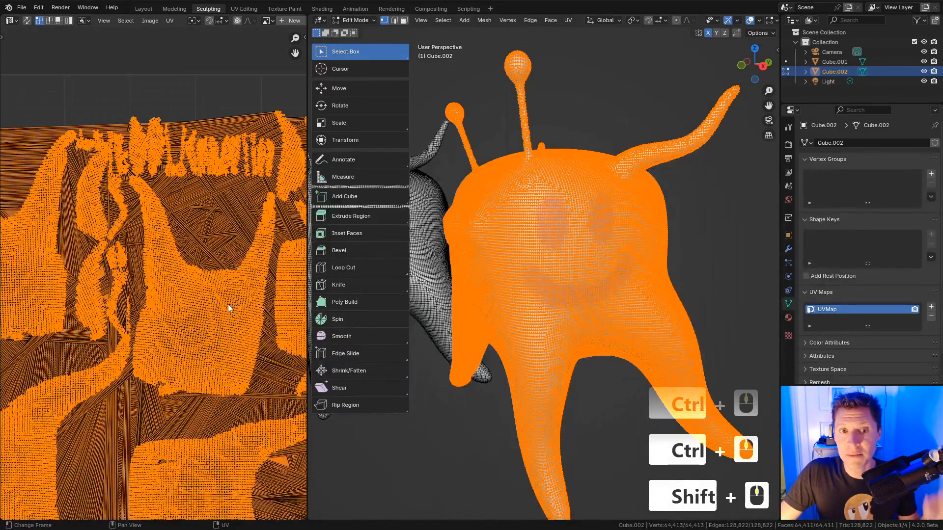
middle_click_drag(184, 197, 270, 218, "shift")
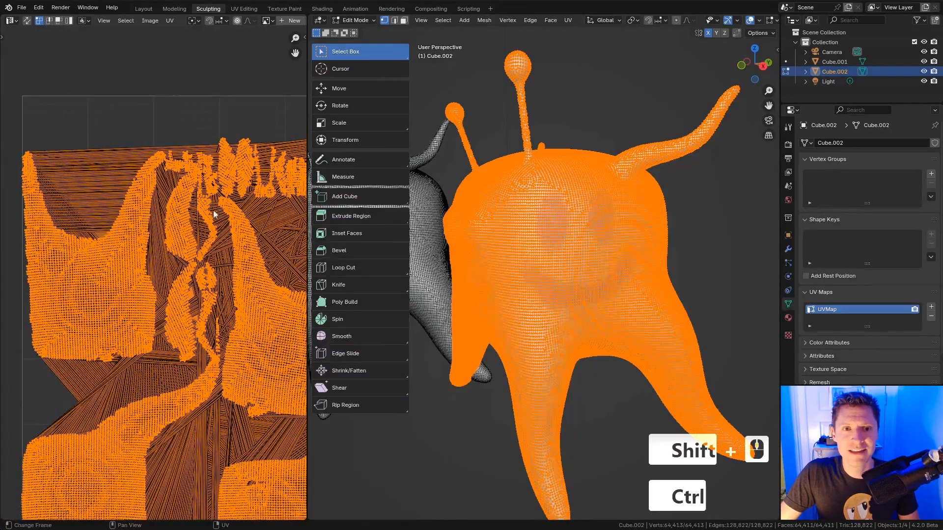
middle_click_drag(210, 246, 209, 186, "ctrl")
middle_click_drag(206, 314, 218, 334, "ctrl")
middle_click_drag(253, 252, 212, 226, "shift")
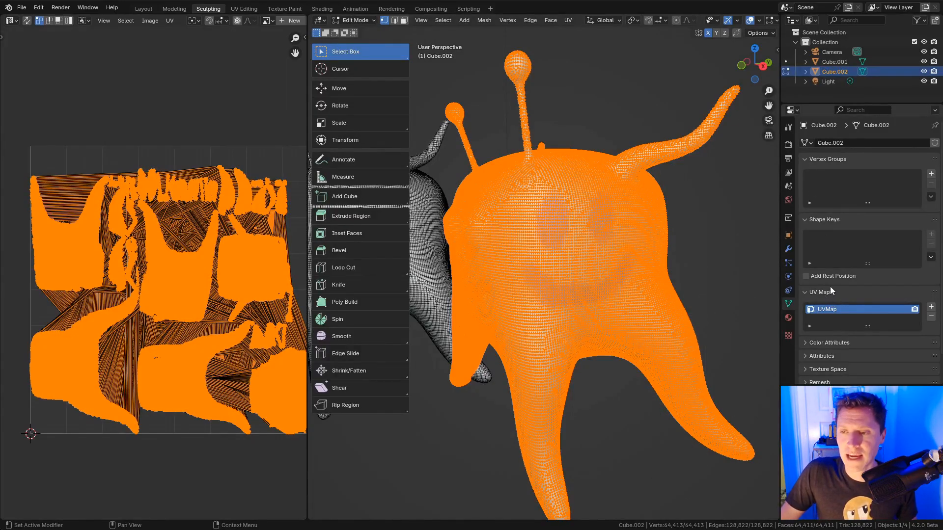
scroll(840, 336, "down", 3)
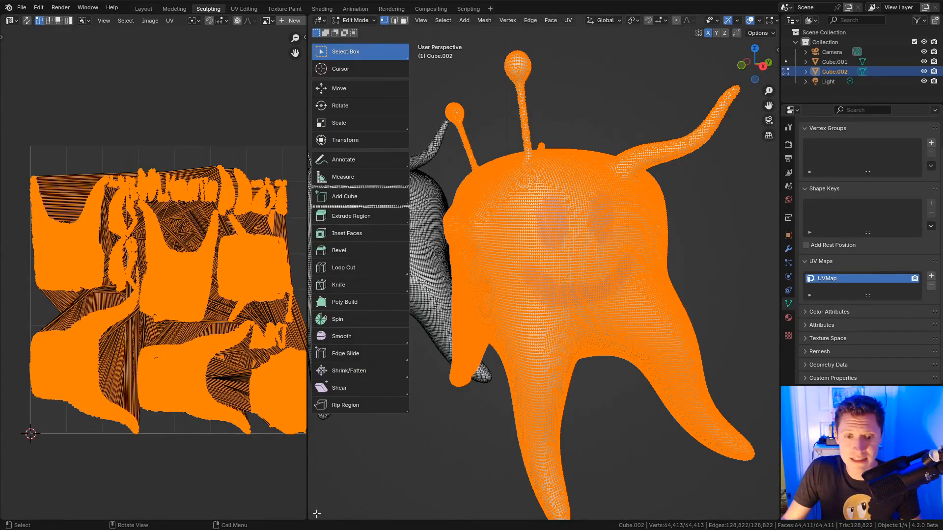
left_click(355, 464)
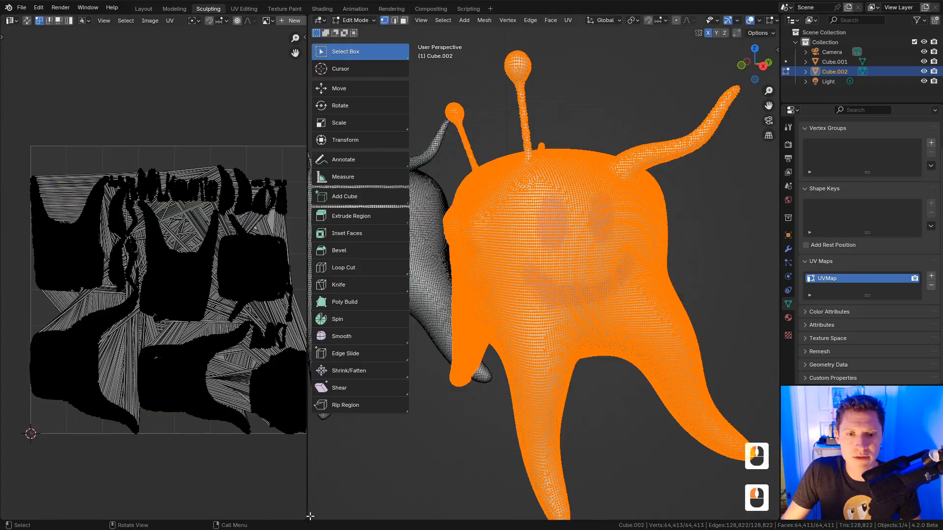
left_click_drag(312, 517, 279, 516)
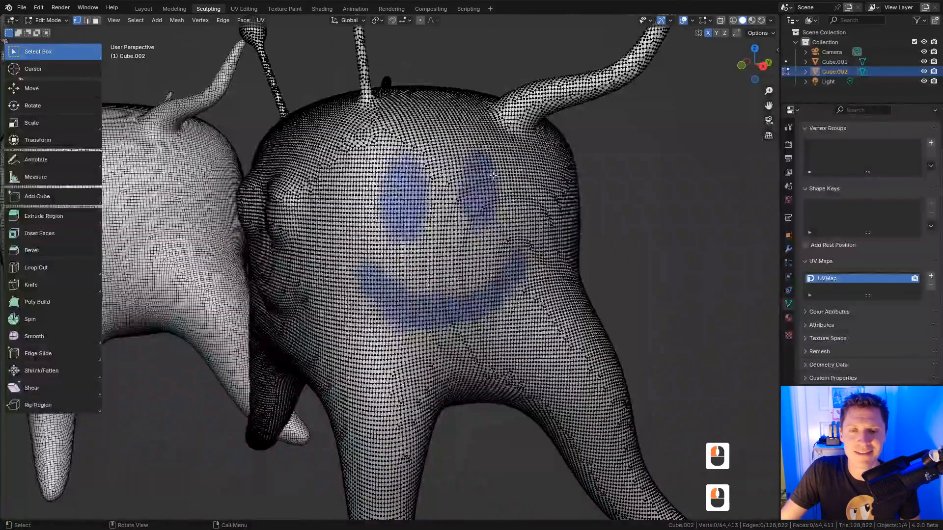
Step: Back in Sculpt Mode, set Remesh mode to Quad and bring up QuadriFlow options (4000 faces, symmetry on)
key("Tab")
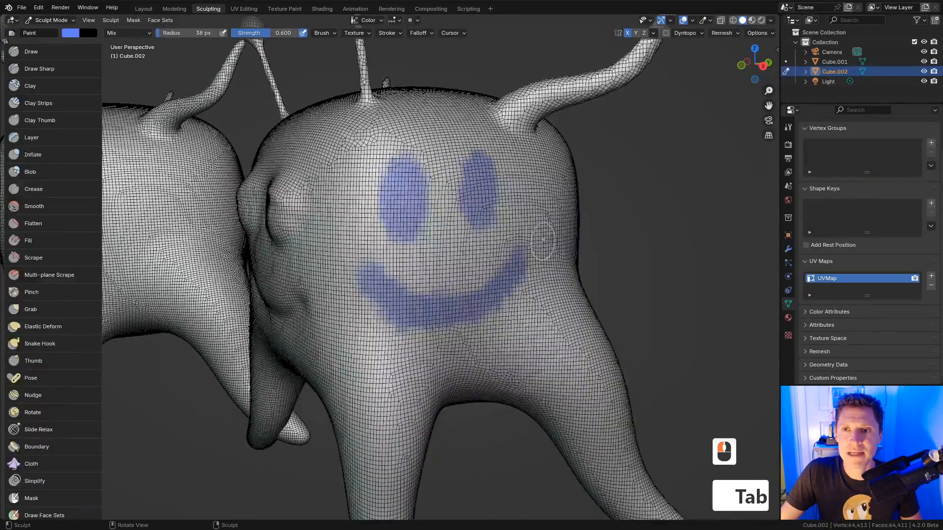
middle_click_drag(543, 241, 571, 219)
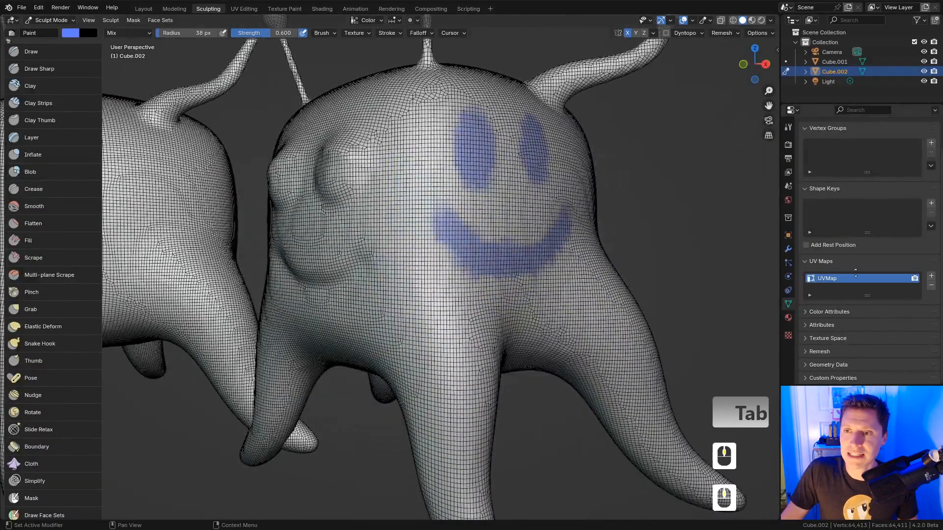
left_click(828, 260)
left_click(824, 345)
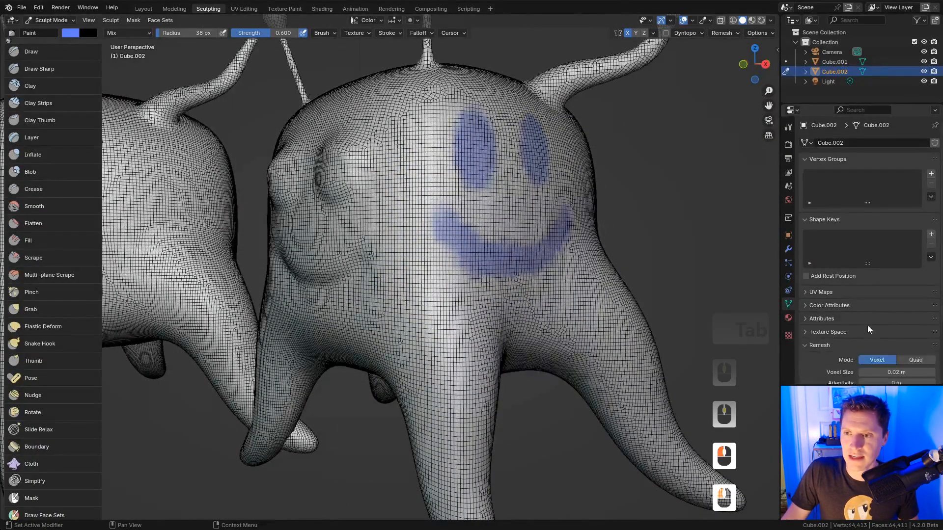
scroll(867, 325, "down", 3)
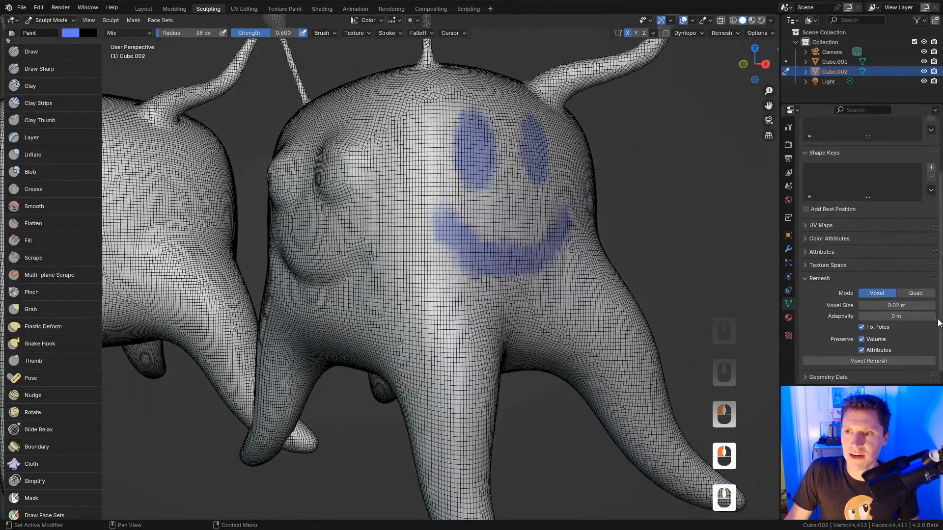
left_click(915, 293)
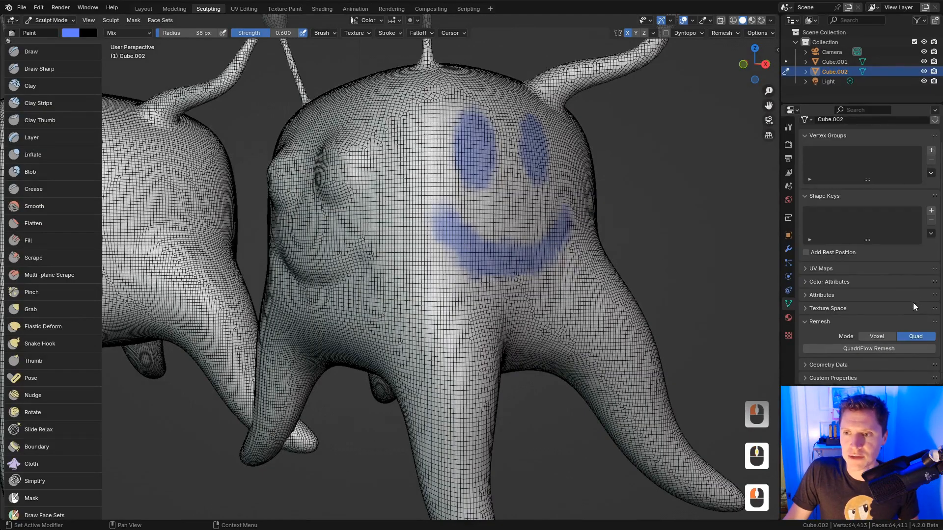
left_click(869, 349)
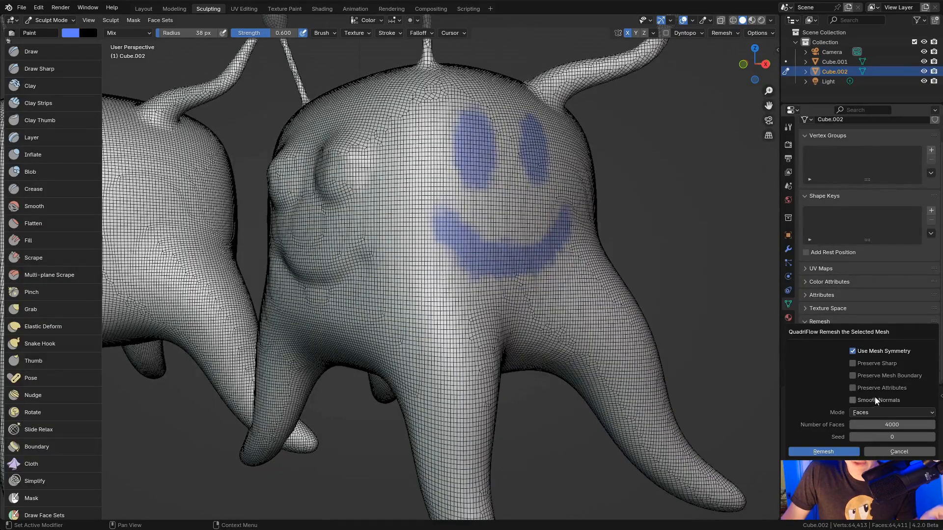
Step: Run the QuadriFlow remesh, rebuilding the creature as a low-poly quad mesh of 3,998 vertices
left_click(830, 452)
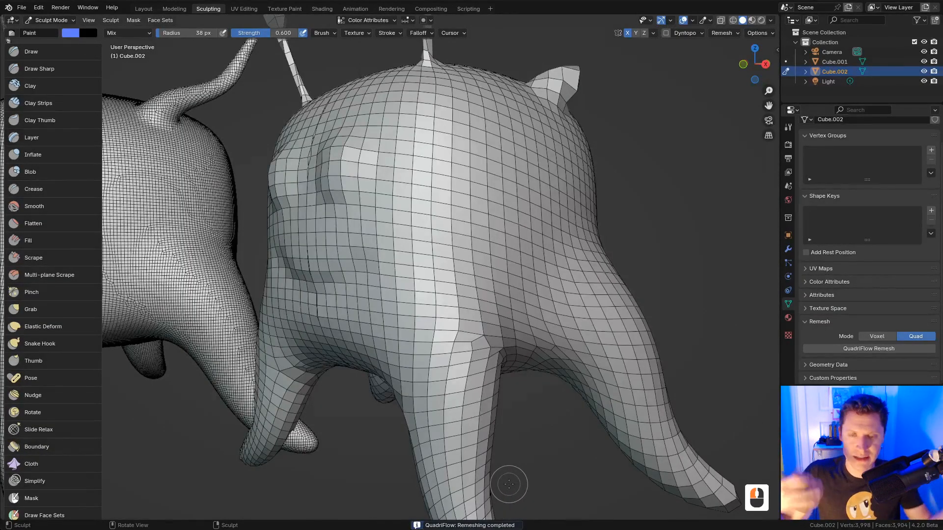
middle_click_drag(506, 479, 574, 289, "ctrl")
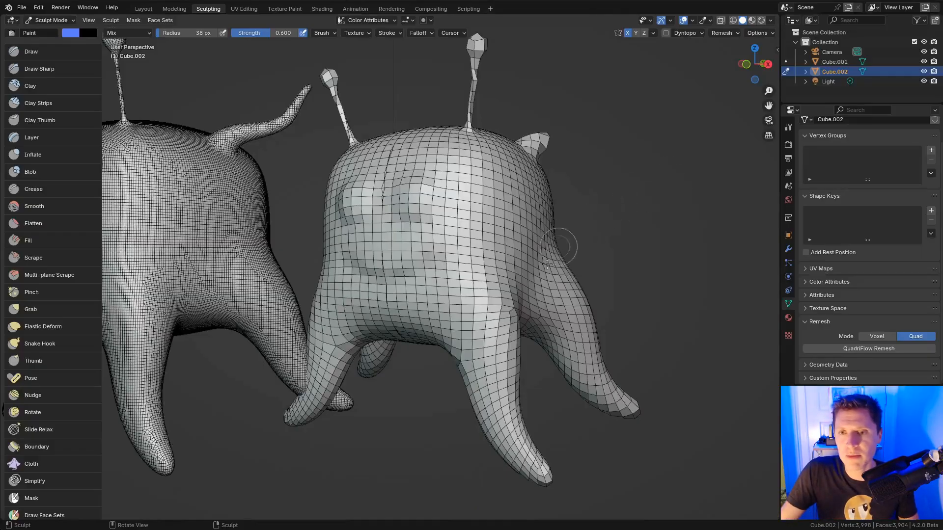
mouse_move(549, 293)
middle_mouse_down()
mouse_move(614, 321)
mouse_move(585, 330)
mouse_move(464, 280)
mouse_move(378, 228)
middle_mouse_up()
scroll(464, 281, "down", 3)
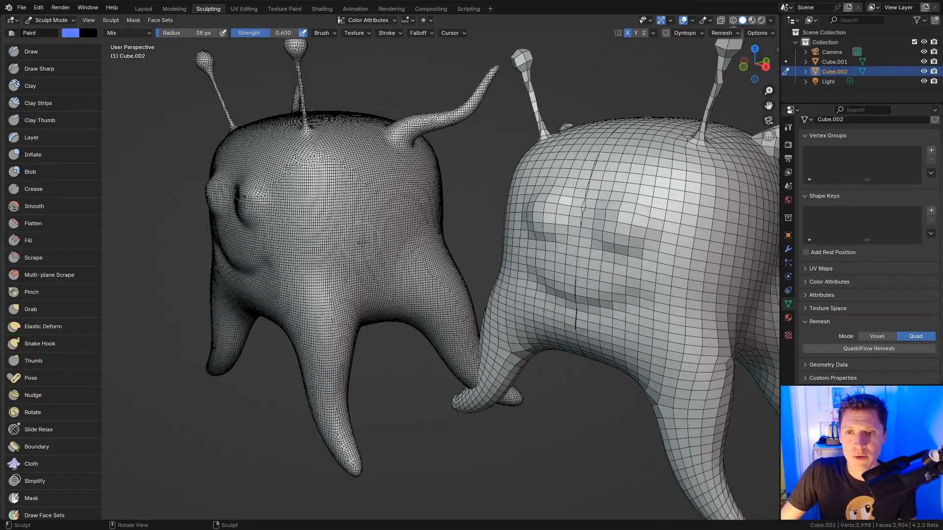
Step: Set the remesh mode back to Voxel
middle_click_drag(715, 251, 591, 261, "shift")
middle_click_drag(590, 243, 602, 263)
middle_click_drag(602, 263, 591, 258, "shift")
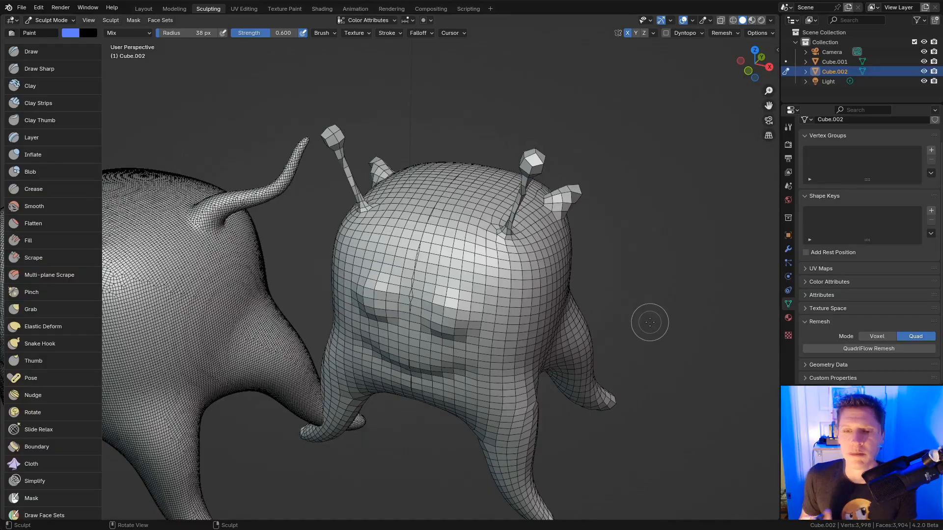
left_click(879, 340)
middle_click_drag(634, 300, 659, 282)
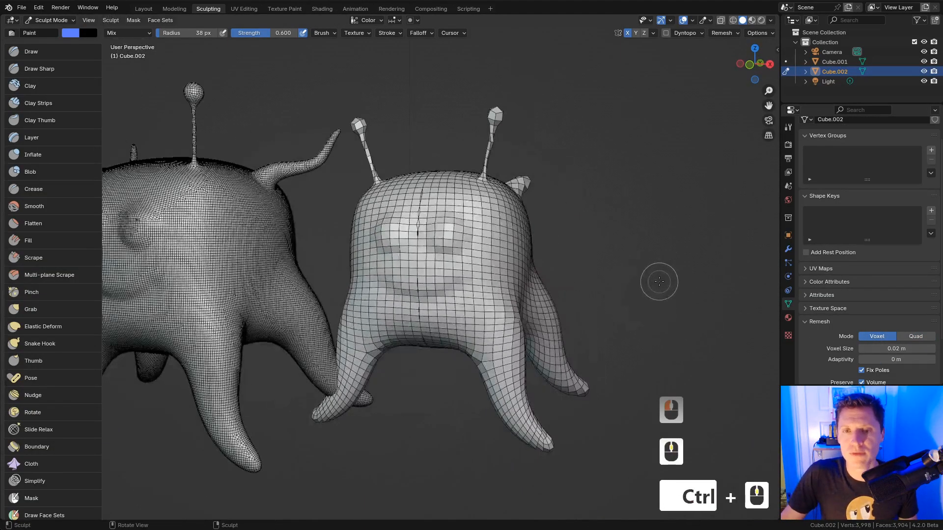